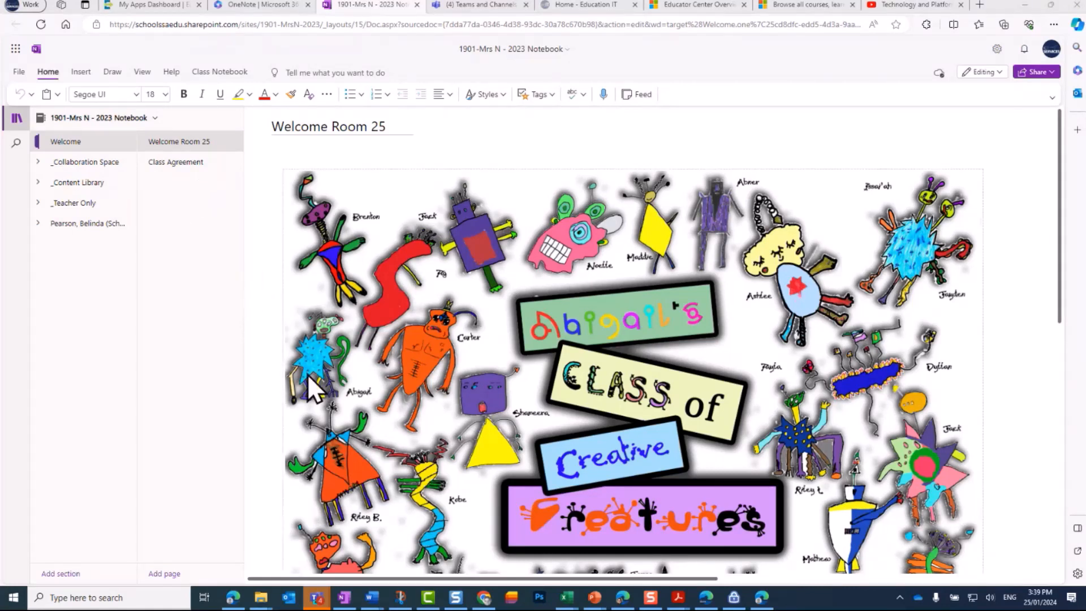
# View the class notebook's Using Oil Pastels page in the OneNote desktop app, and return to the web version in the browser.
pyautogui.click(345, 598)
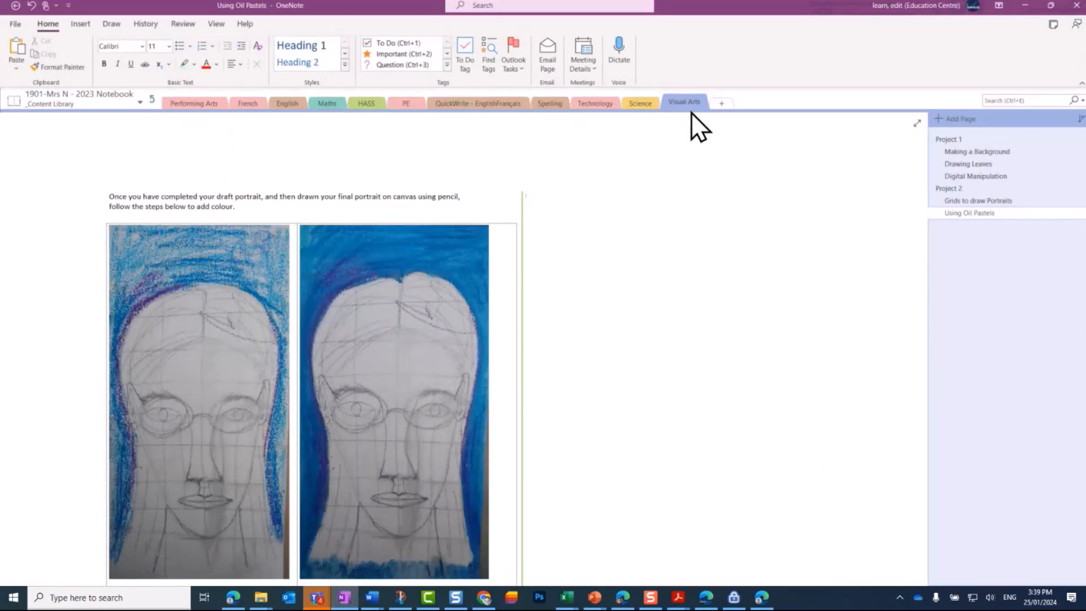
pyautogui.click(1023, 6)
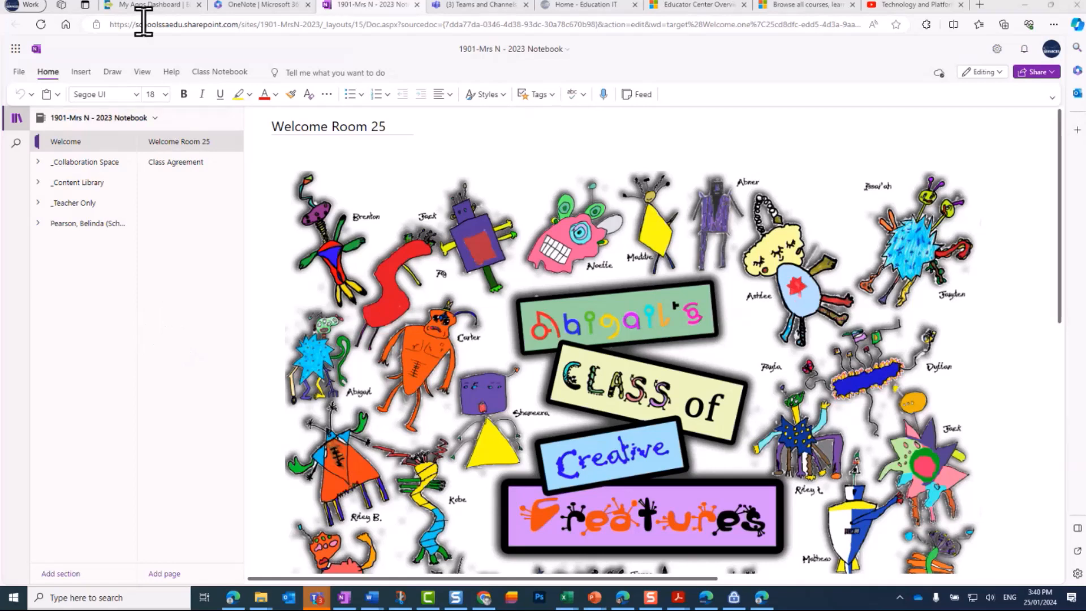
# Launch Microsoft 365 OneNote from the EdPass portal's My Apps dashboard to show the list of notebooks.
pyautogui.click(148, 6)
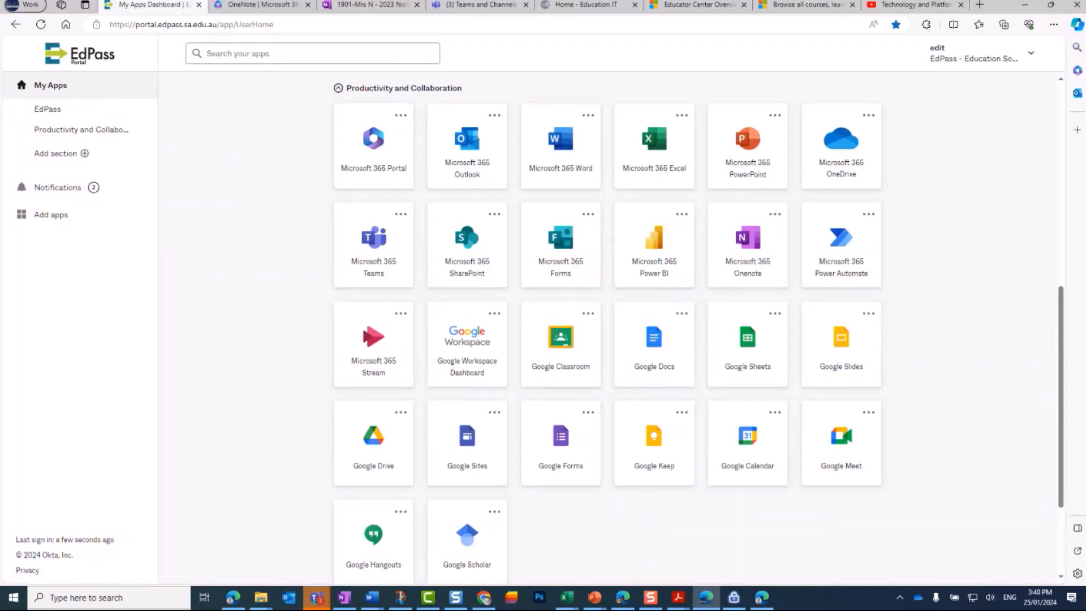
pyautogui.hotkey('alt', 'Tab')
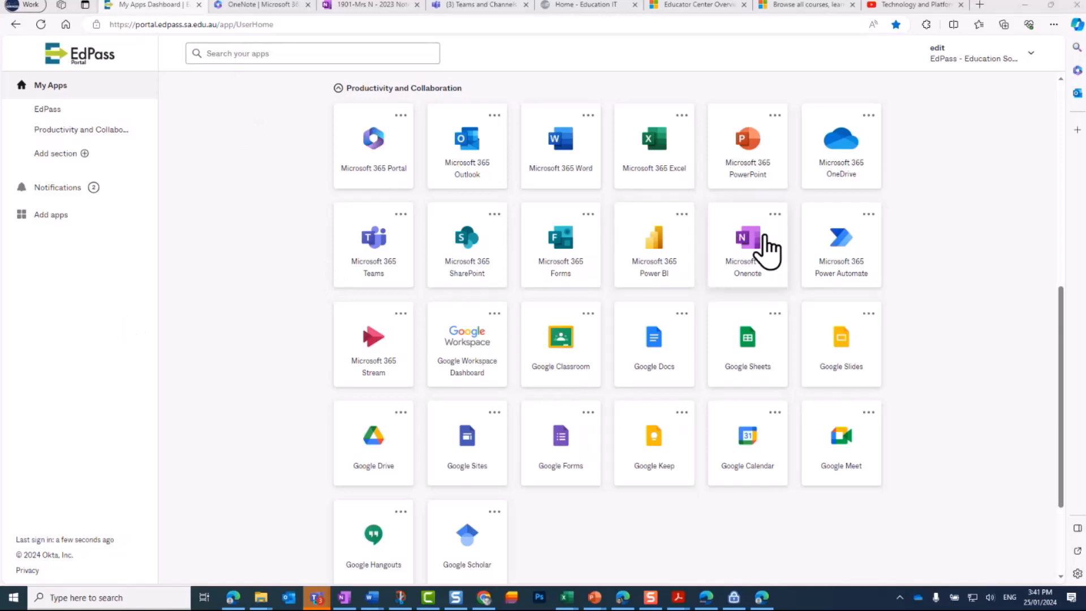
pyautogui.click(751, 276)
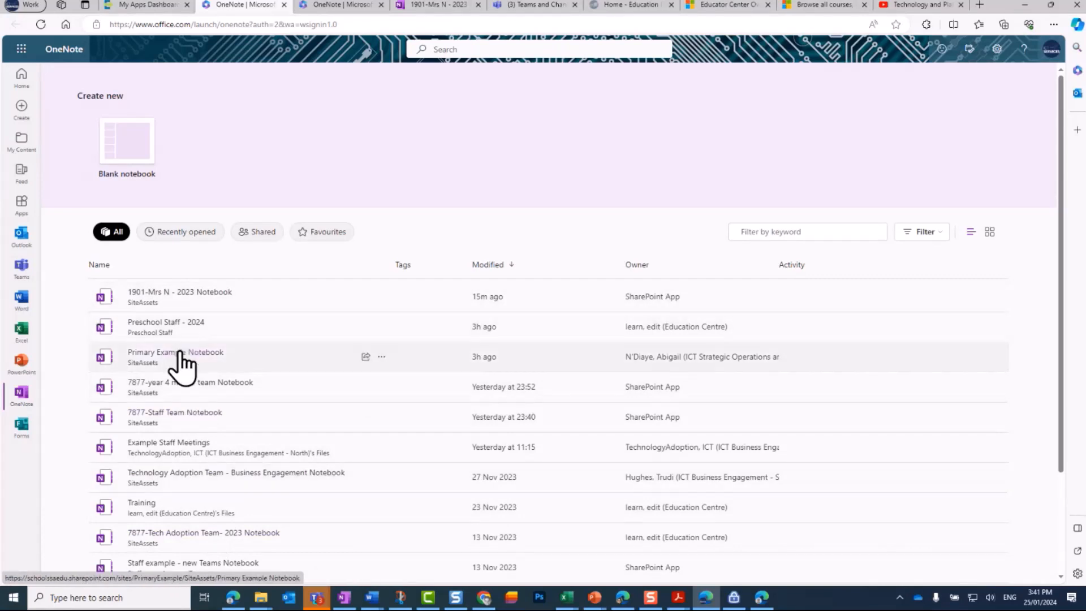
# Return to the EdPass dashboard and launch Microsoft 365 OneNote again from the Productivity and Collaboration apps.
pyautogui.click(419, 4)
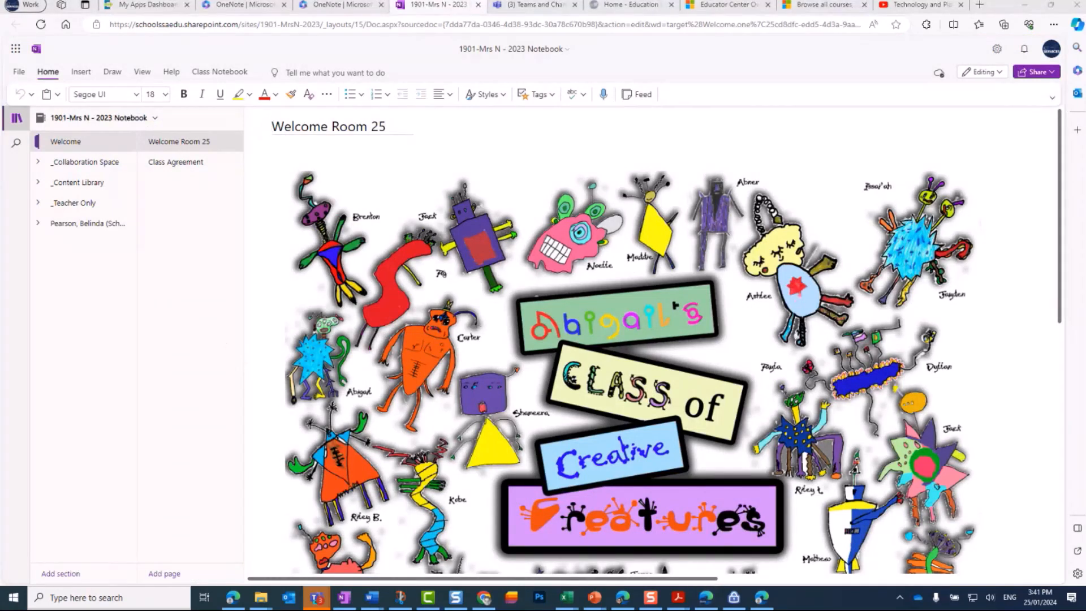
pyautogui.click(139, 6)
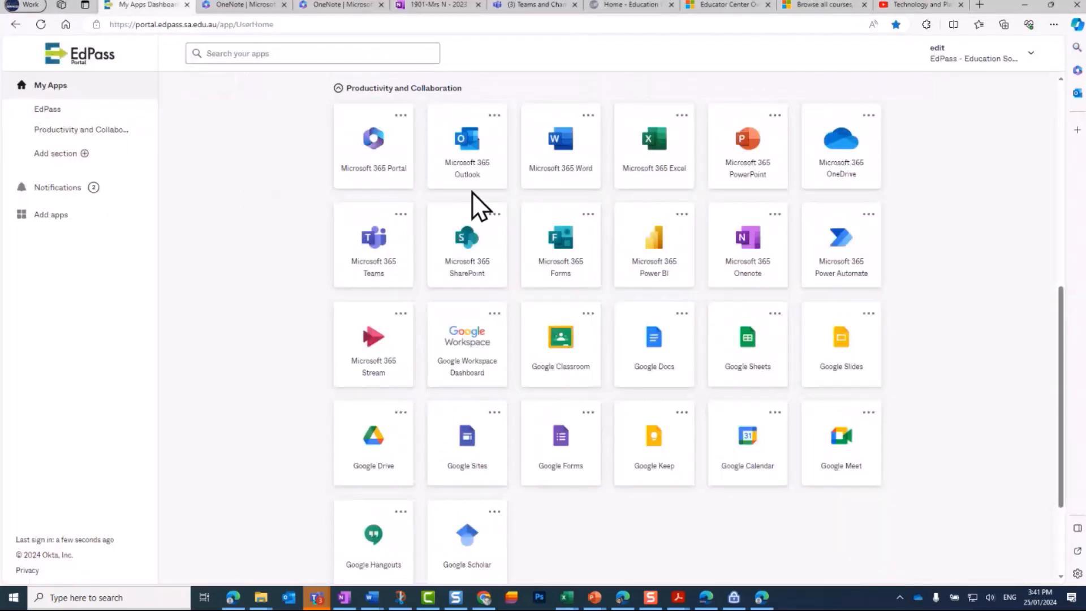
pyautogui.scroll(8, 305, 221)
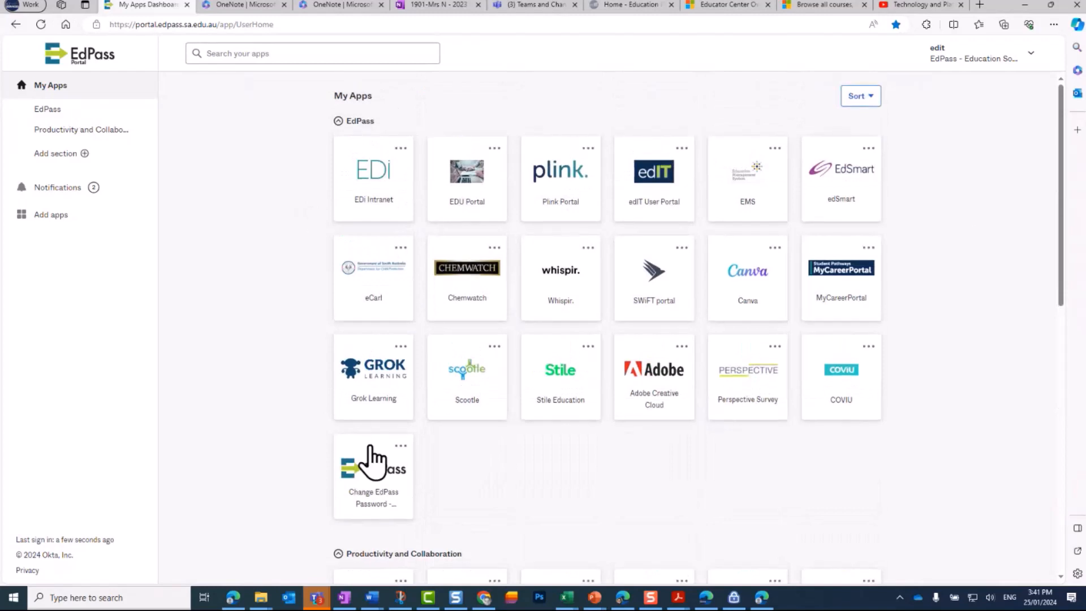
pyautogui.scroll(-8, 476, 437)
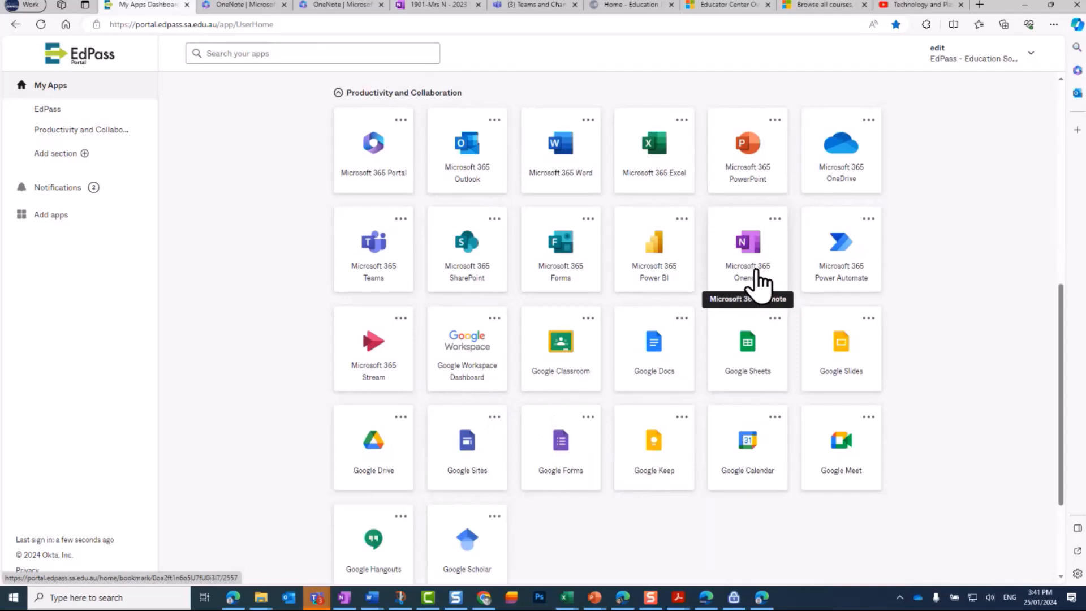
pyautogui.click(746, 264)
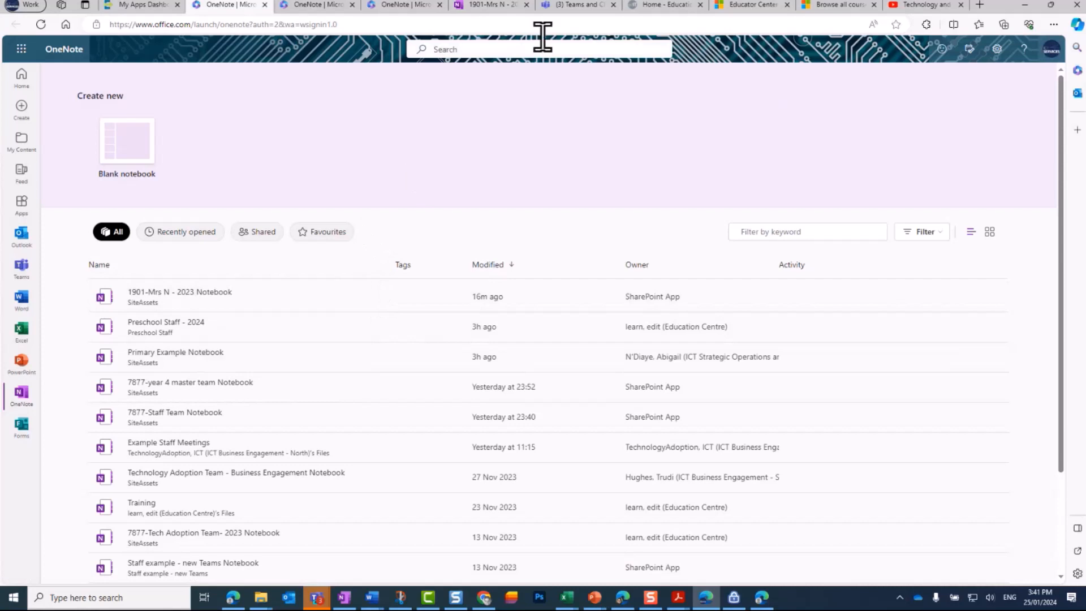
# Go back to the open 2023 class notebook and view the Welcome section's Class Agreement and Welcome Room 25 pages.
pyautogui.click(489, 4)
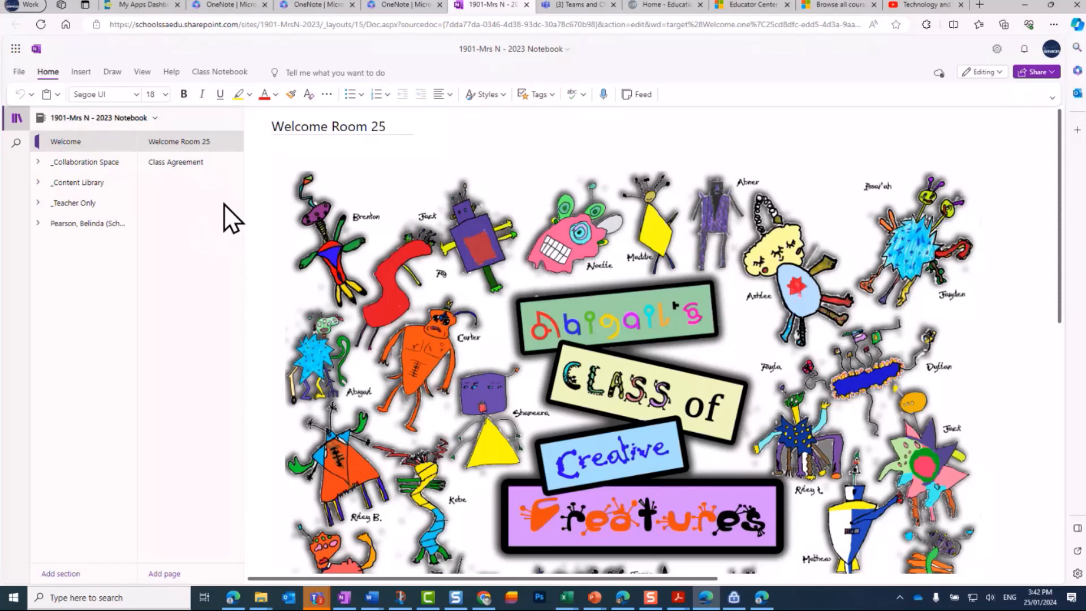
pyautogui.click(188, 168)
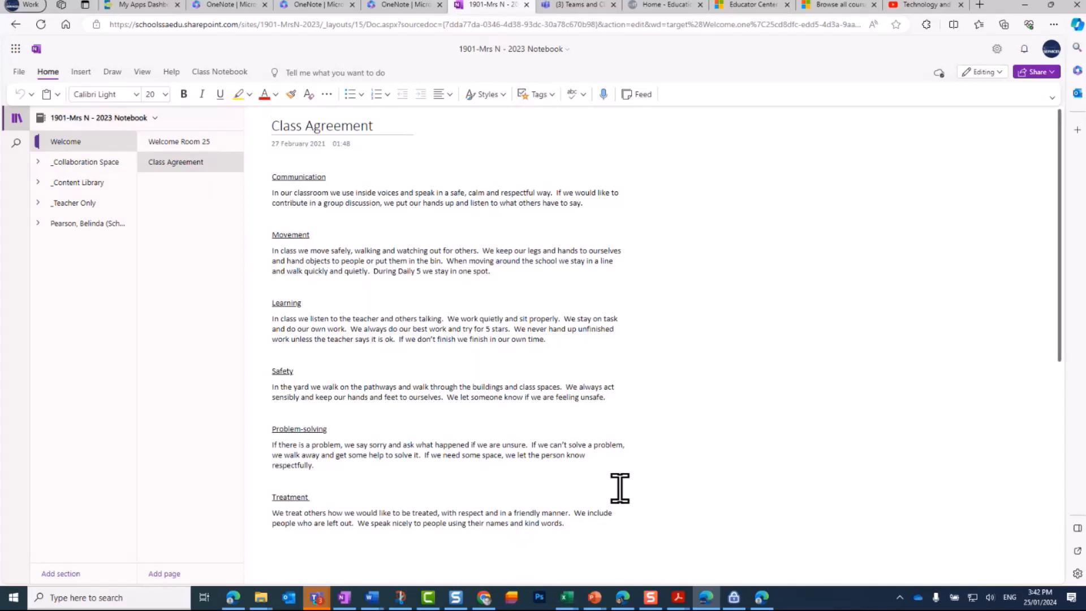
pyautogui.click(190, 146)
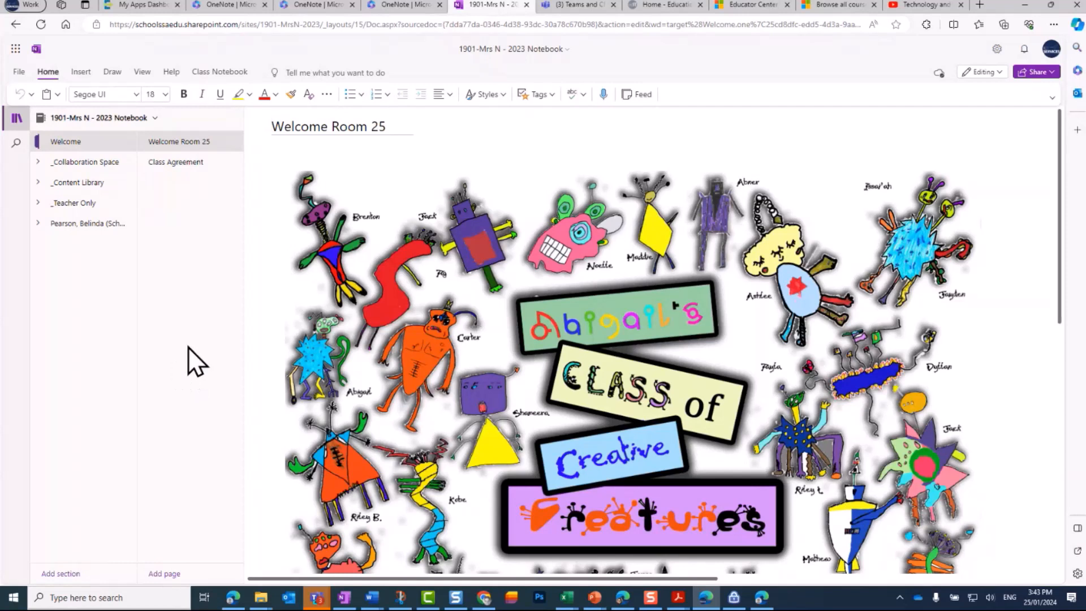
# Open the Science section of the Collaboration Space and view the full Desert Survivors table with the navigation pane hidden.
pyautogui.click(71, 164)
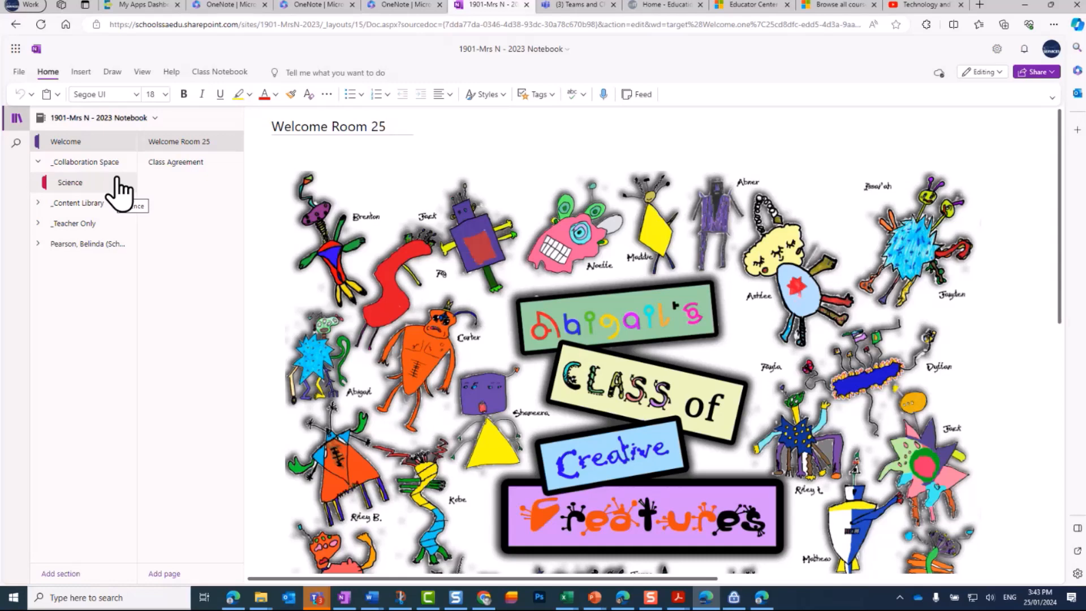
pyautogui.click(88, 190)
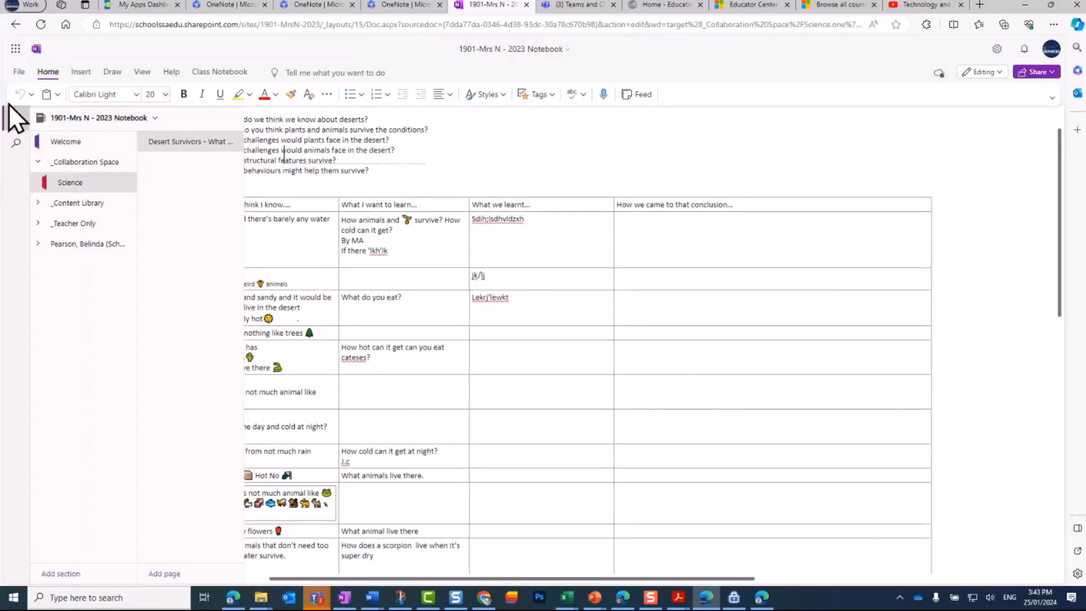
pyautogui.click(14, 118)
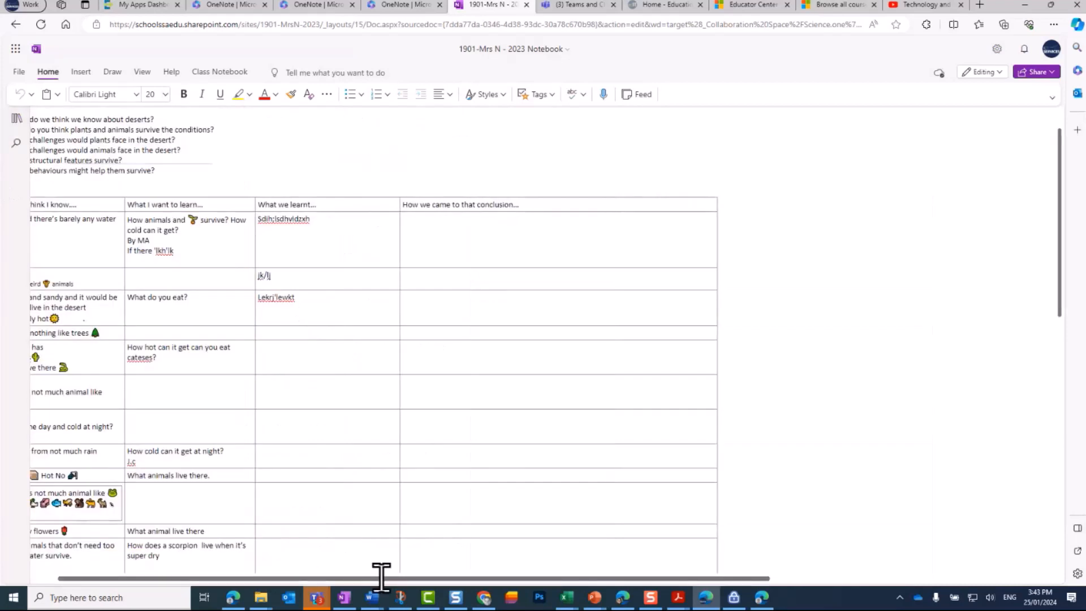
pyautogui.moveTo(381, 578); pyautogui.dragTo(266, 577)
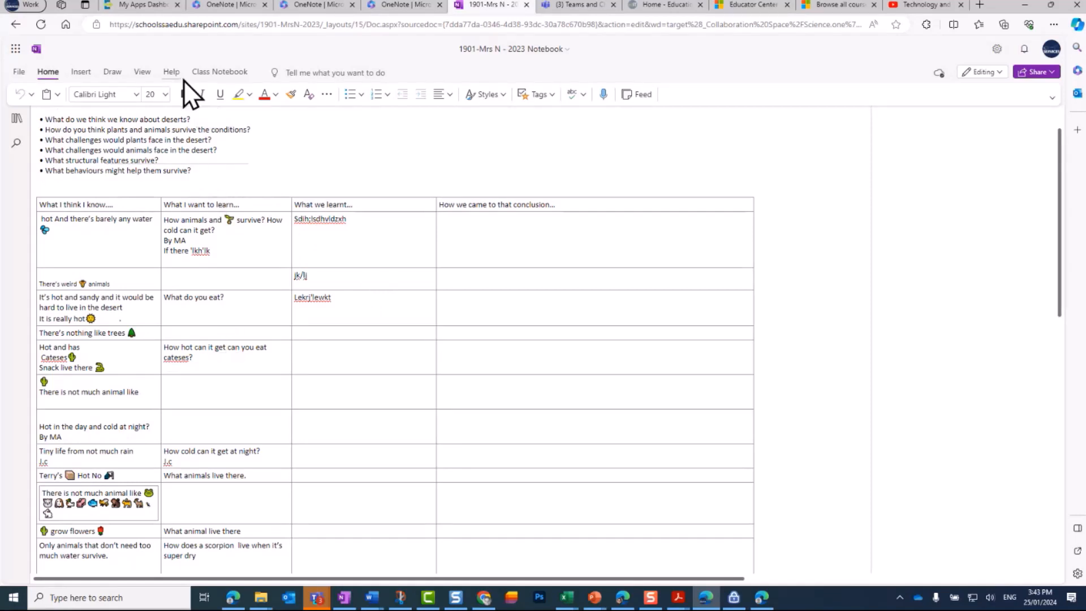
# Find the Show Authors option for the collaborative Desert Survivors page.
pyautogui.click(141, 72)
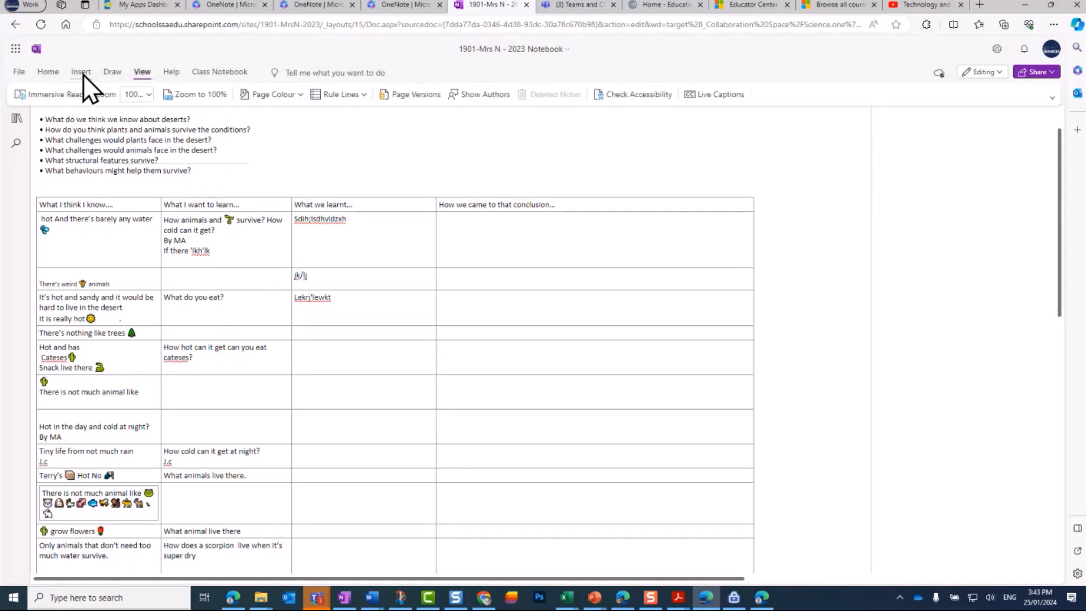
pyautogui.click(49, 72)
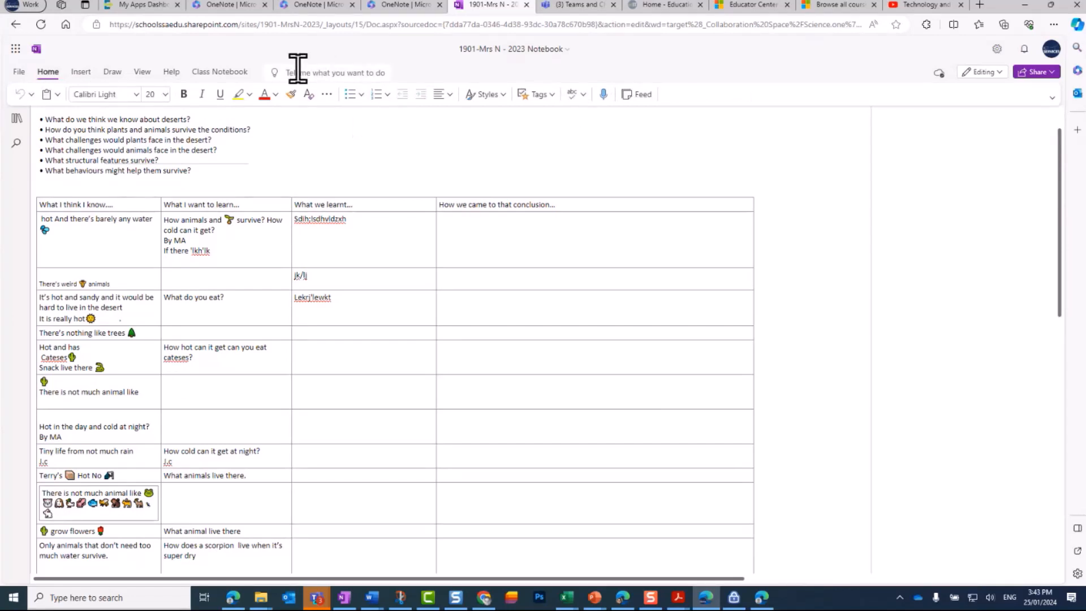
pyautogui.click(142, 71)
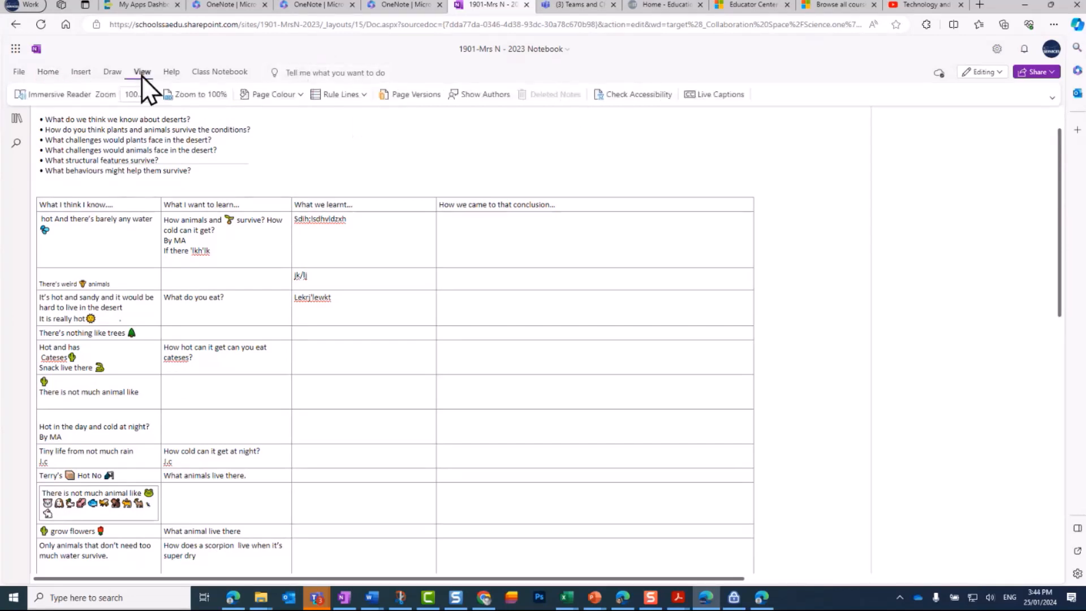
pyautogui.click(469, 98)
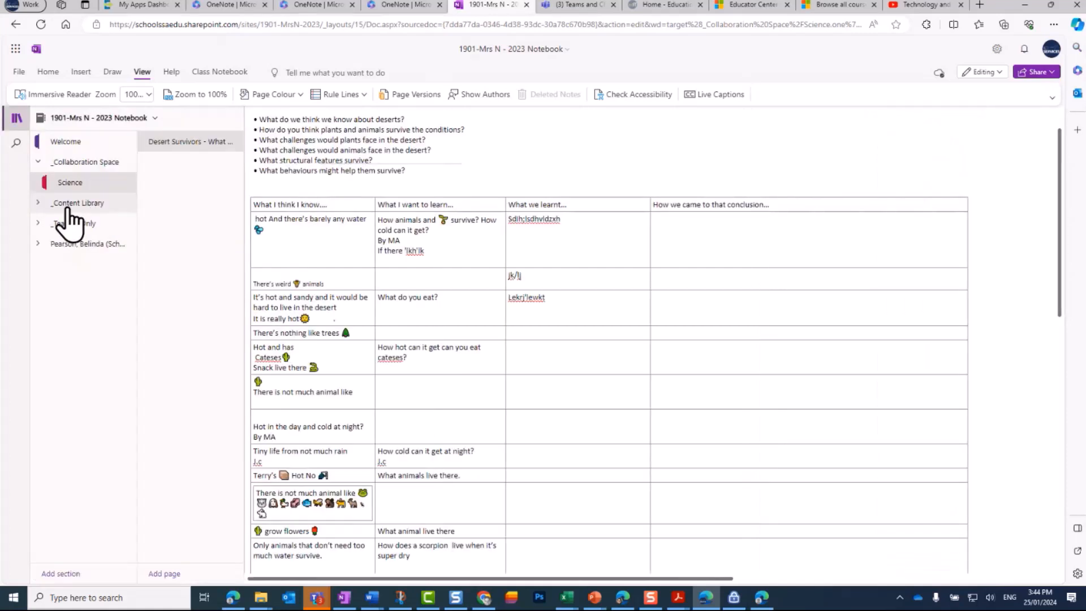
# Expand the Content Library and open the Fraction Trading Game page in its Maths section.
pyautogui.click(67, 207)
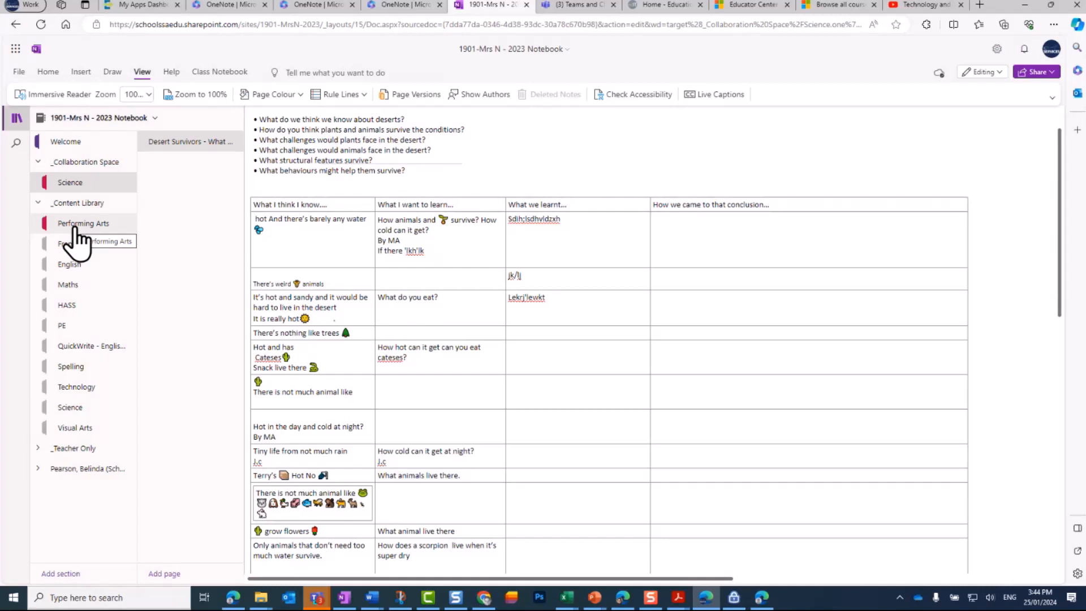
pyautogui.click(74, 288)
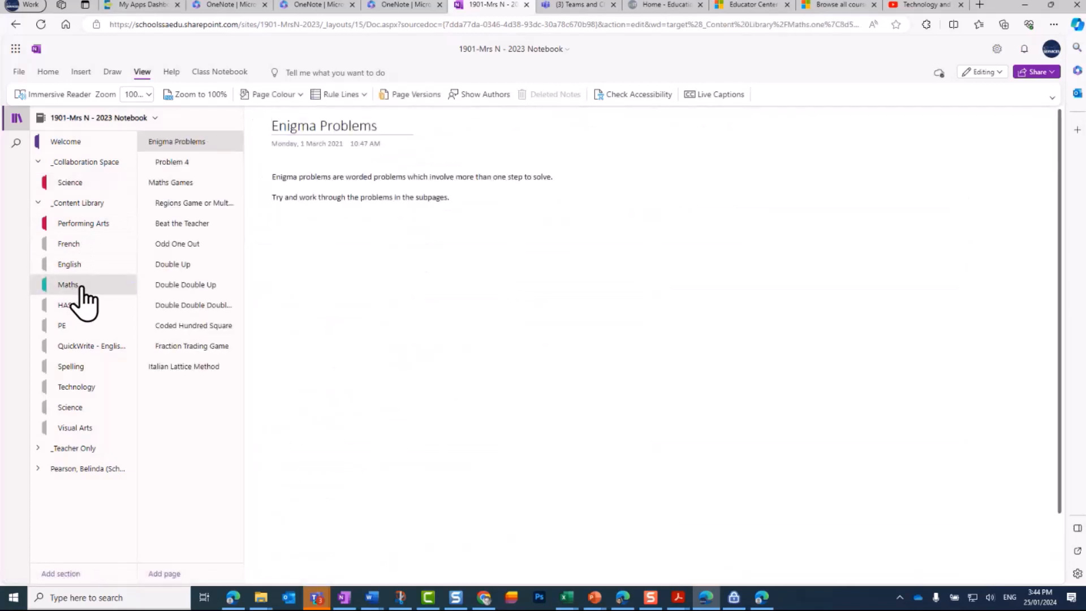
pyautogui.click(185, 350)
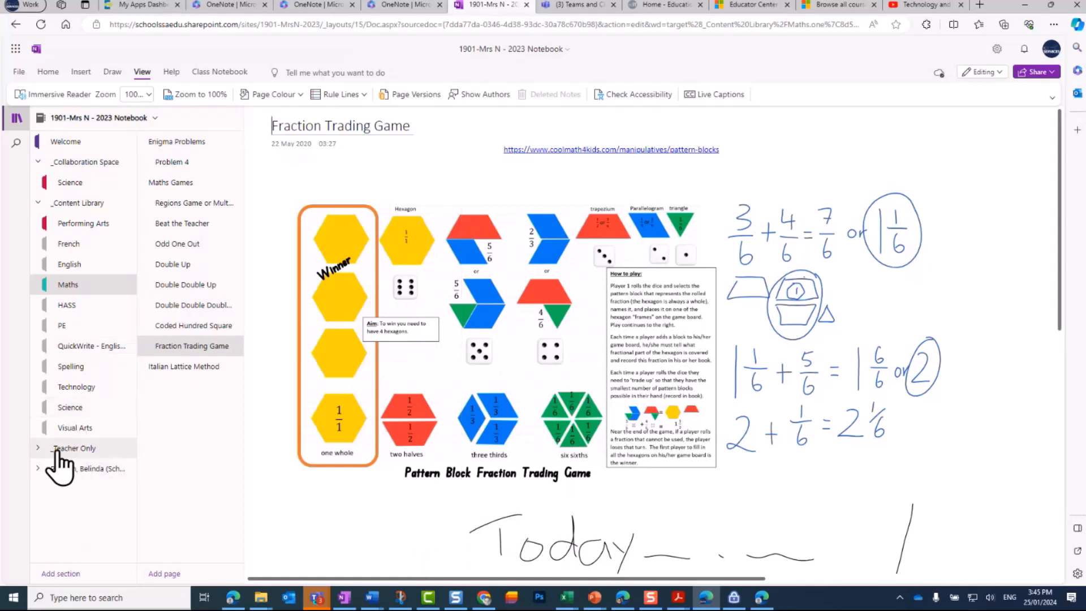
# Collapse the Content Library and Collaboration Space, and open the Term 1 Week 1 page in the Teacher Only Weekly Plans section.
pyautogui.click(37, 203)
pyautogui.click(37, 162)
pyautogui.click(72, 204)
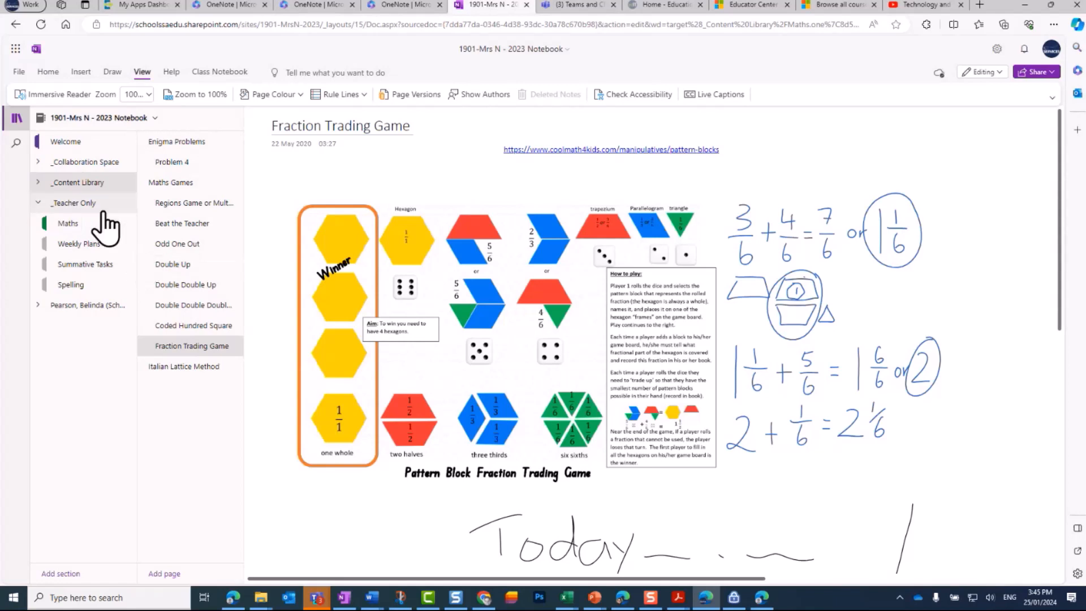
pyautogui.click(102, 212)
pyautogui.click(98, 213)
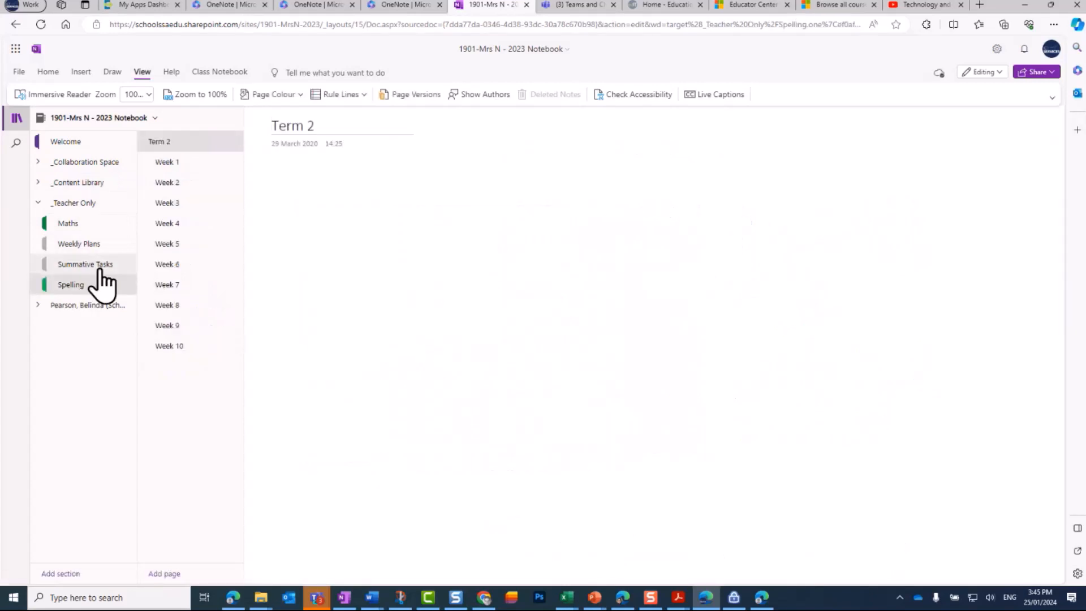
pyautogui.click(94, 254)
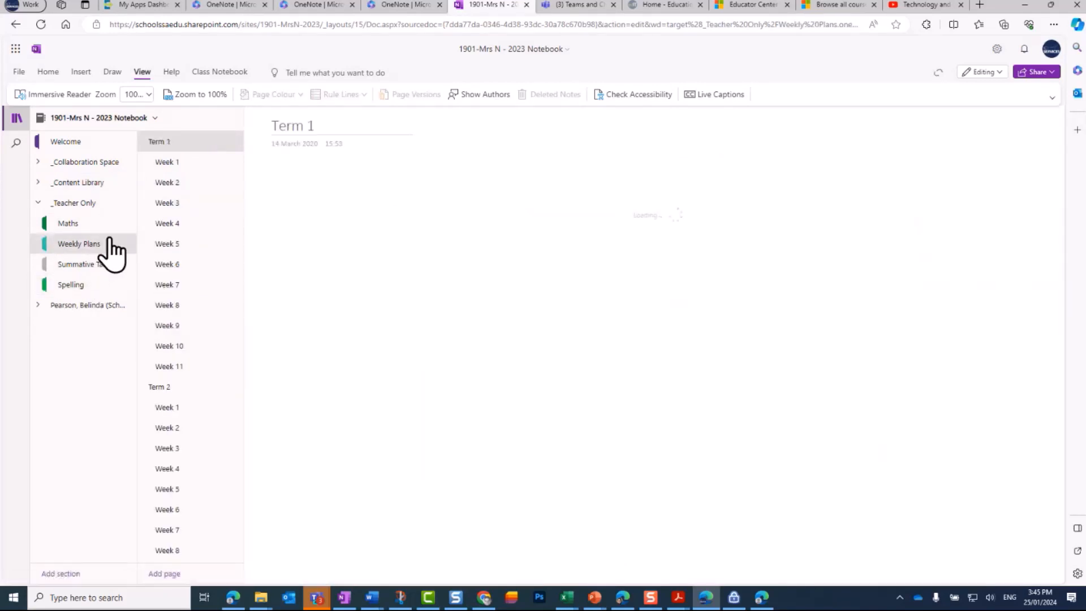
pyautogui.click(175, 167)
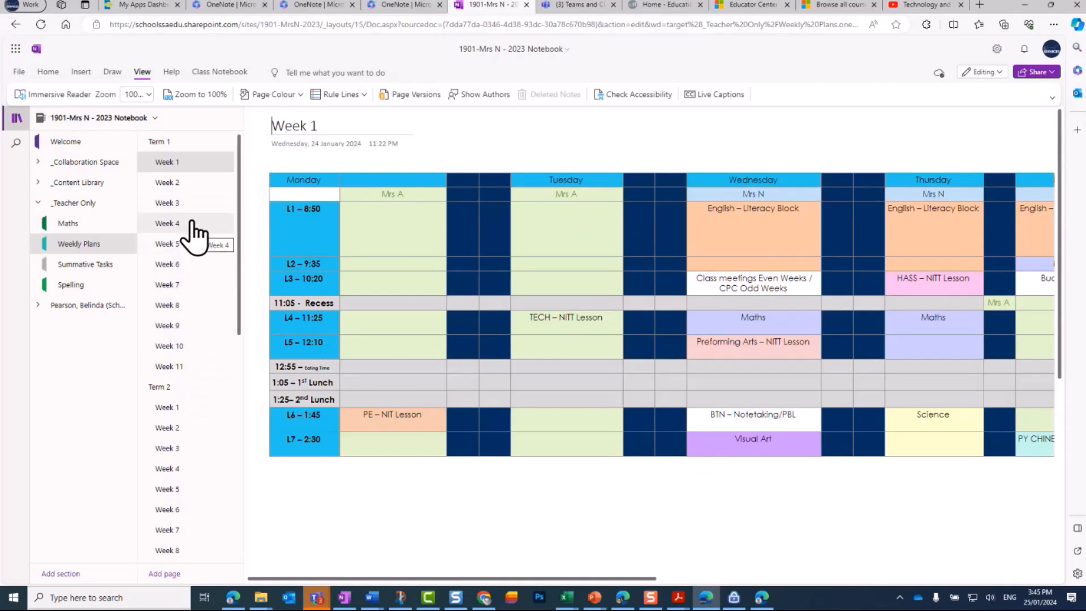
# Open the Week 1 page in the Teacher Only Spelling section and check its Move/Copy option without applying it.
pyautogui.click(74, 291)
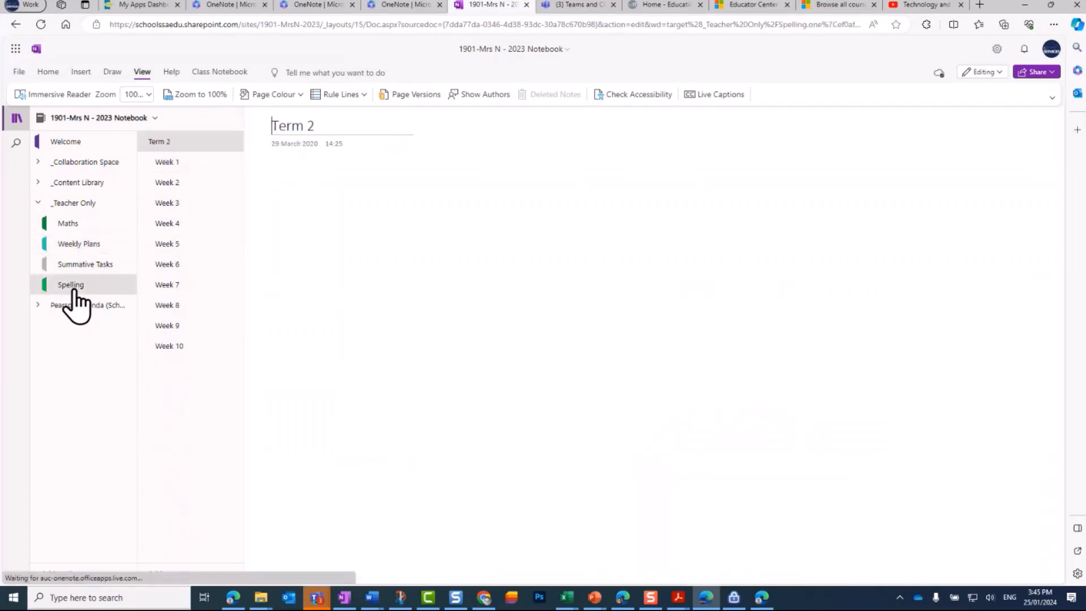
pyautogui.click(182, 165)
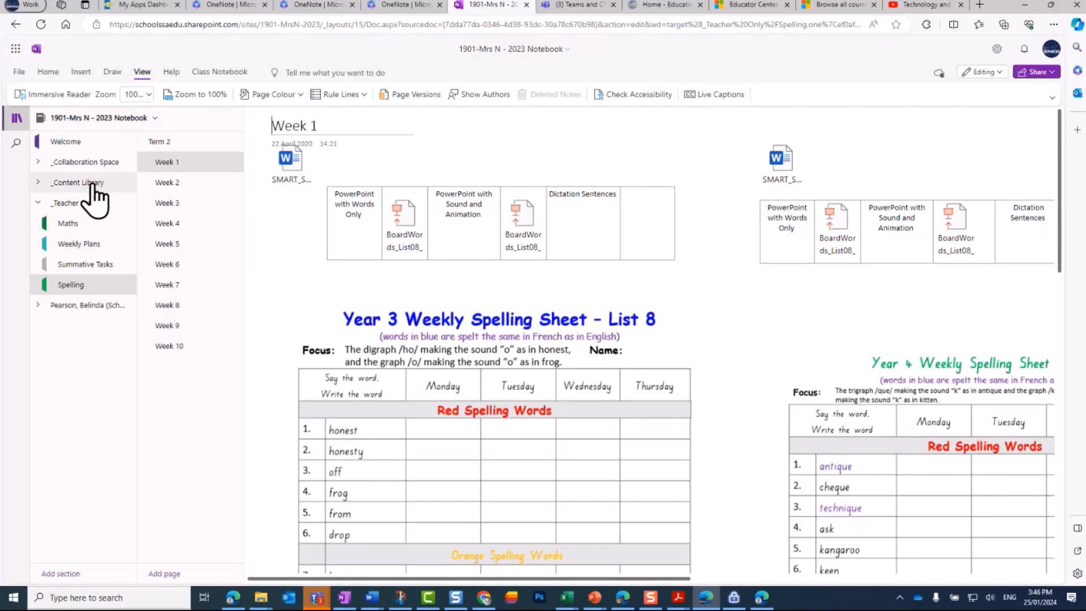
pyautogui.rightClick(171, 177)
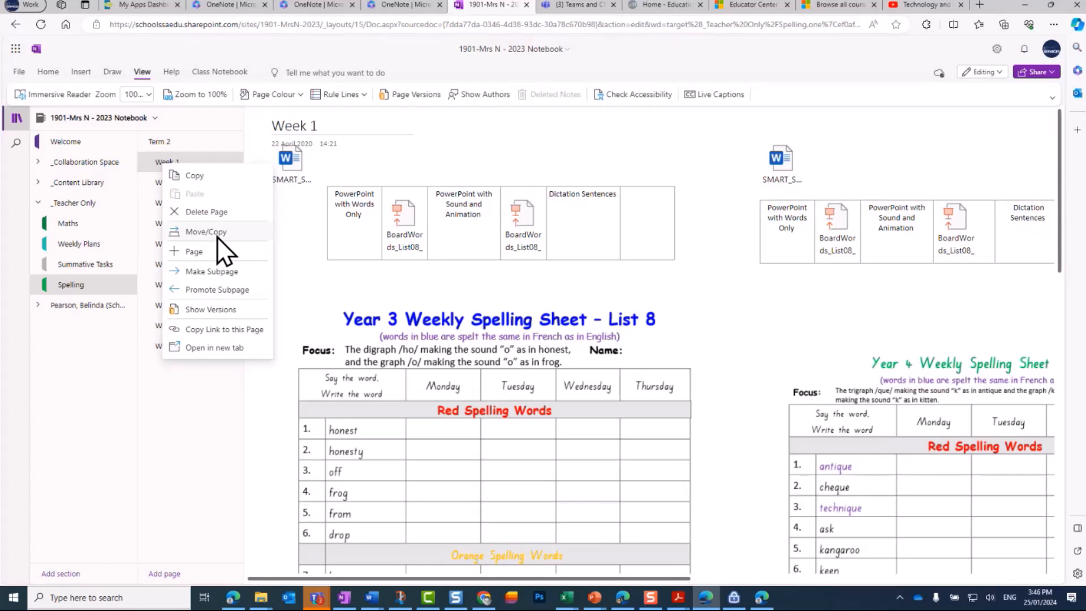
pyautogui.click(183, 423)
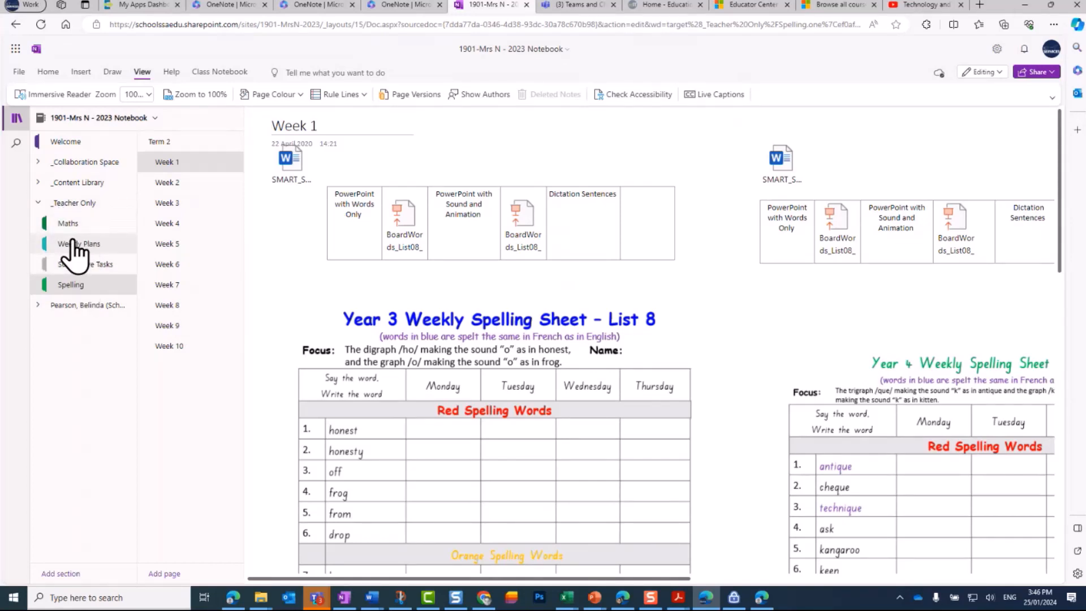
# Collapse the Teacher Only group and open the Homework section in the student's personal section group.
pyautogui.click(38, 203)
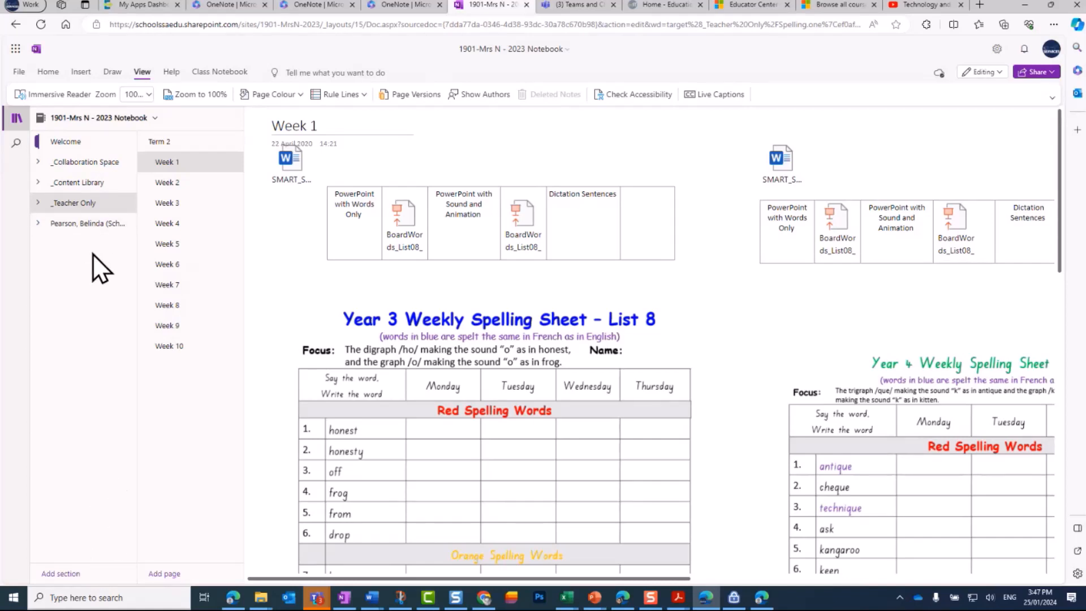
pyautogui.click(85, 224)
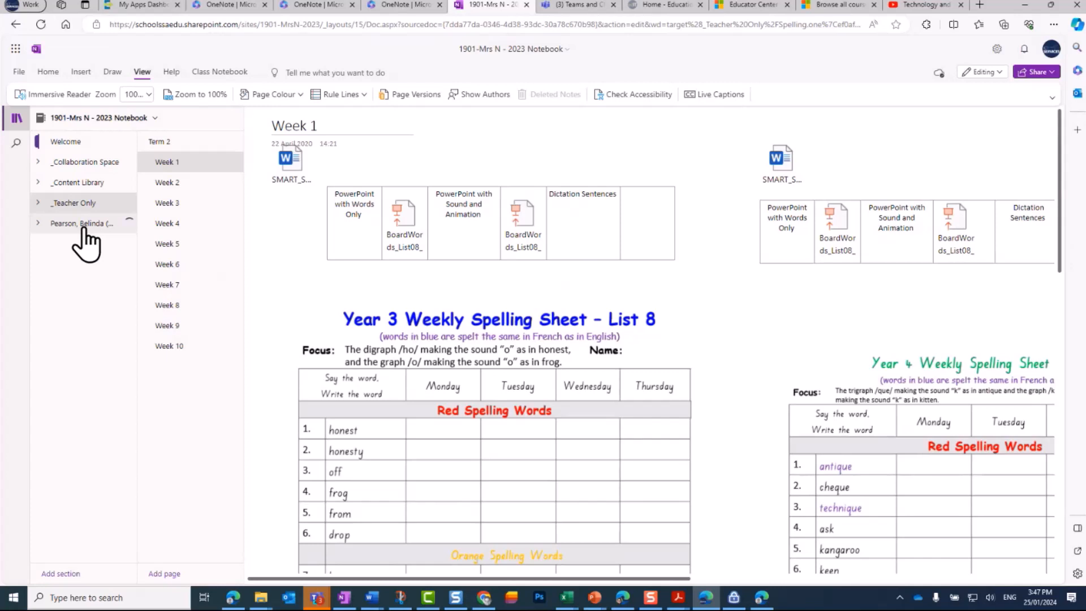
pyautogui.click(79, 285)
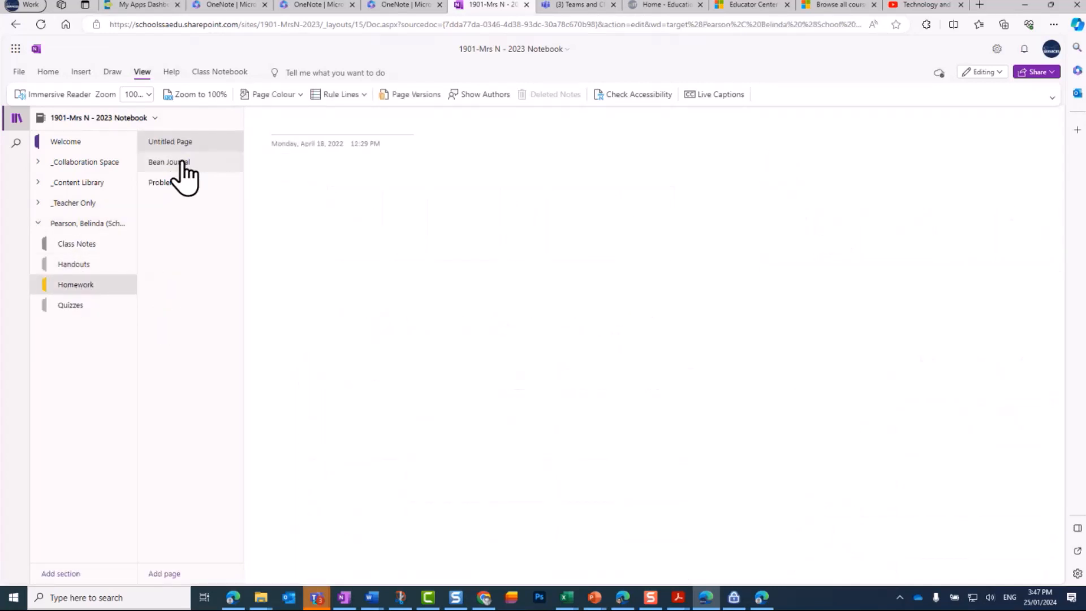
# Open the Bean Journal page in the student's Homework section, view the teacher feedback beside the table, and collapse the student's section group.
pyautogui.click(181, 163)
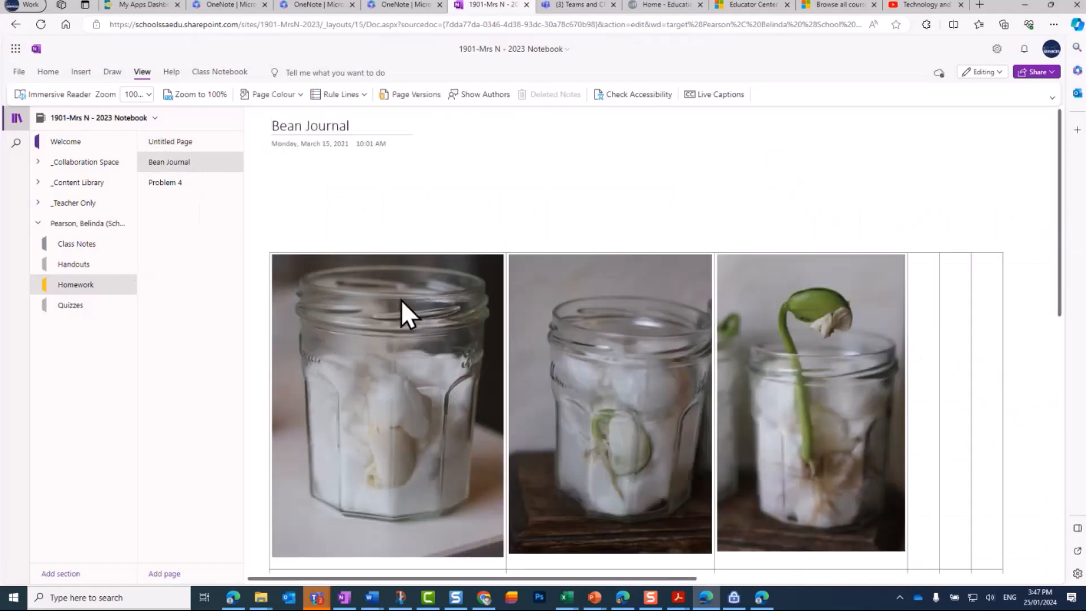
pyautogui.scroll(-3, 438, 340)
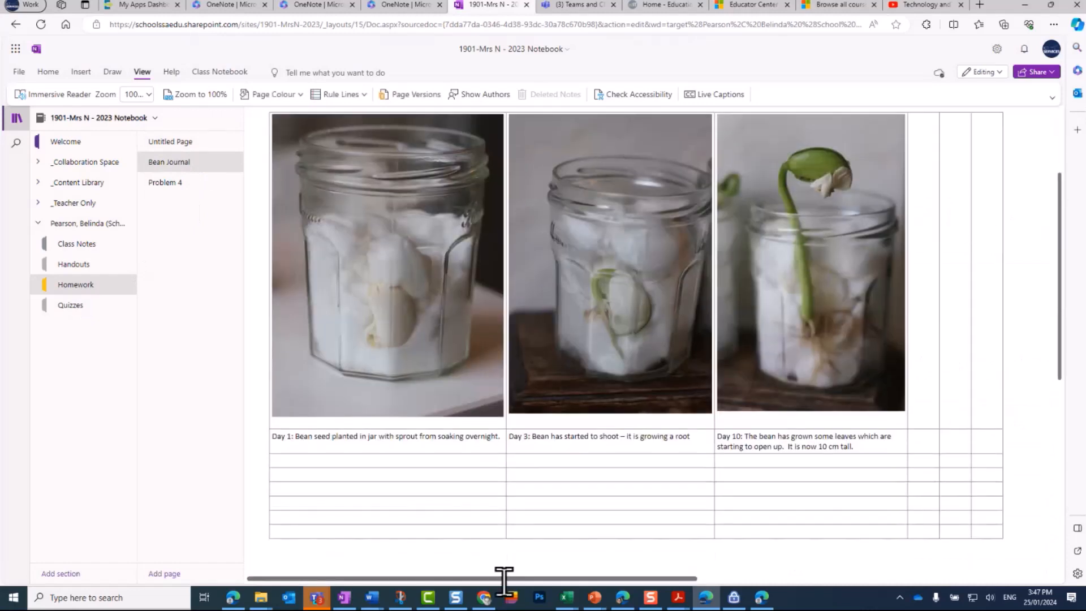
pyautogui.moveTo(540, 579); pyautogui.dragTo(722, 578)
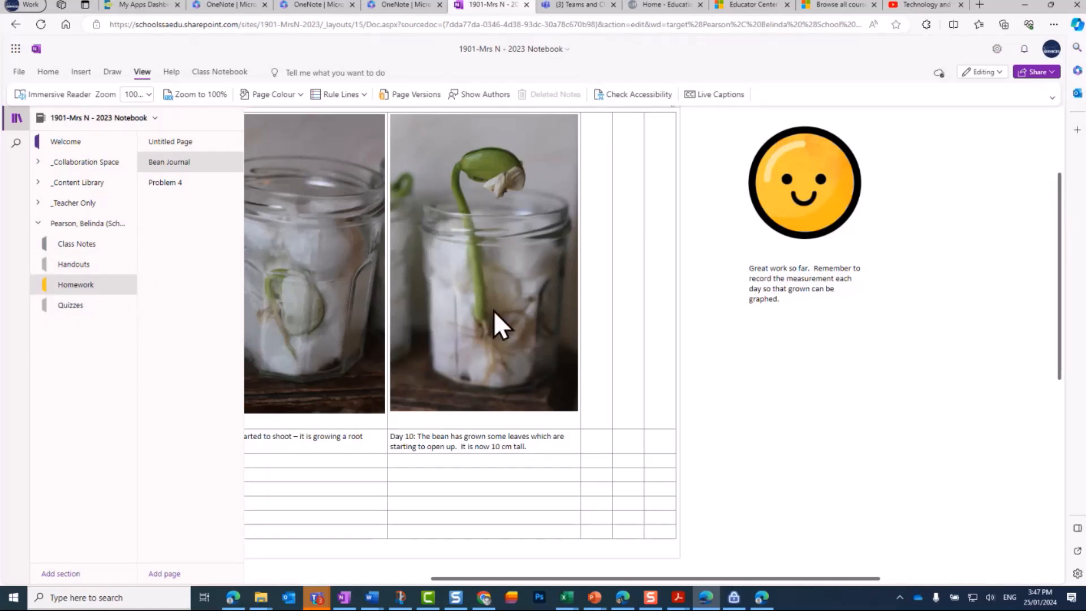
pyautogui.click(38, 223)
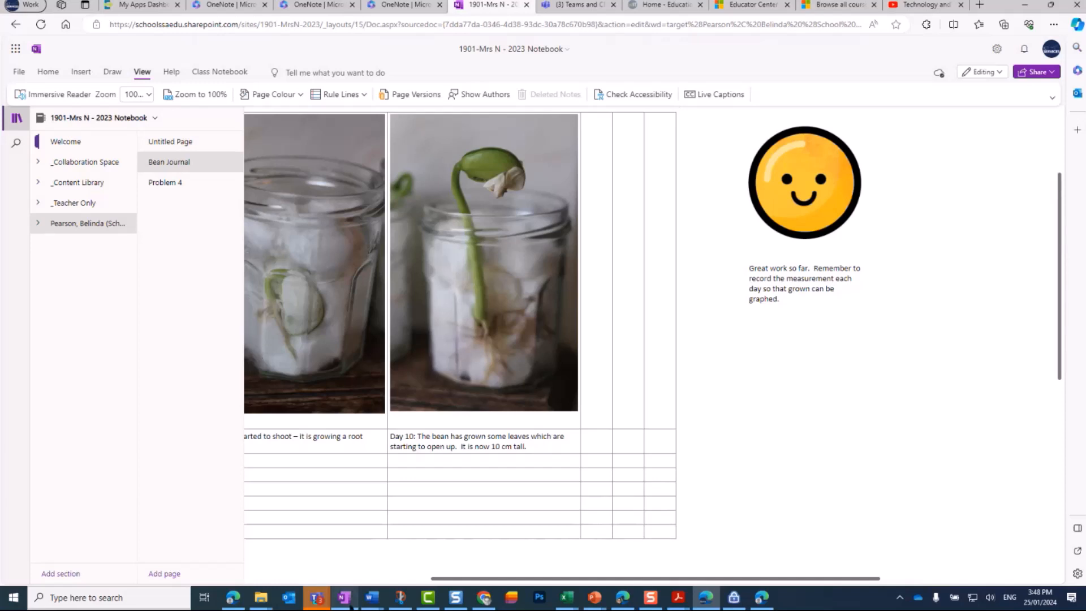
# Switch to Microsoft Teams and start creating a new team from the Class template.
pyautogui.moveTo(330, 600)
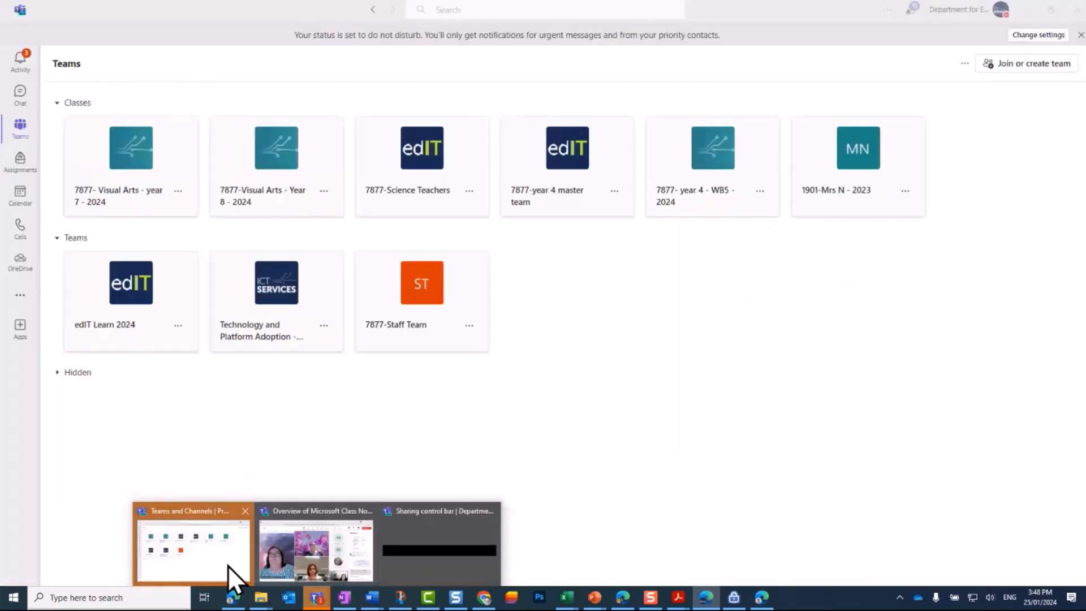
pyautogui.click(226, 565)
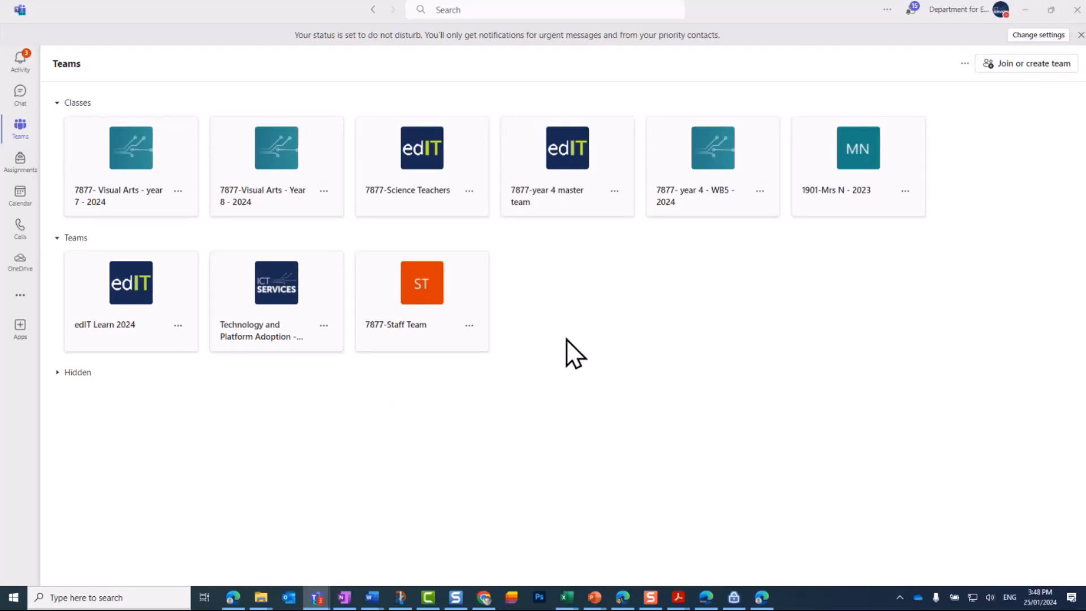
pyautogui.click(1017, 69)
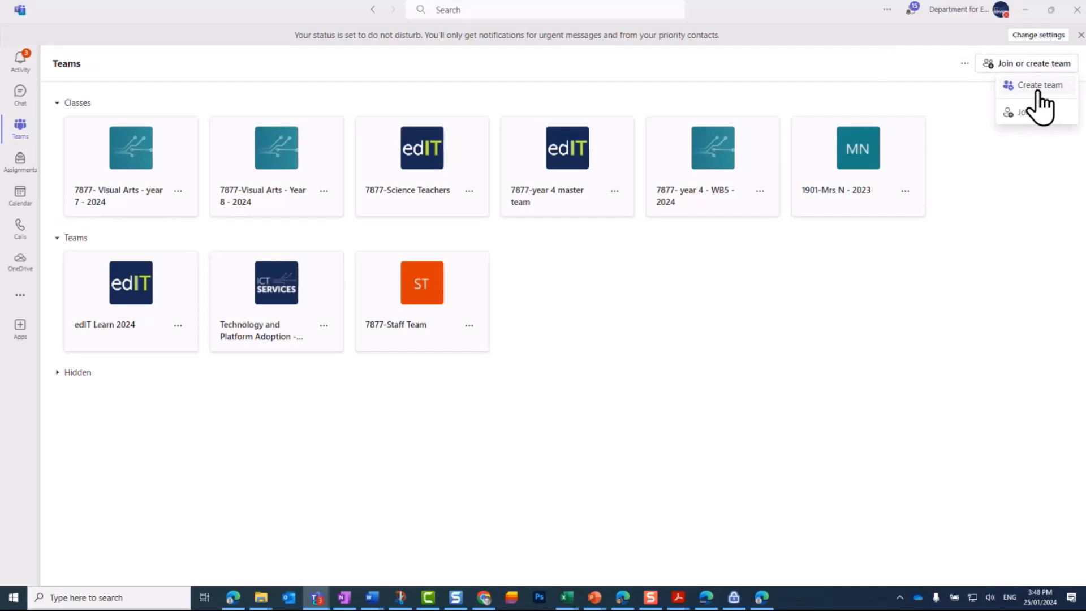
pyautogui.click(1038, 93)
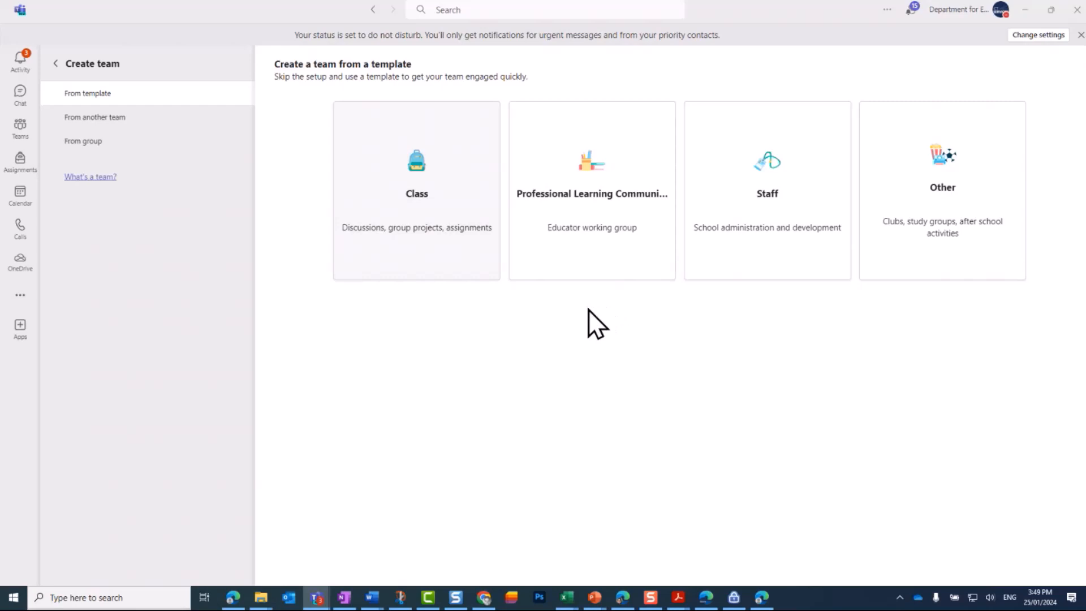
pyautogui.click(417, 213)
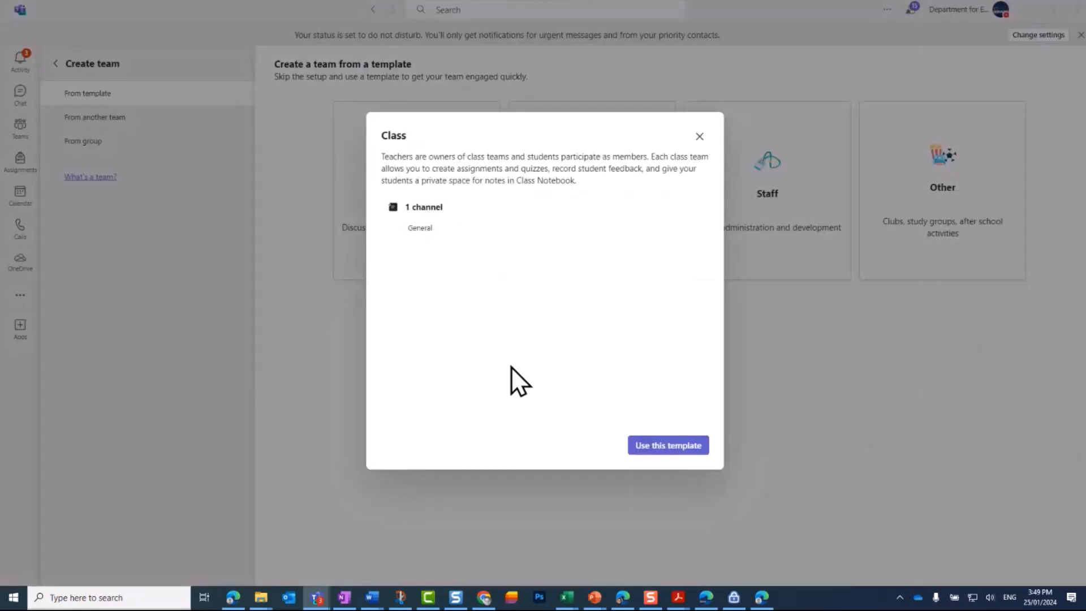
pyautogui.click(655, 446)
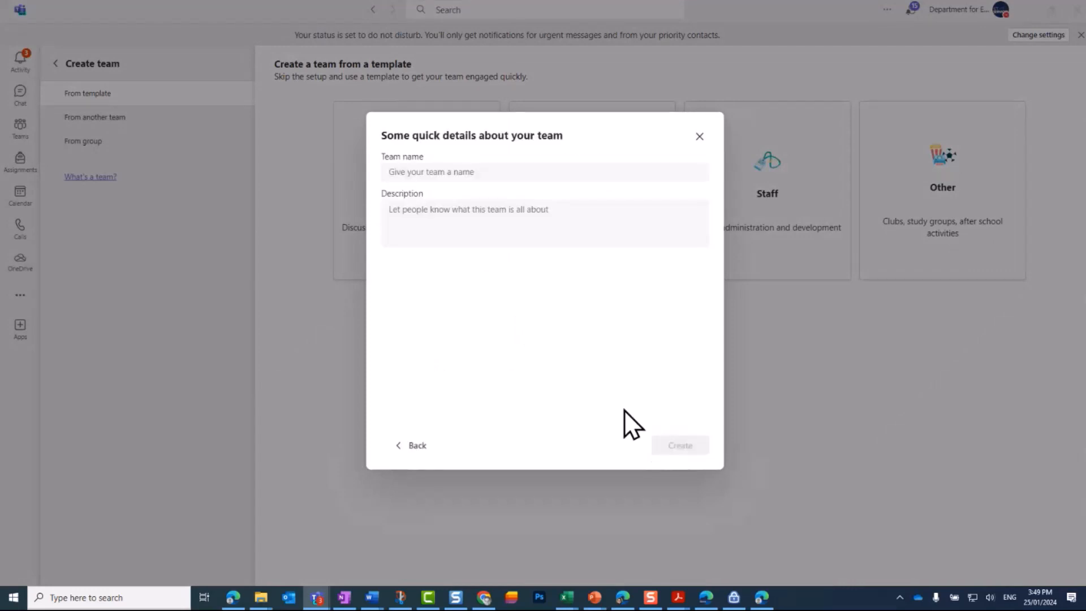
# Name the team "7877-test Team - Jan - Onenote", create it, and skip adding members.
pyautogui.click(454, 170)
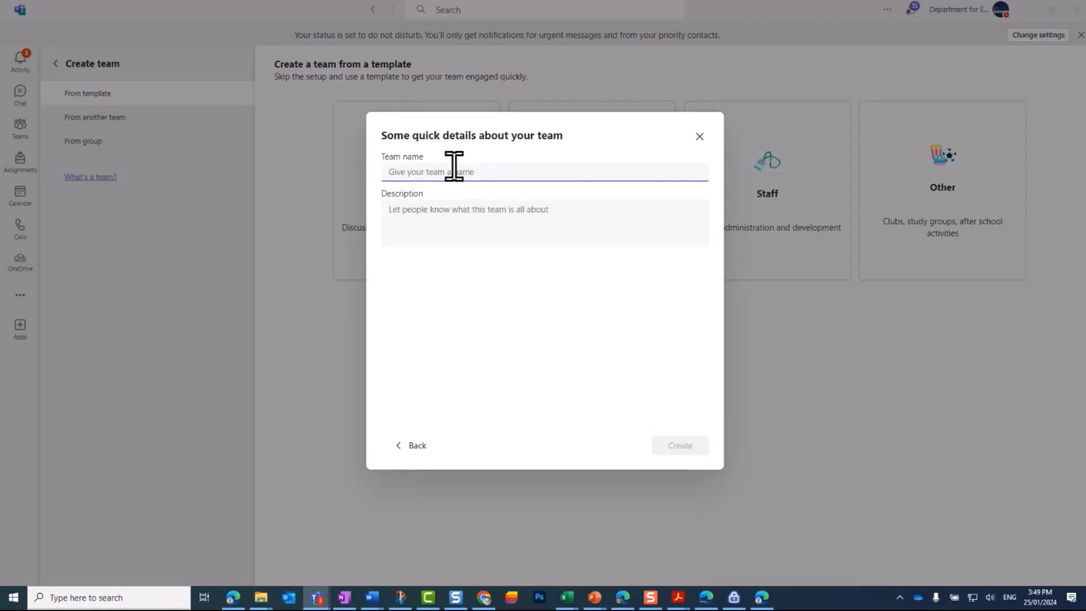
pyautogui.write('7877-test')
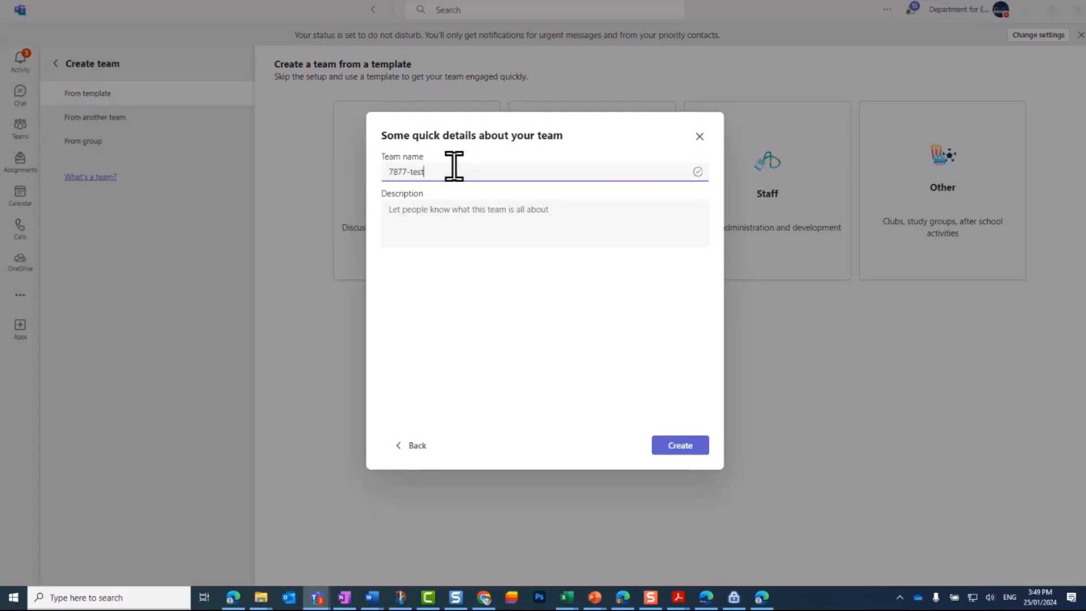
pyautogui.write(' Team - Jan - Onenote')
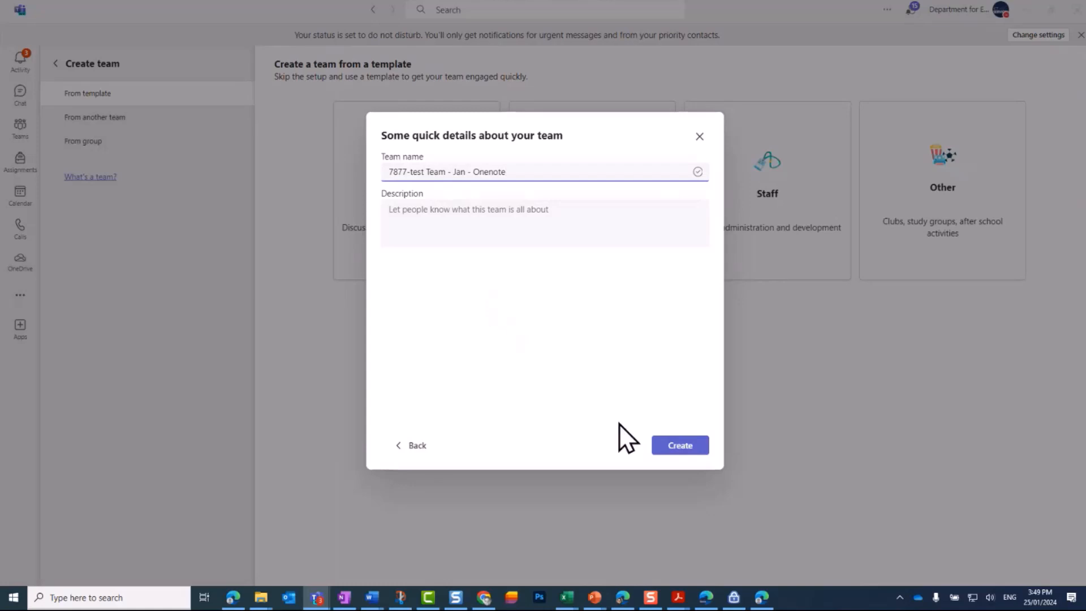
pyautogui.click(676, 446)
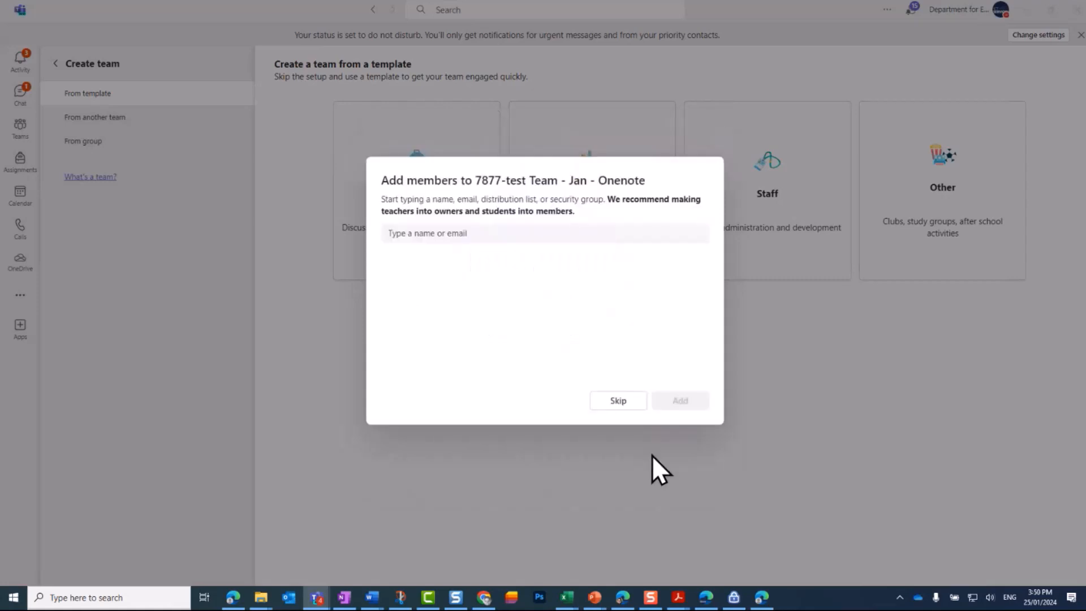
pyautogui.click(617, 401)
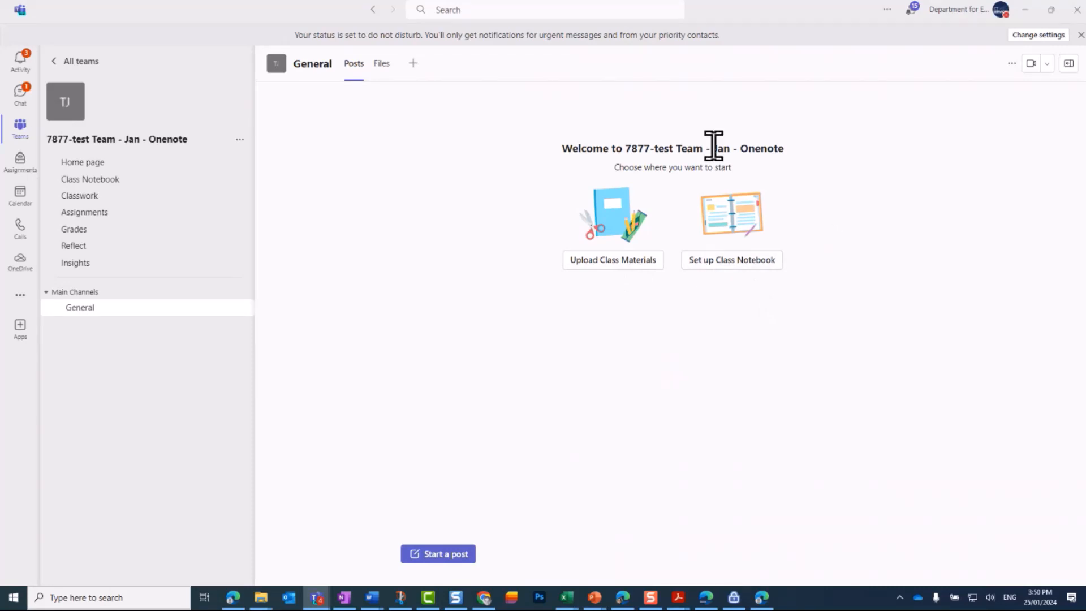
# Set up a blank OneNote Class Notebook for the team, keeping the suggested Handouts, Class Notes, Homework and Quizzes student sections.
pyautogui.click(112, 180)
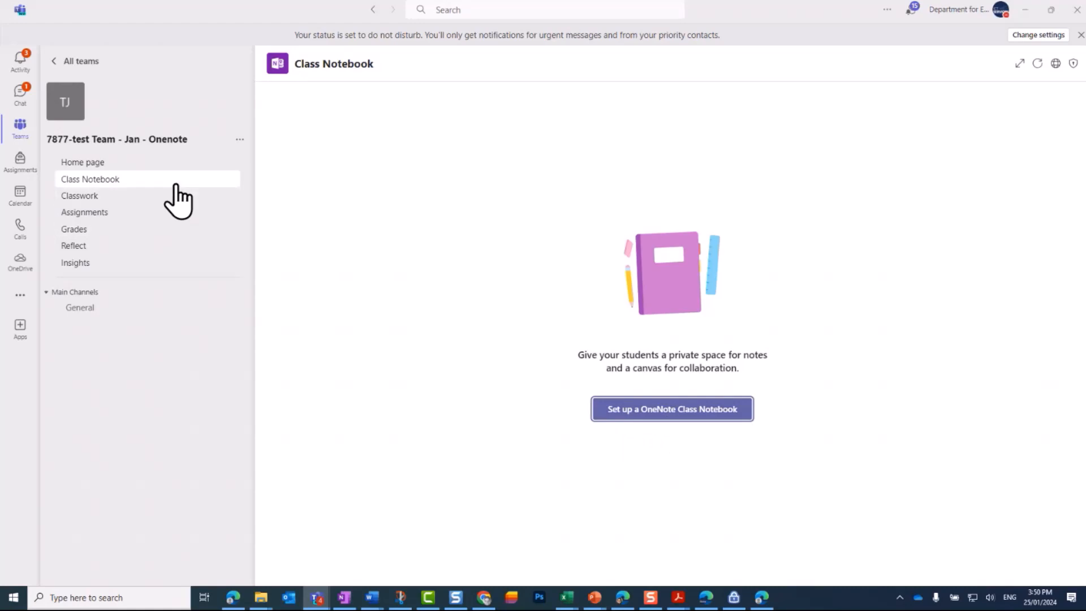
pyautogui.click(668, 416)
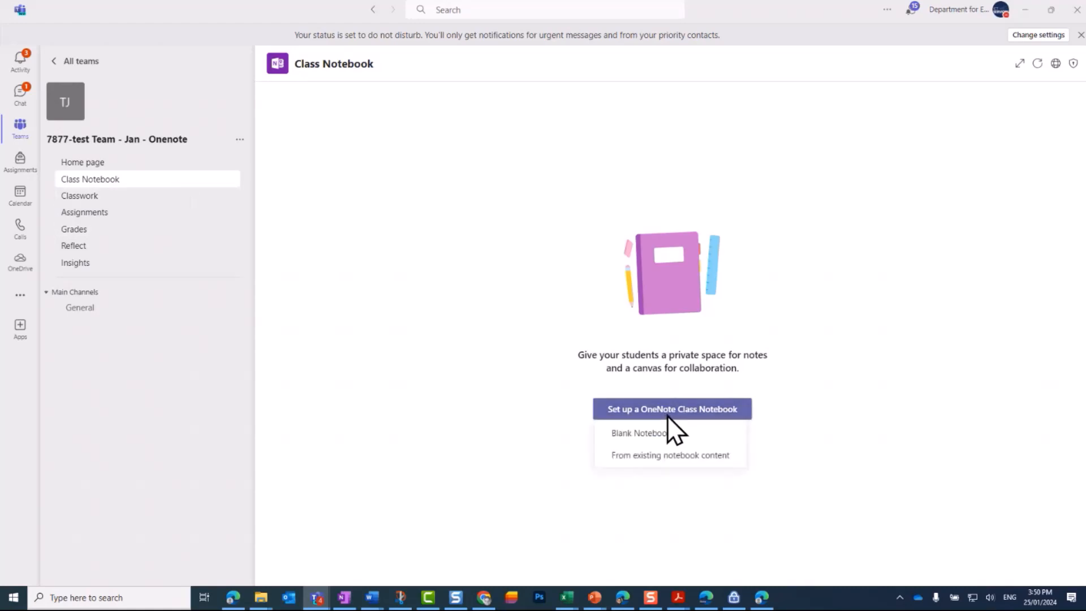
pyautogui.click(712, 437)
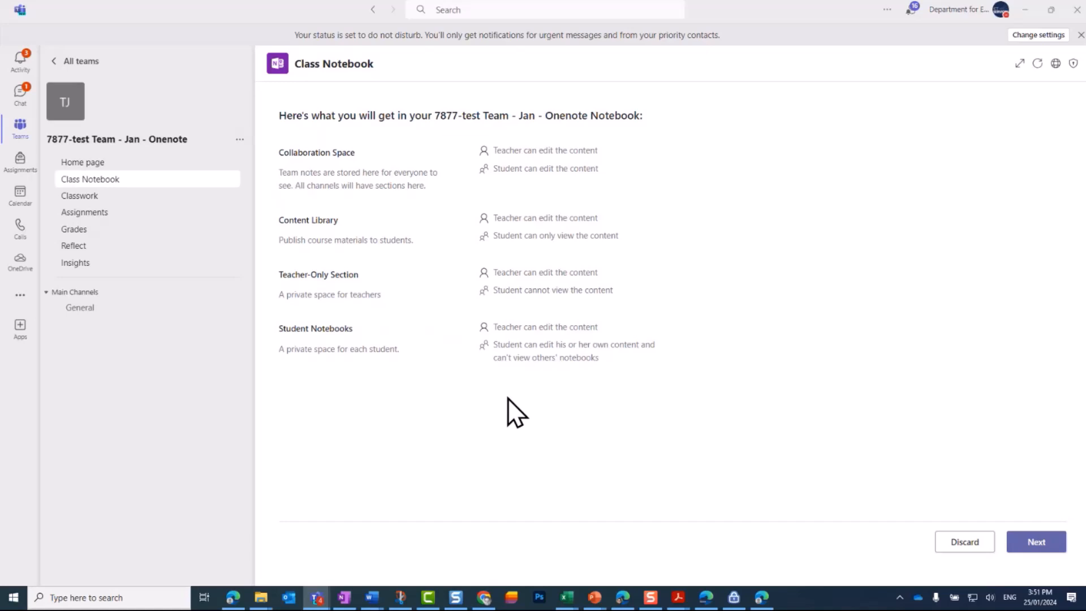
pyautogui.click(1040, 543)
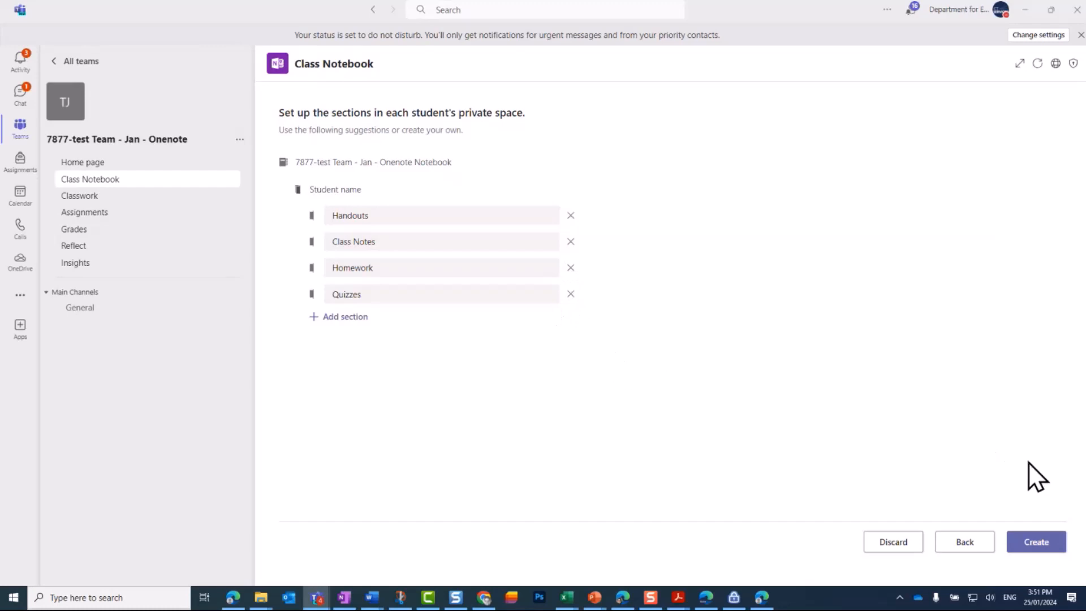
pyautogui.click(1037, 543)
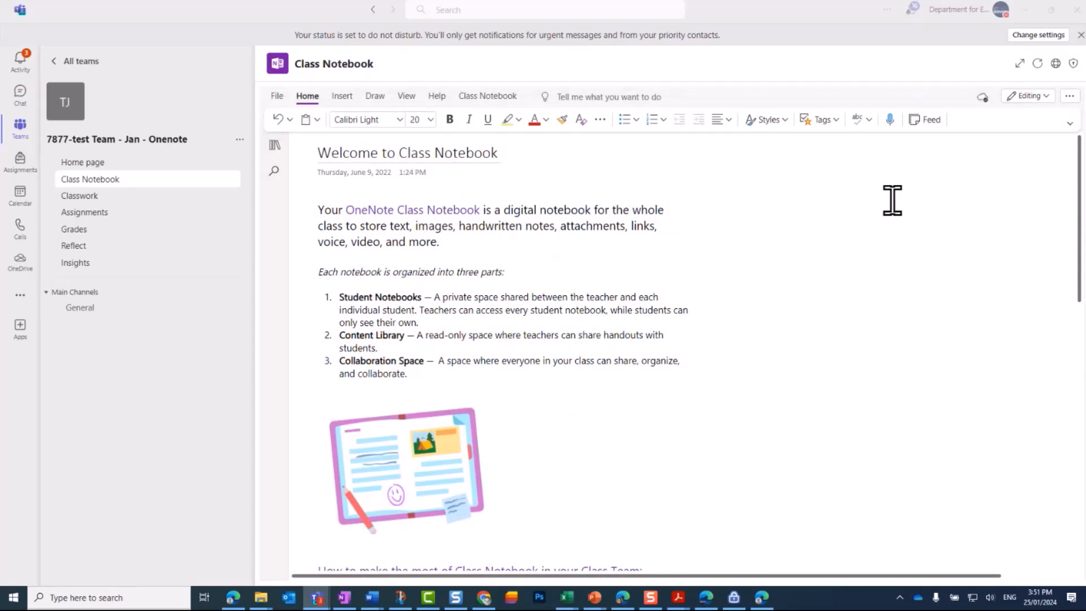
# Look through the Welcome to Class Notebook page and open the new notebook in the browser.
pyautogui.scroll(-2, 638, 339)
pyautogui.scroll(-4, 639, 341)
pyautogui.scroll(6, 642, 339)
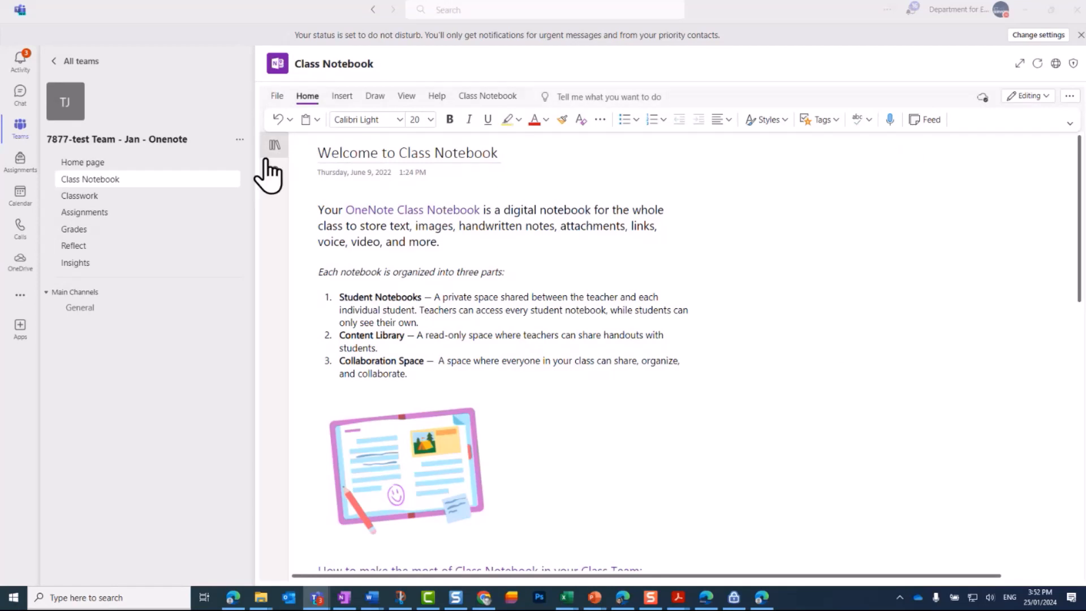
pyautogui.click(1046, 96)
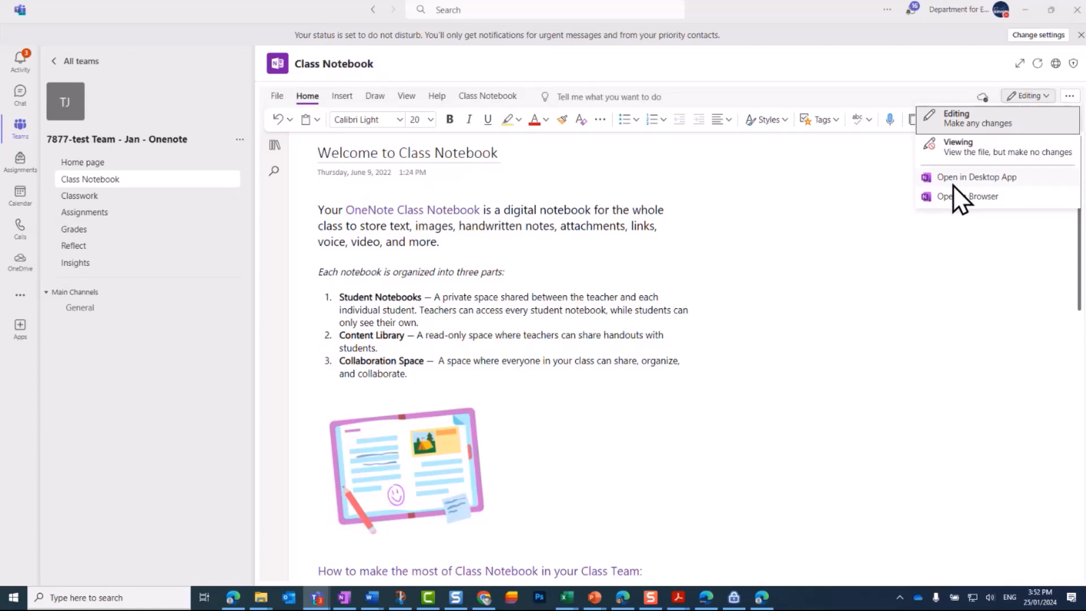
pyautogui.click(945, 200)
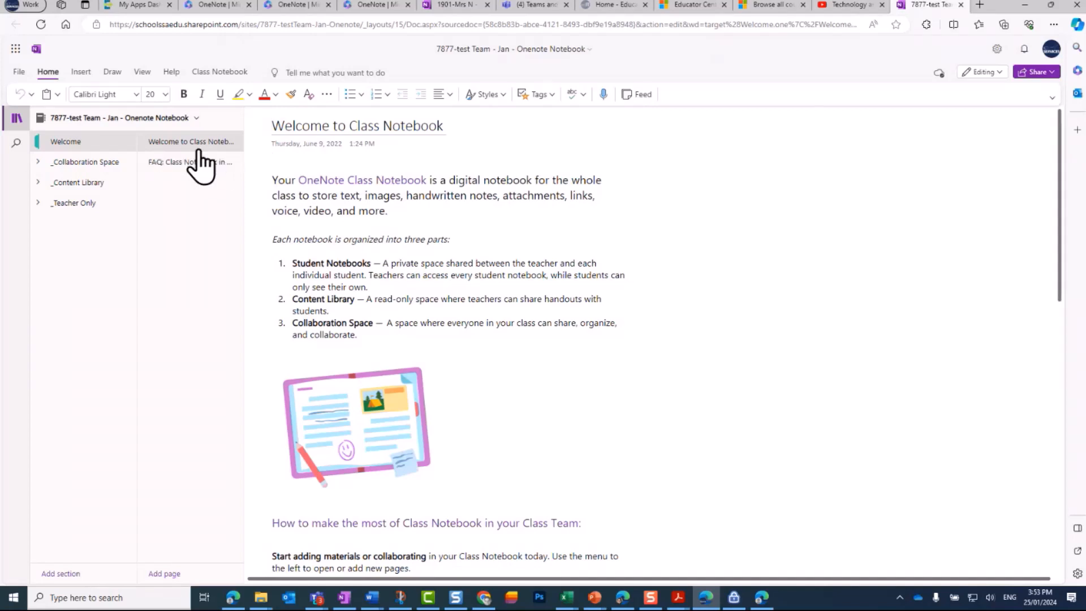
# Retitle the Welcome to Class Notebook page as "Welcome WB5", correcting the misspelled words.
pyautogui.moveTo(276, 126); pyautogui.dragTo(446, 123)
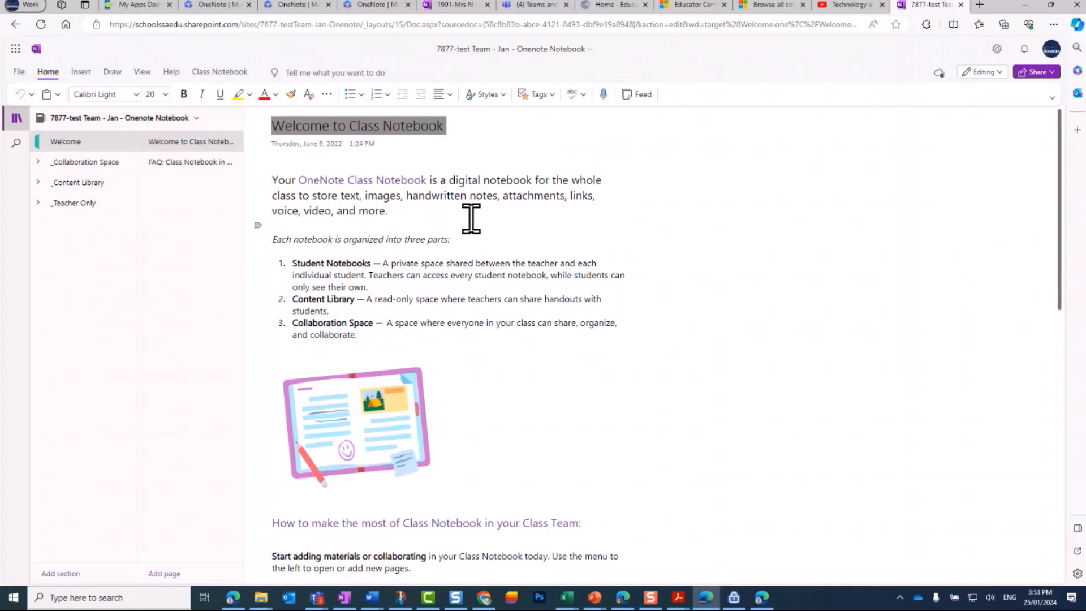
pyautogui.write('Wlecom W')
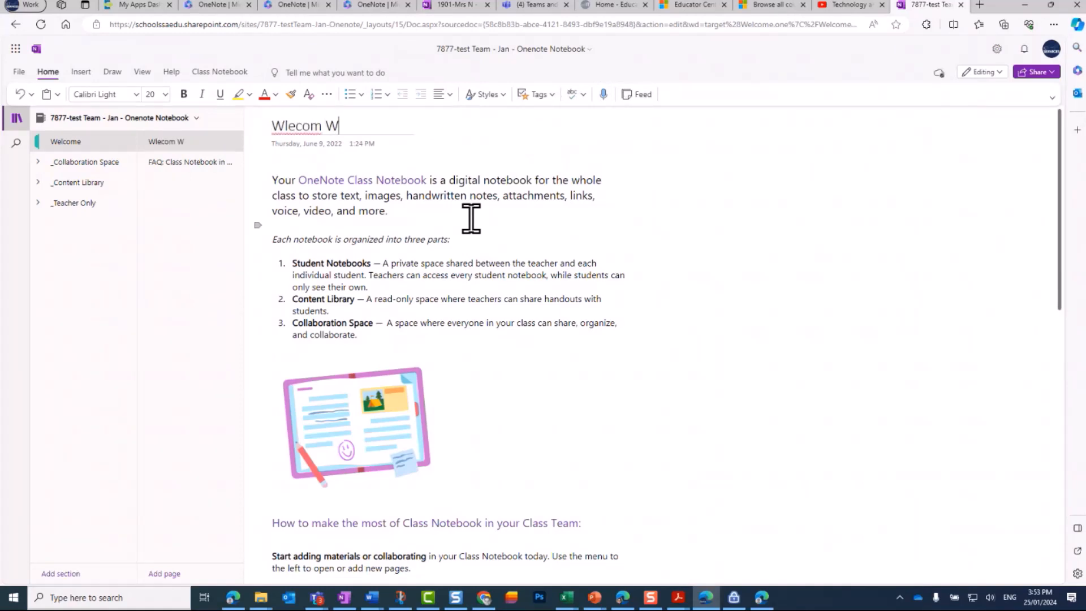
pyautogui.write('B%')
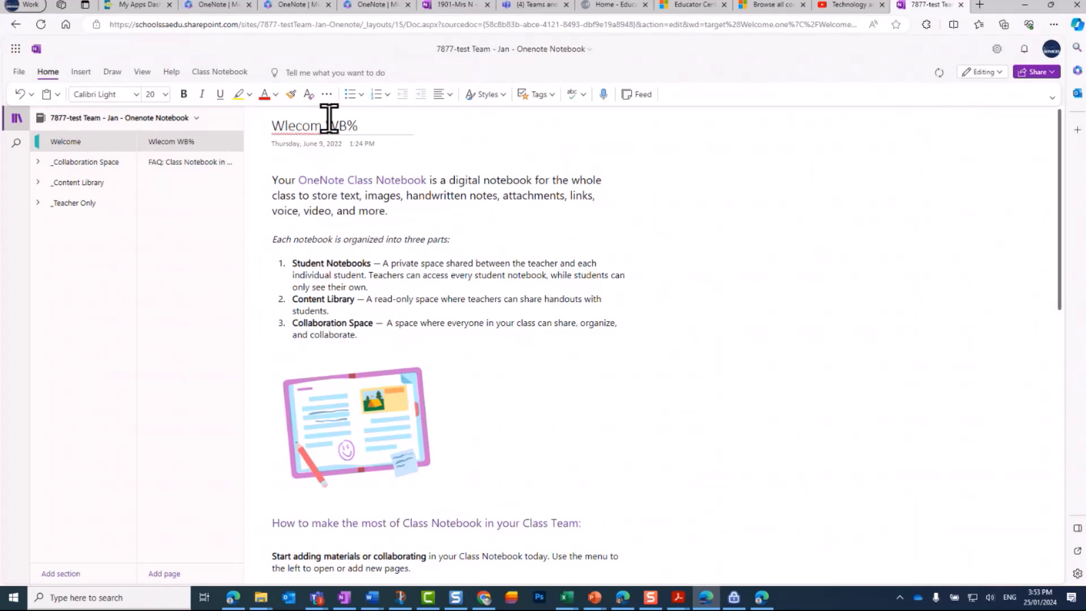
pyautogui.rightClick(308, 126)
pyautogui.click(280, 148)
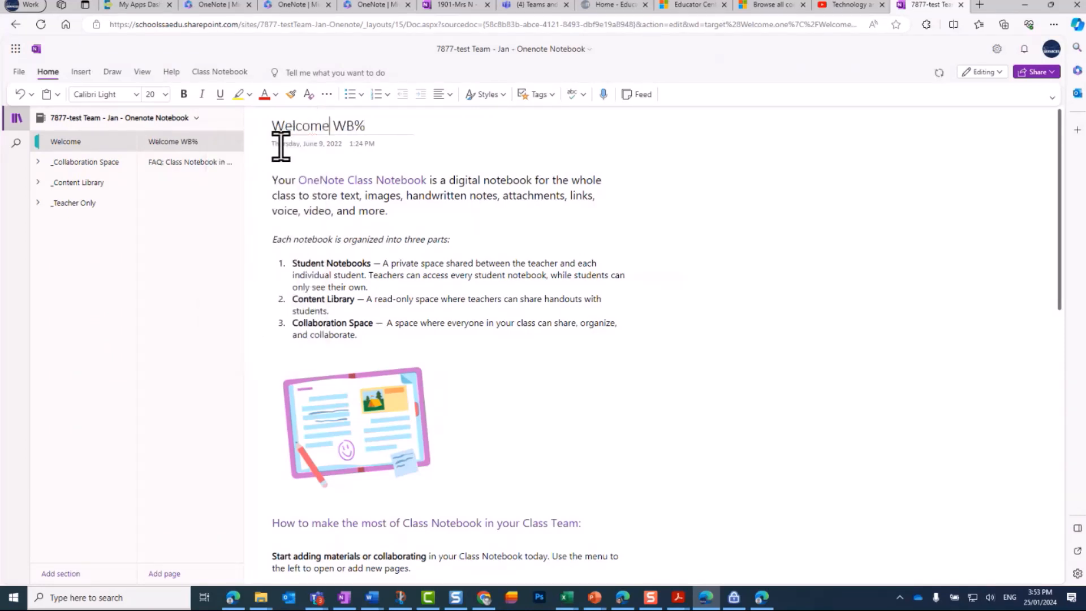
pyautogui.moveTo(376, 127); pyautogui.dragTo(396, 125)
pyautogui.write('5')
pyautogui.press('BackSpace')
pyautogui.press('BackSpace')
pyautogui.write('5')
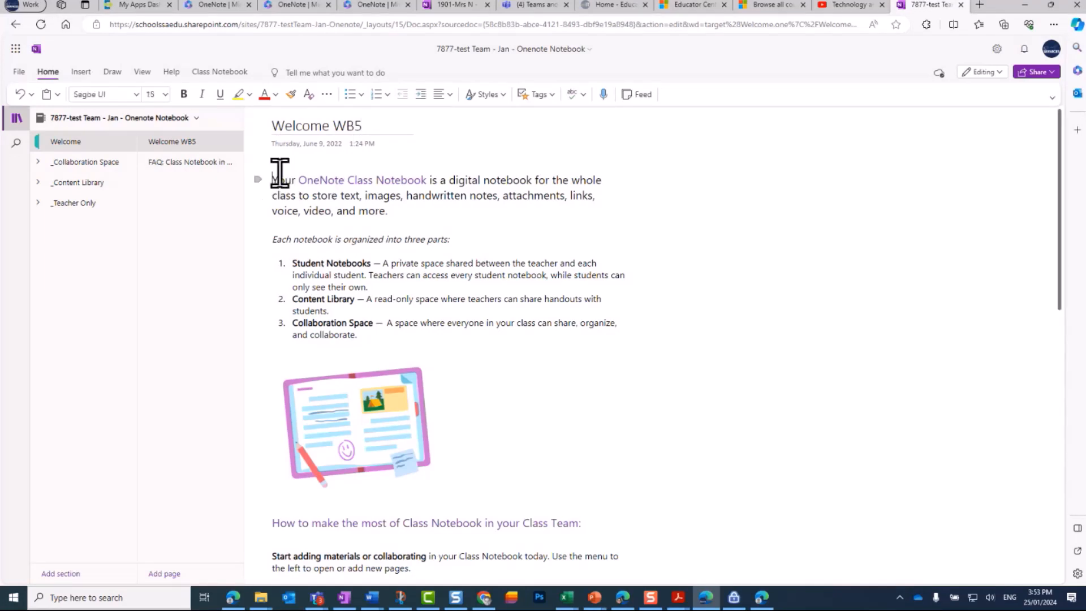
# Delete all the default body text and the picture from the Welcome WB5 page.
pyautogui.click(272, 180)
pyautogui.moveTo(271, 180); pyautogui.dragTo(584, 582)
pyautogui.click(532, 504)
pyautogui.tripleClick(531, 505)
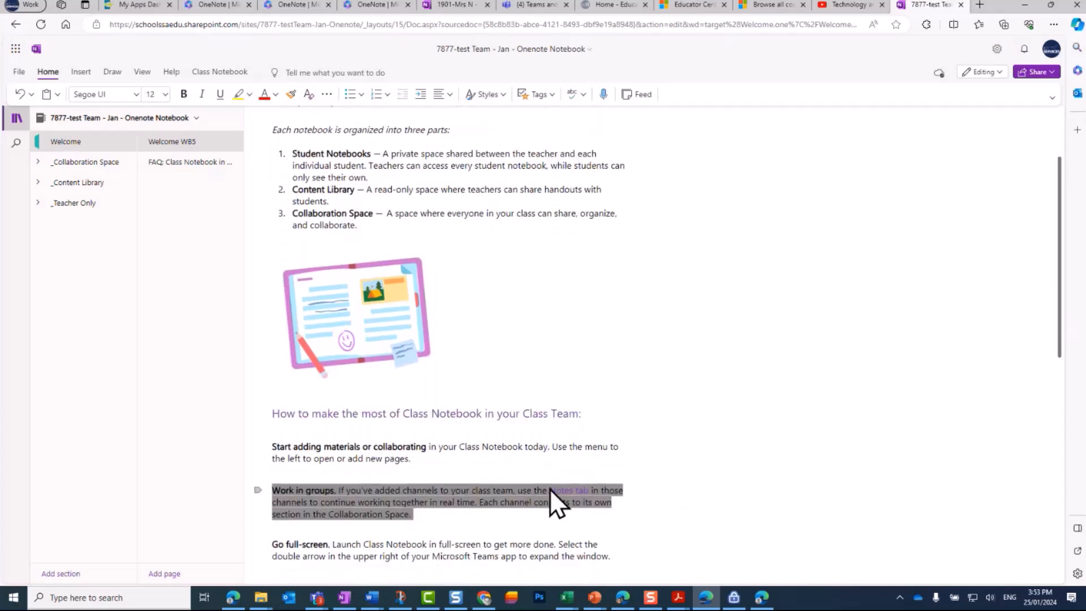
pyautogui.click(610, 480)
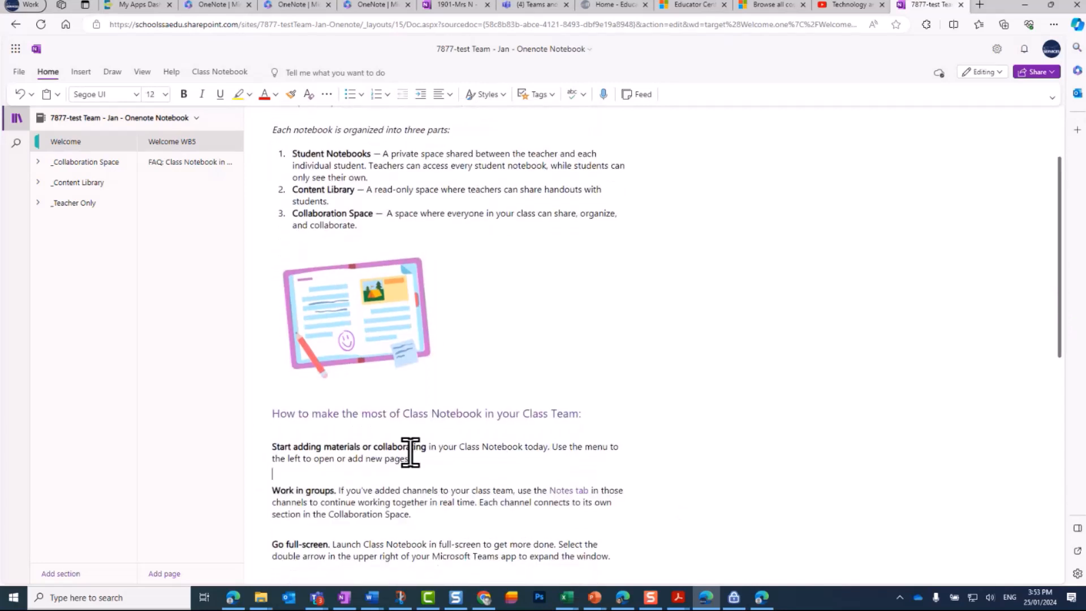
pyautogui.moveTo(411, 452); pyautogui.dragTo(652, 239)
pyautogui.press('Delete')
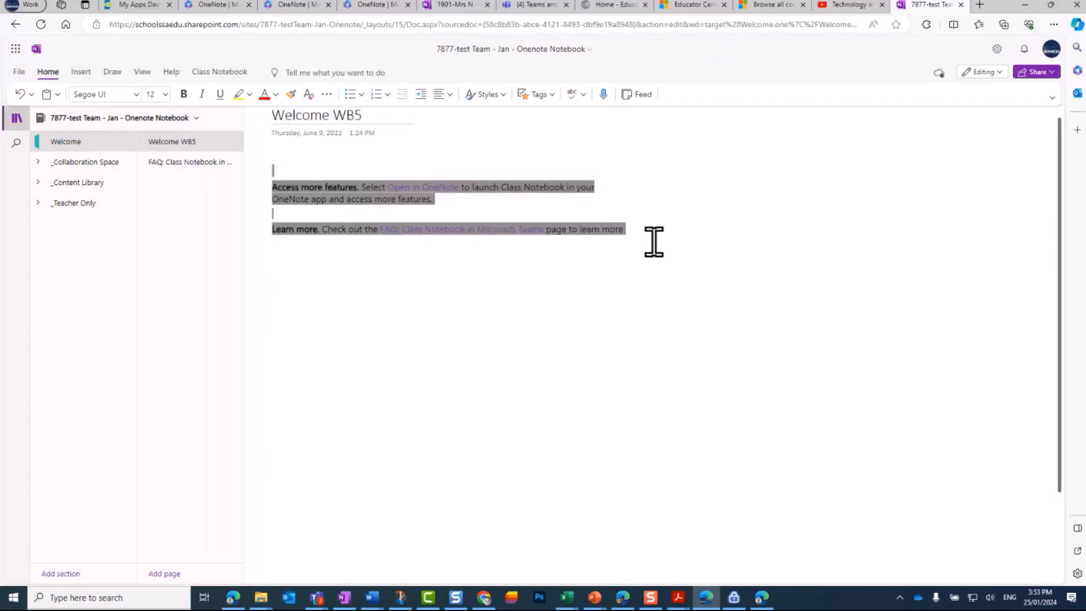
pyautogui.press('Delete')
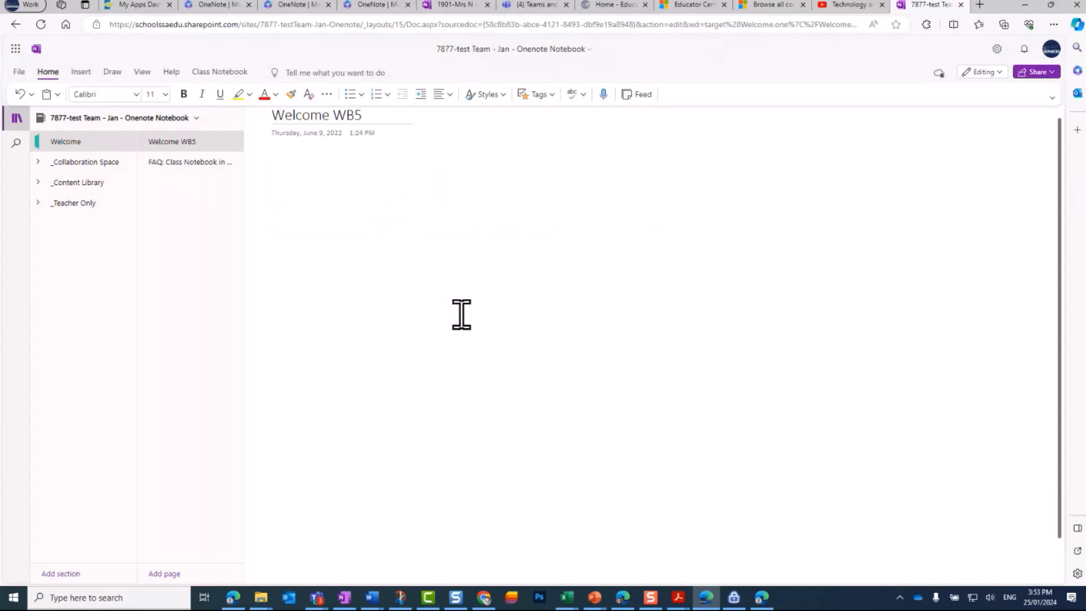
# Enter "Welcome to 2024!! We are in for some interesting learning!" on the page, and open the FAQ: Class Notebook in Microsoft Teams page.
pyautogui.write('Welcome to 2024!!  We are in for some i')
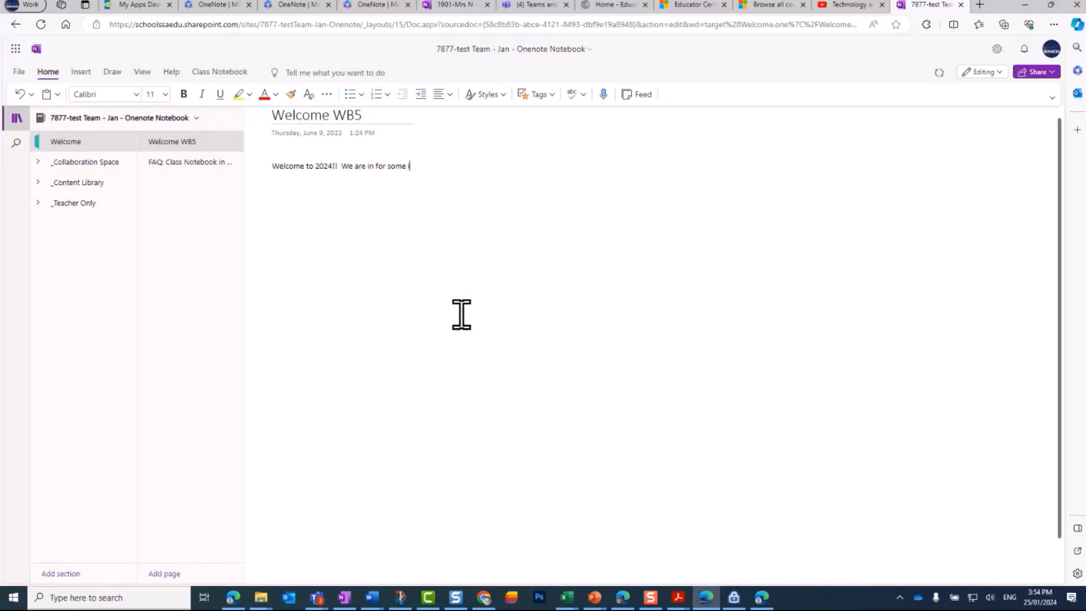
pyautogui.write('nteresting learning!')
pyautogui.click(577, 254)
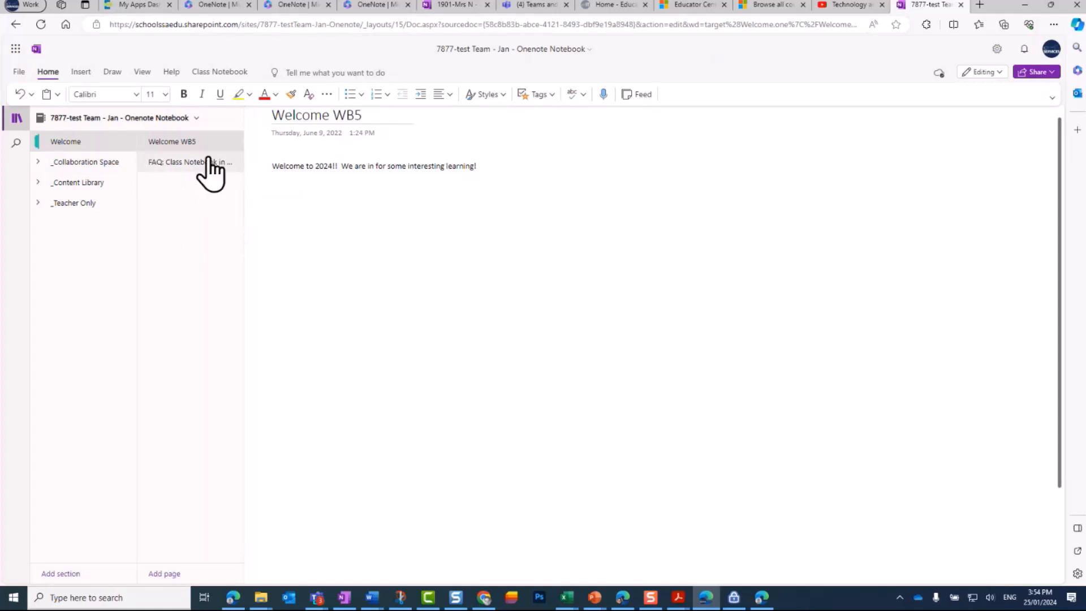
pyautogui.click(197, 163)
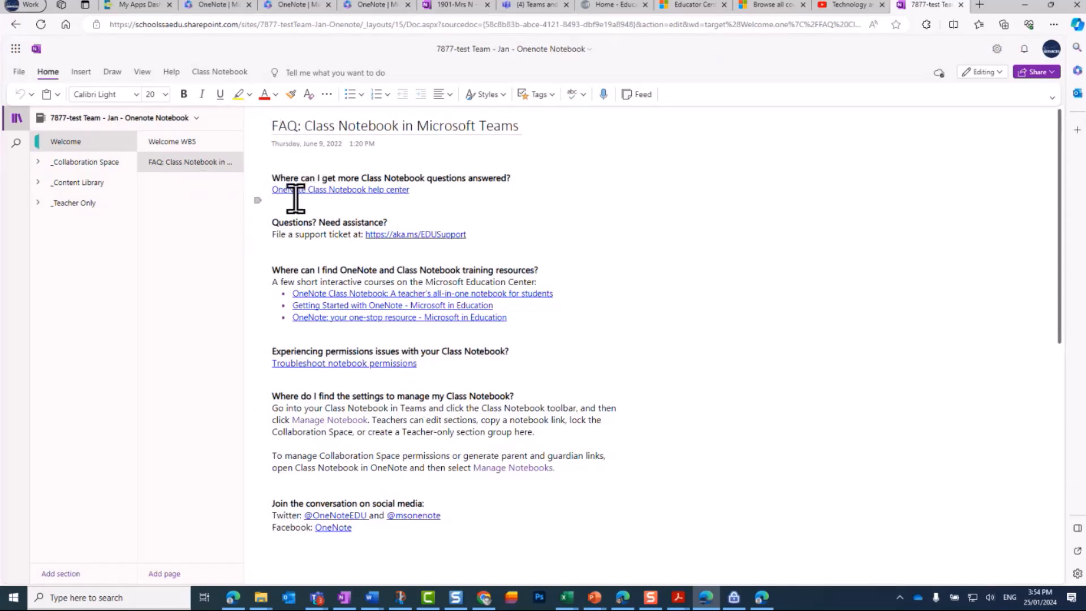
# Permanently delete the FAQ: Class Notebook in Microsoft Teams page from the Welcome section.
pyautogui.rightClick(160, 164)
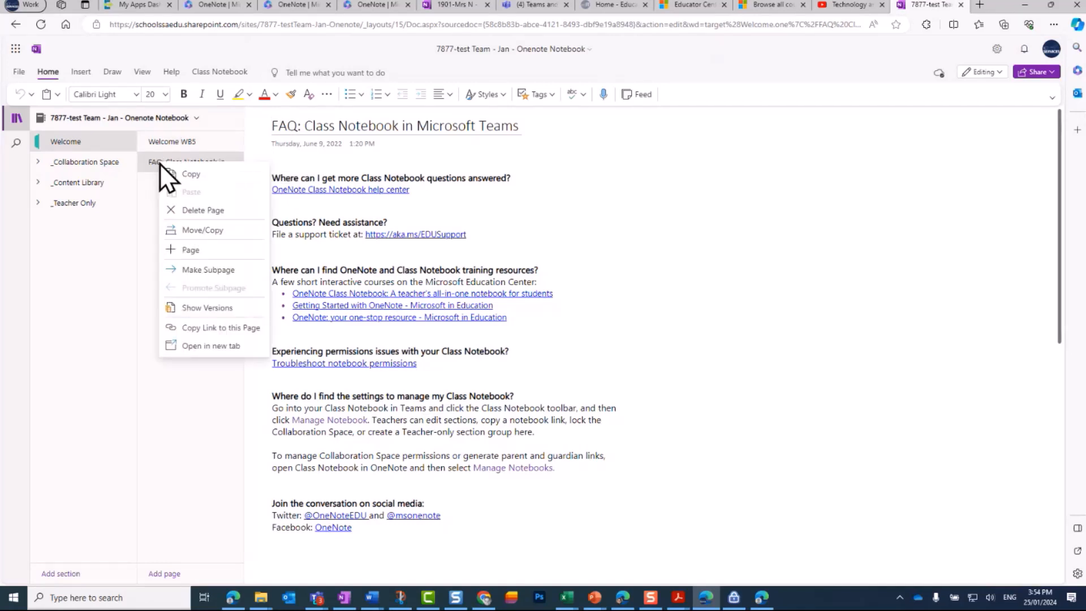
pyautogui.click(212, 214)
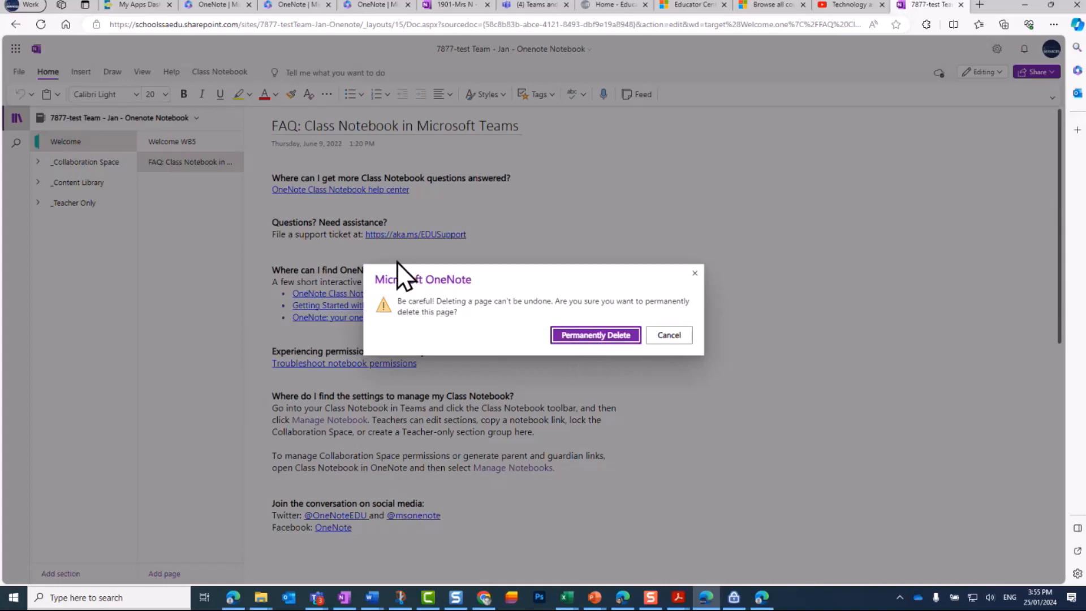
pyautogui.click(604, 338)
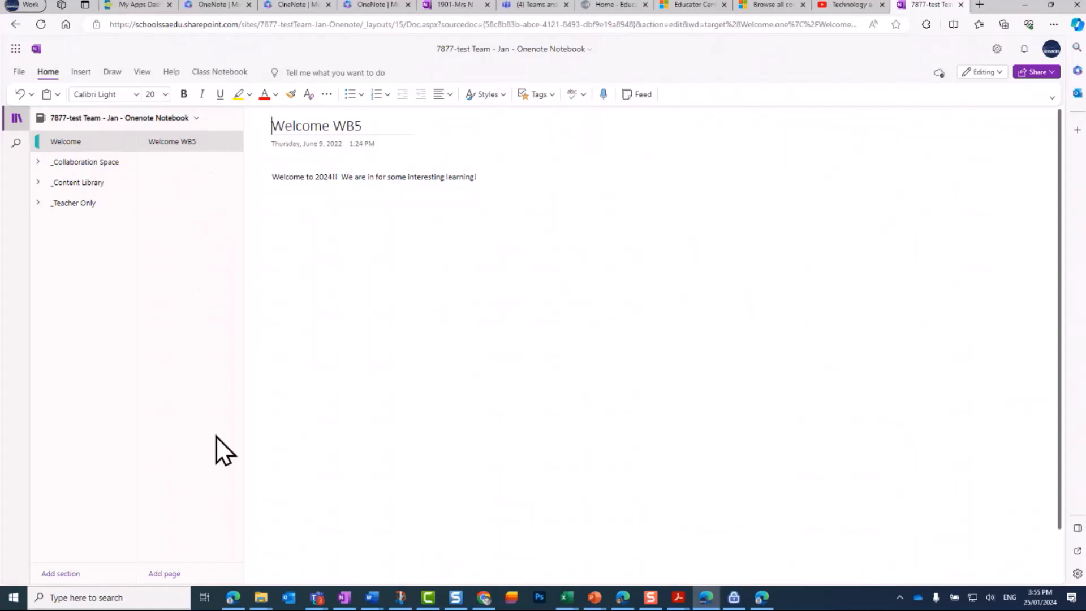
# Add a new page titled "Class norms" to the Welcome section.
pyautogui.click(164, 574)
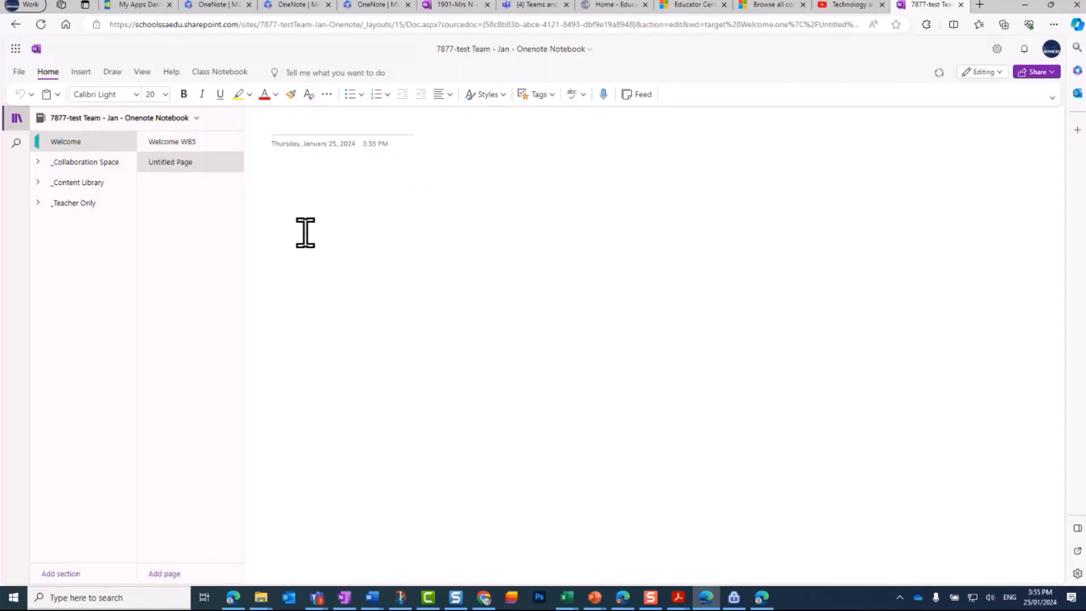
pyautogui.write('Class norms')
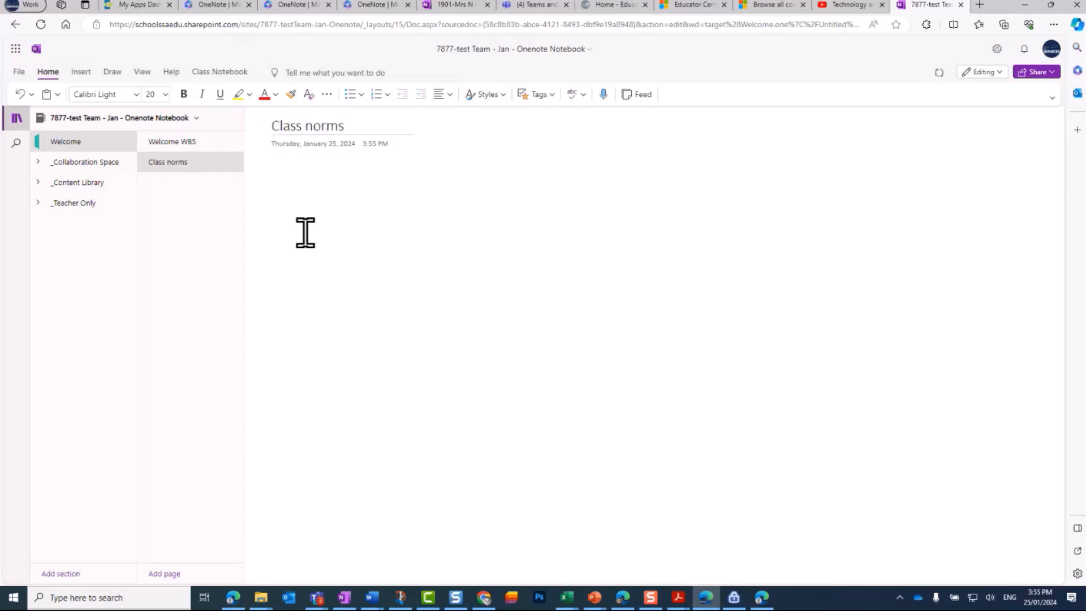
pyautogui.press('Return')
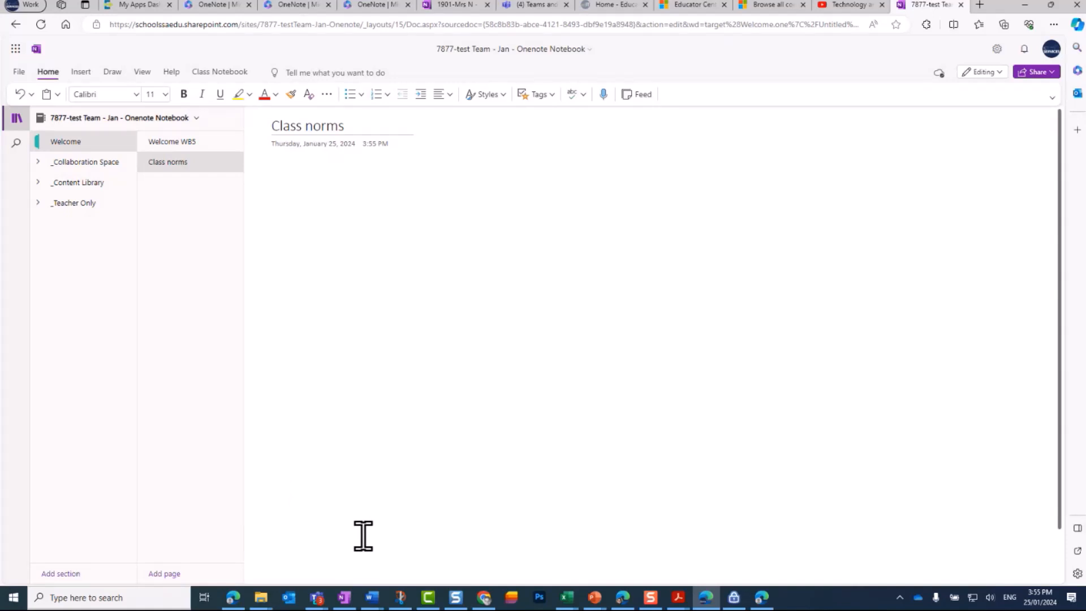
pyautogui.click(346, 601)
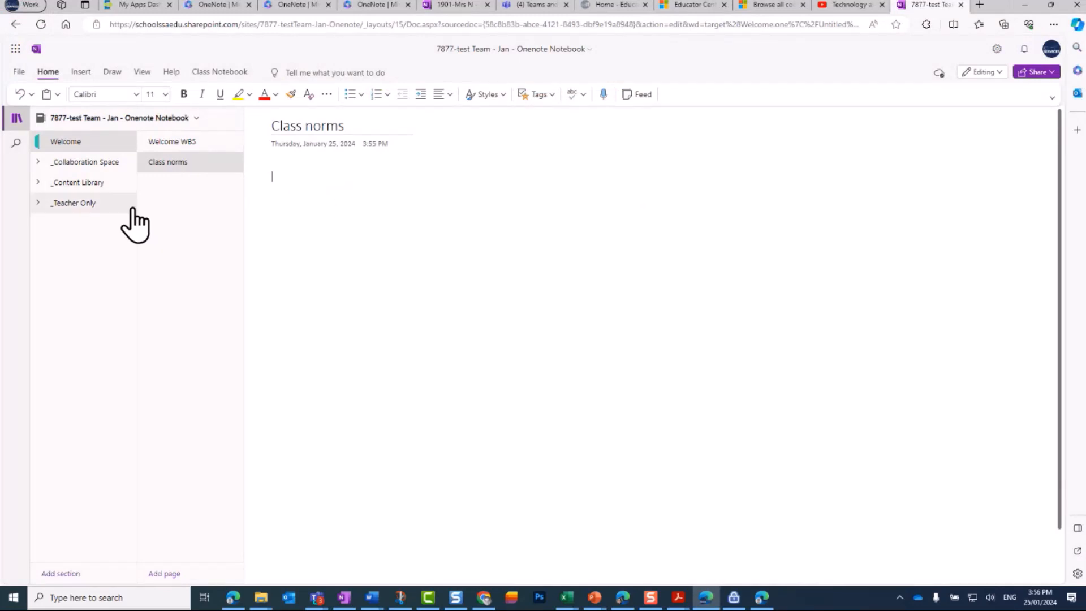
# Add a section named "Term 1 - getting to know you" to the Content Library.
pyautogui.click(76, 183)
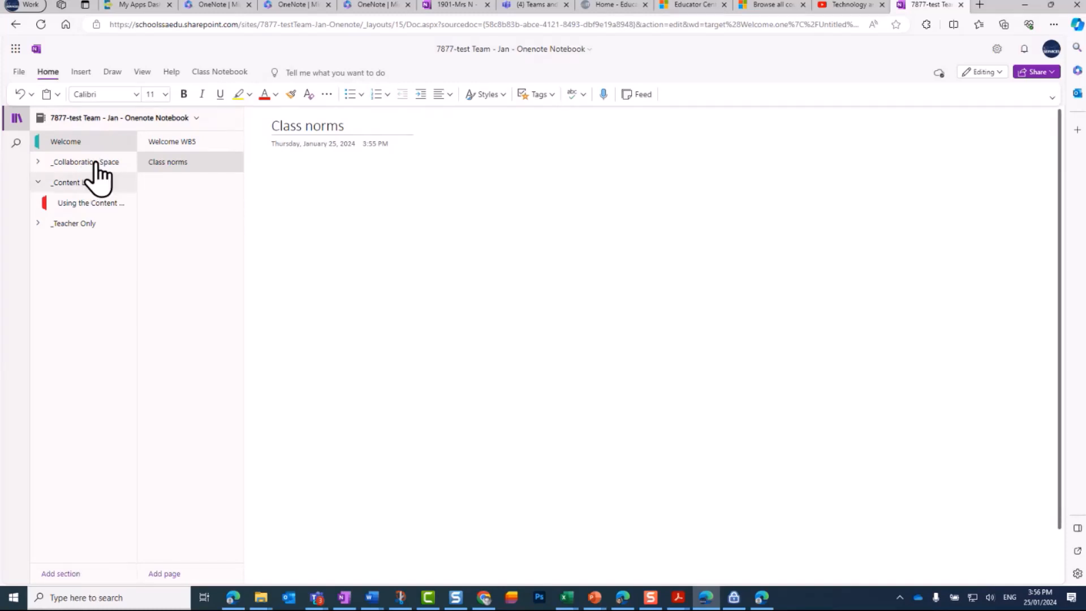
pyautogui.click(69, 202)
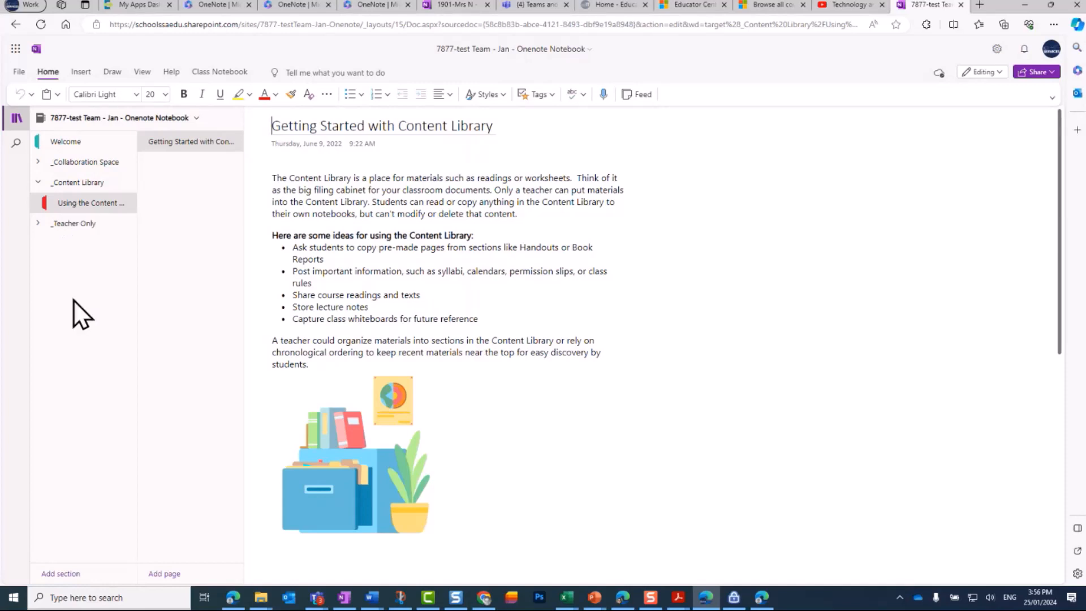
pyautogui.click(57, 574)
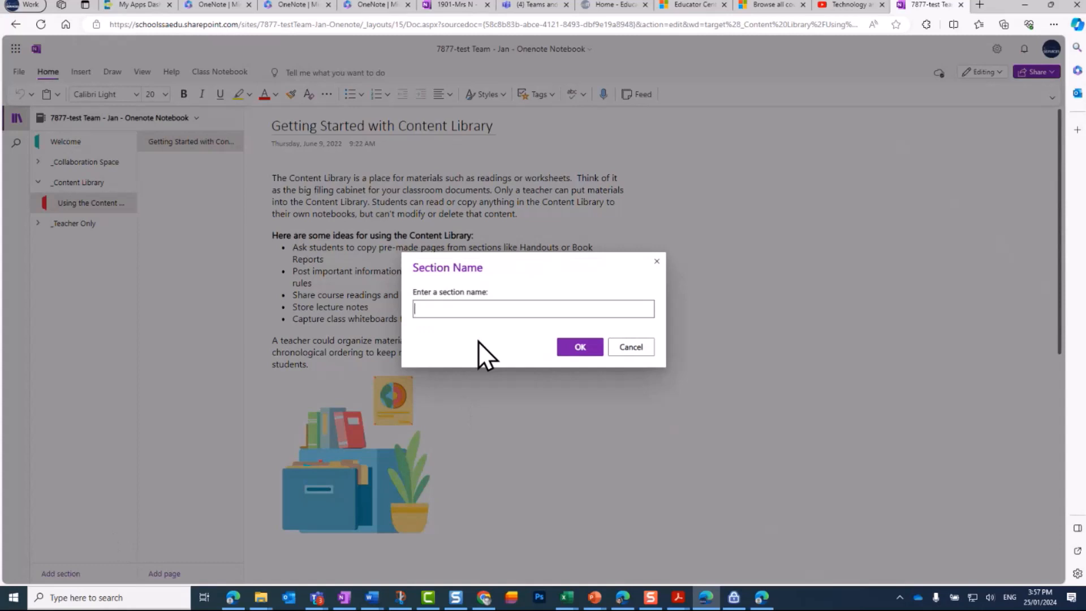
pyautogui.write('Ter')
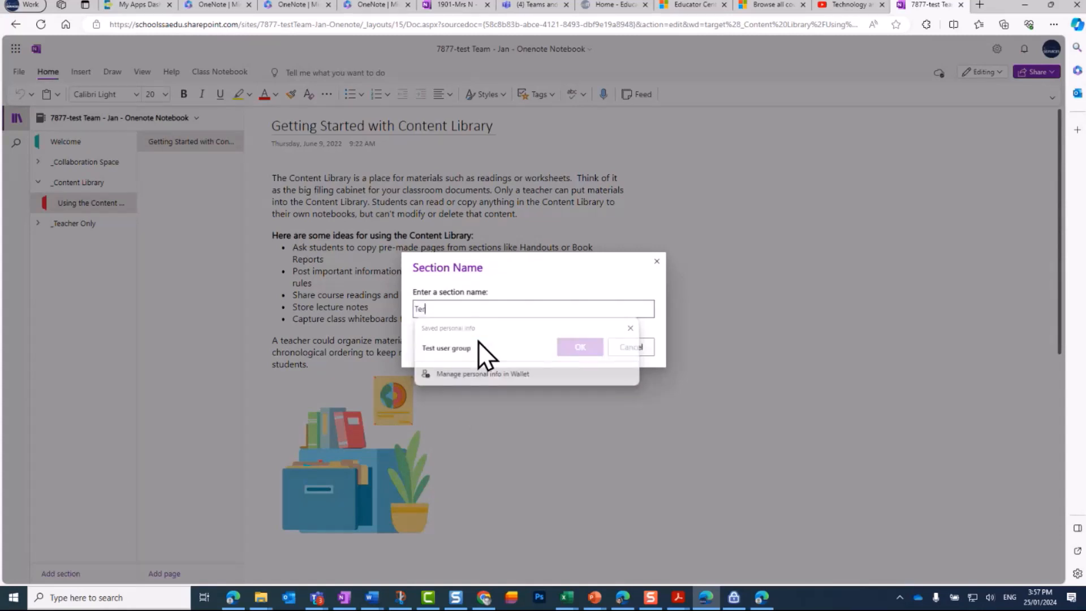
pyautogui.write('m 1 - getting t')
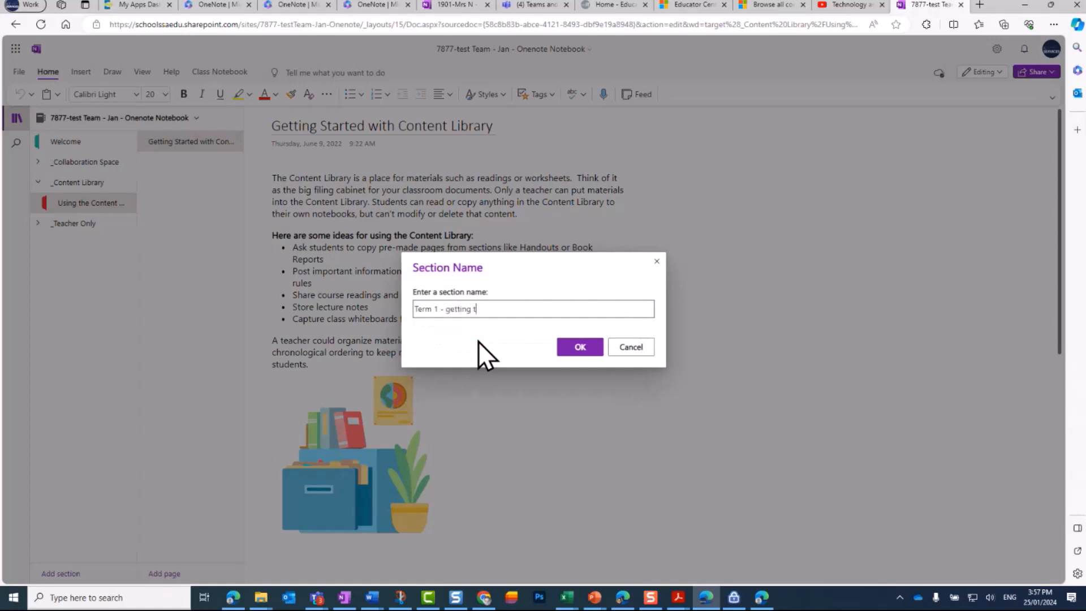
pyautogui.write('o know you')
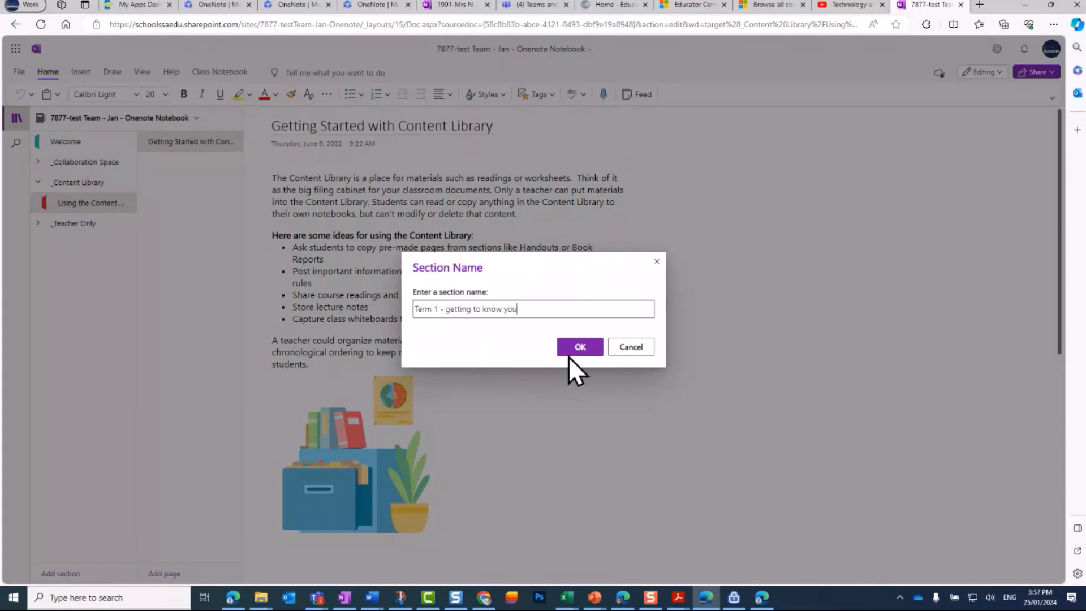
pyautogui.click(583, 345)
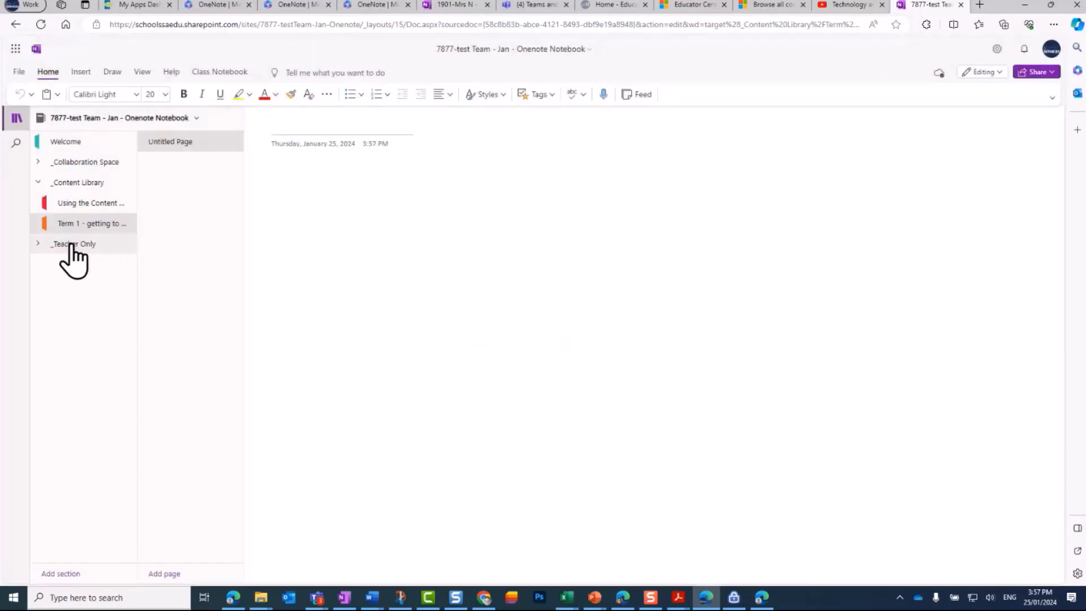
# Permanently delete the default "Using the Content ..." section from the Content Library.
pyautogui.click(83, 204)
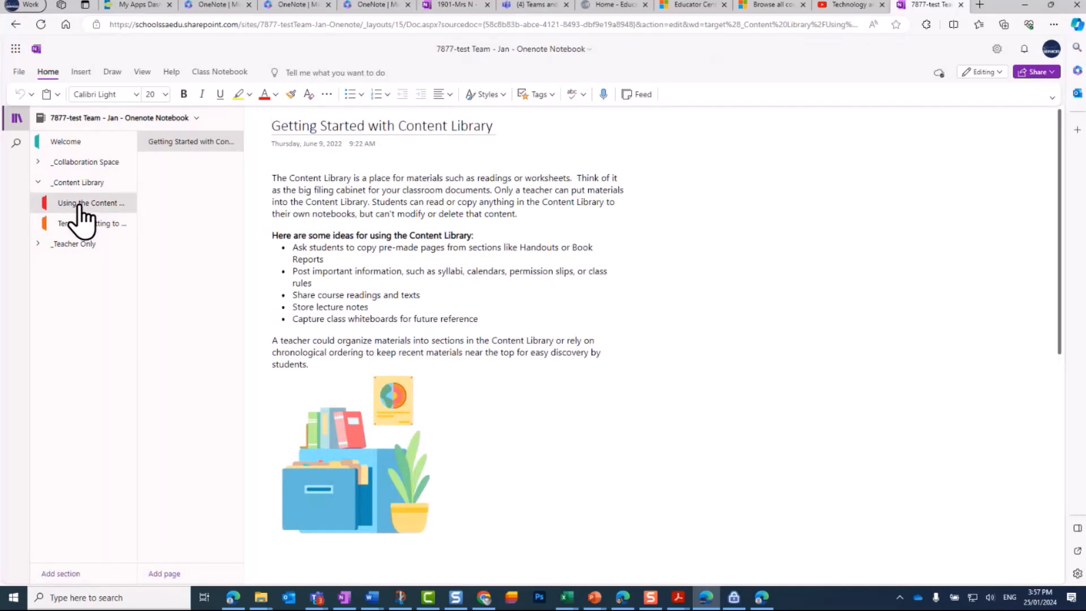
pyautogui.rightClick(79, 205)
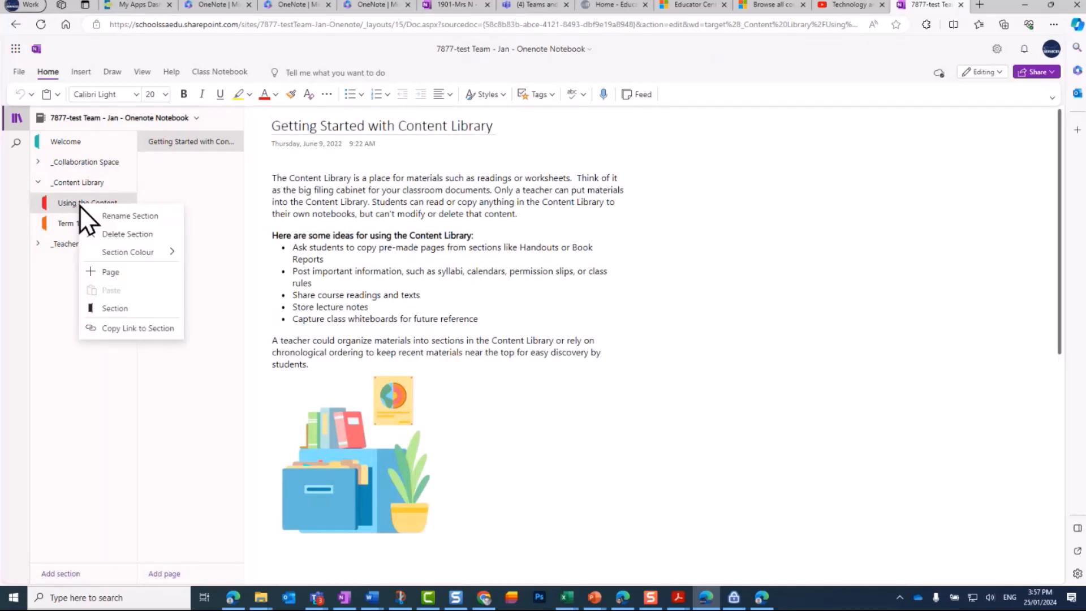
pyautogui.click(117, 237)
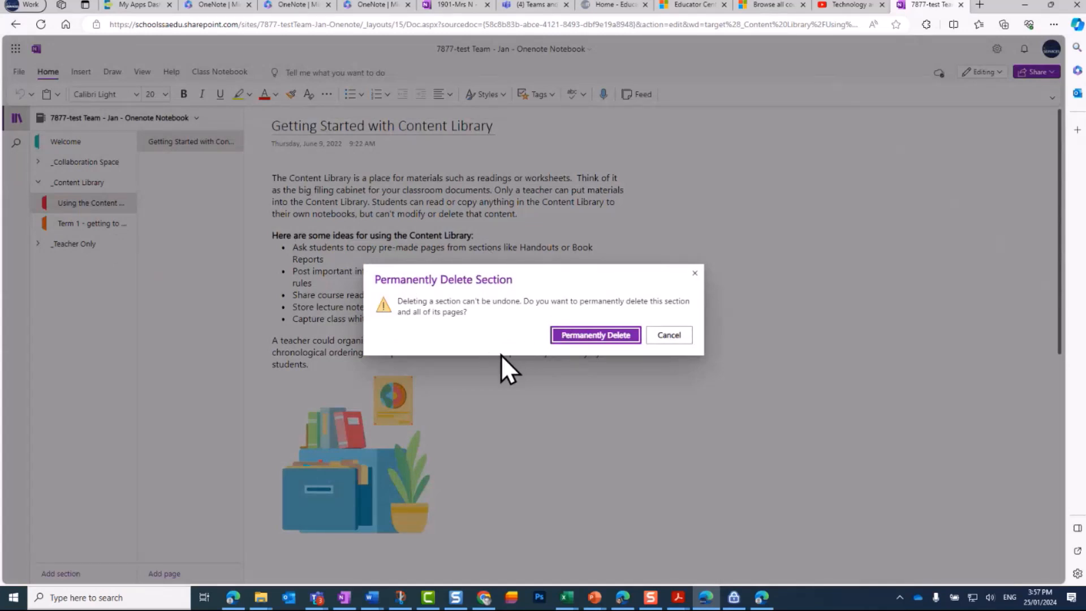
pyautogui.click(575, 338)
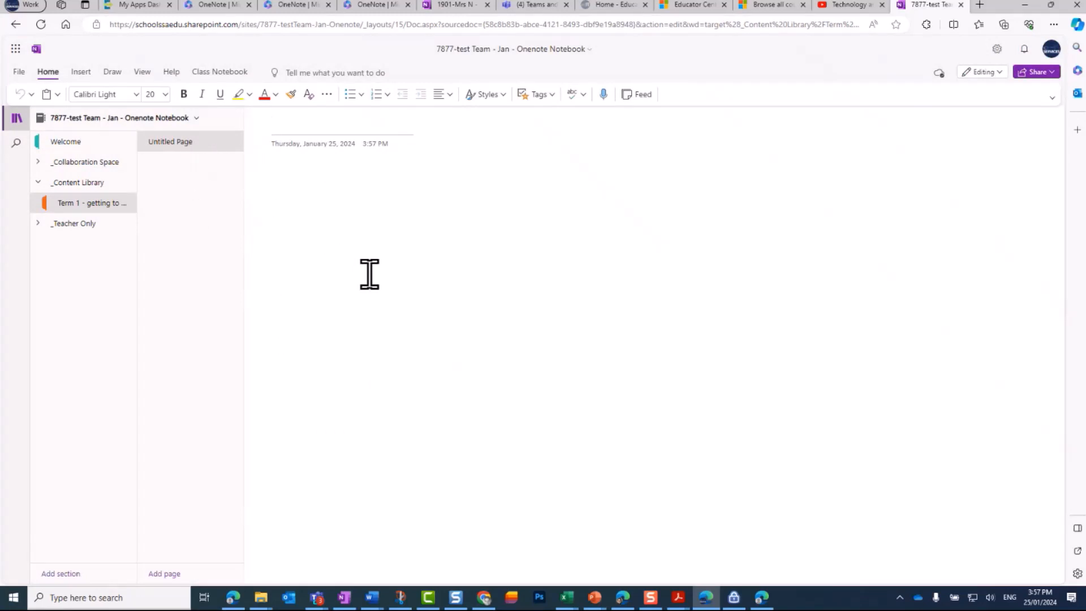
# Title the untitled page in the Term 1 section "About You" and add two more blank pages below it.
pyautogui.write('About You')
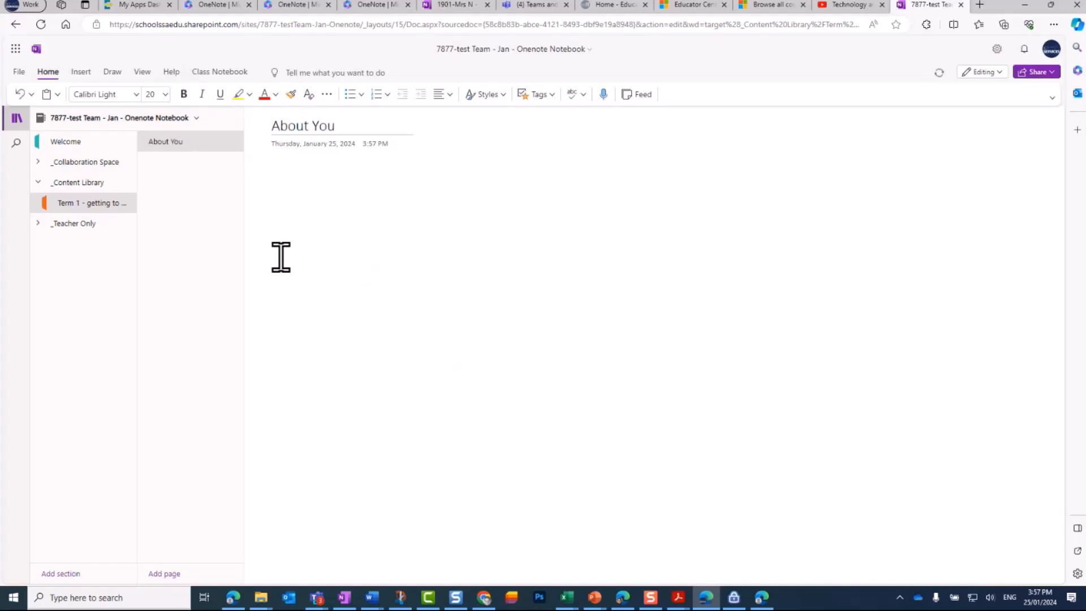
pyautogui.click(325, 218)
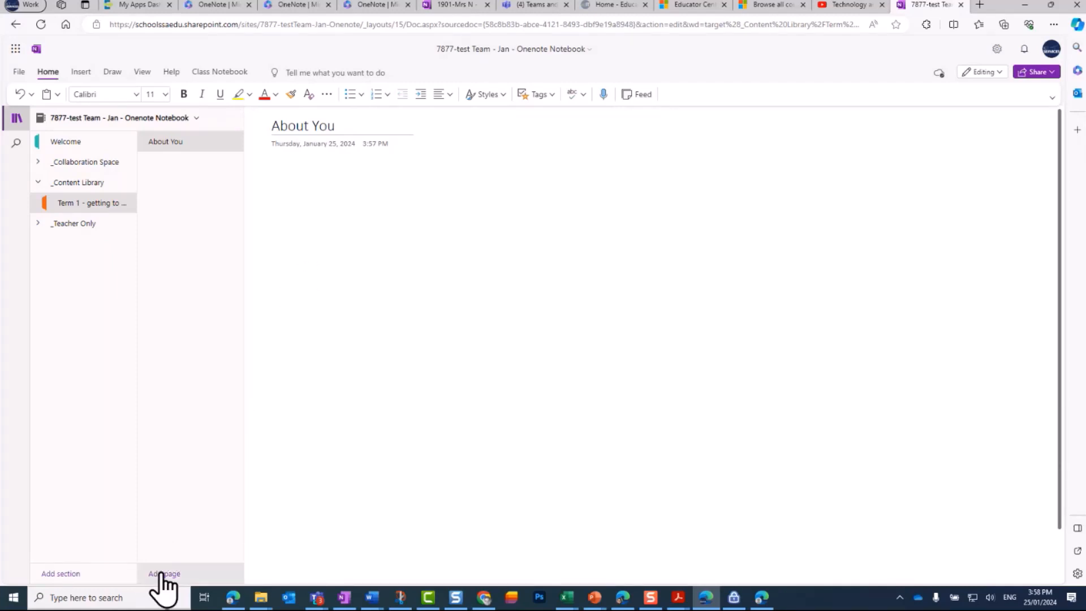
pyautogui.click(168, 575)
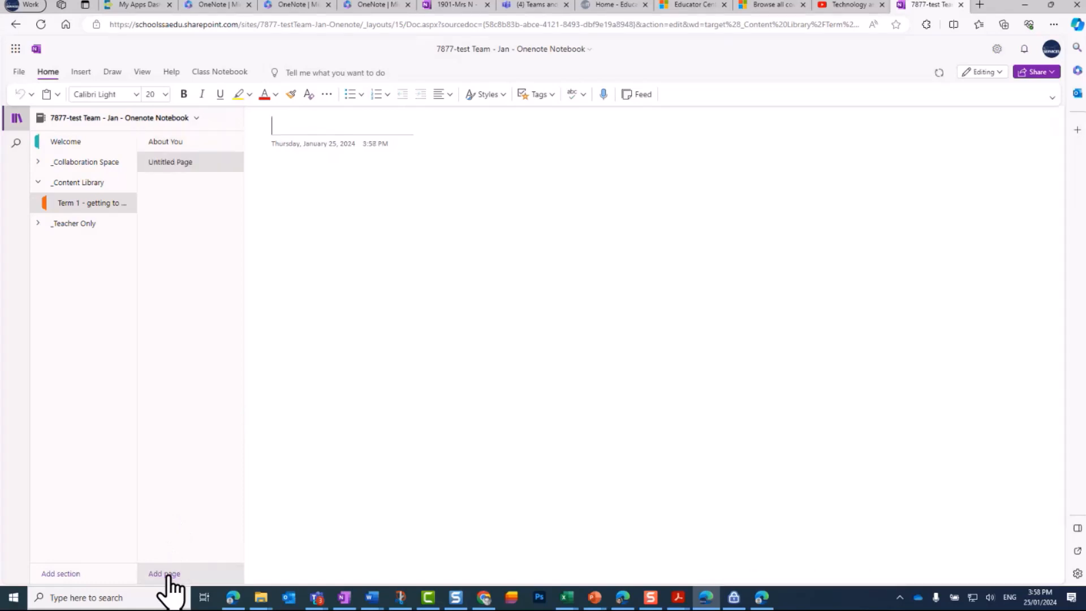
pyautogui.click(167, 577)
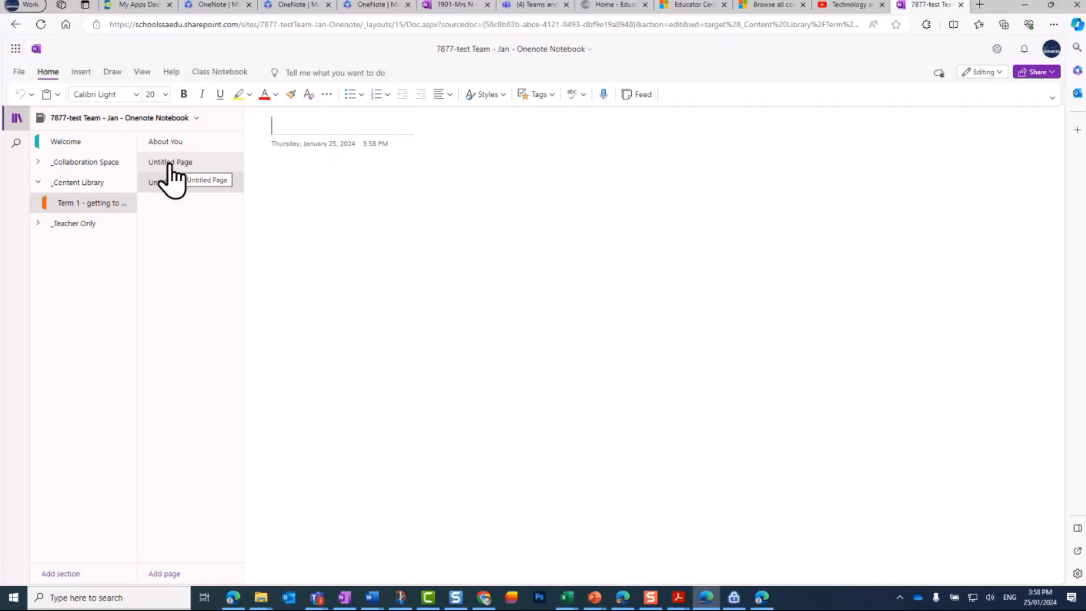
# Make both untitled pages subpages of the About You page.
pyautogui.moveTo(169, 163); pyautogui.dragTo(183, 163)
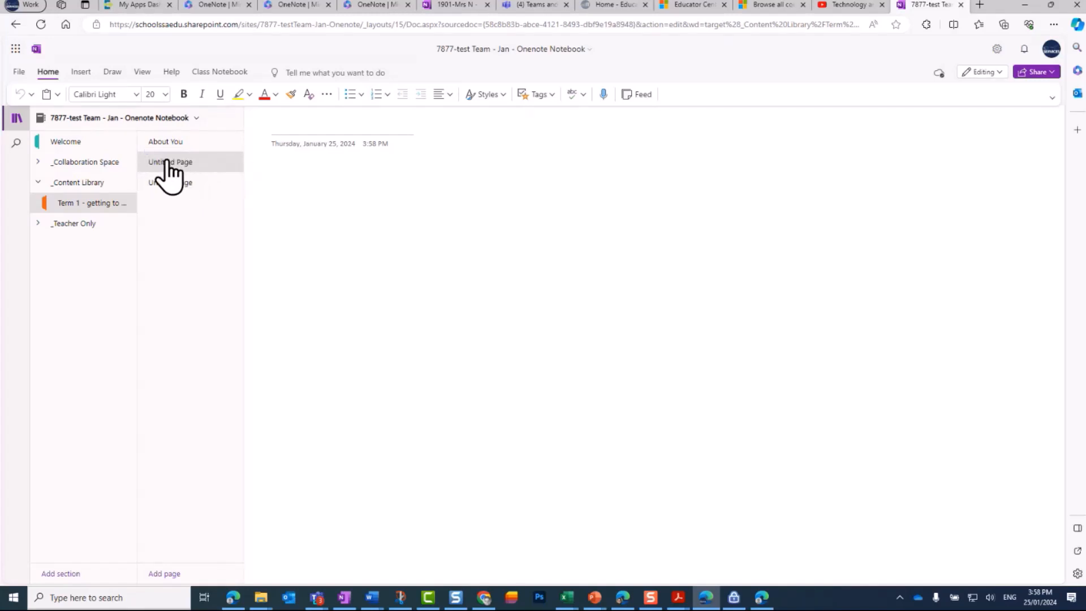
pyautogui.rightClick(168, 162)
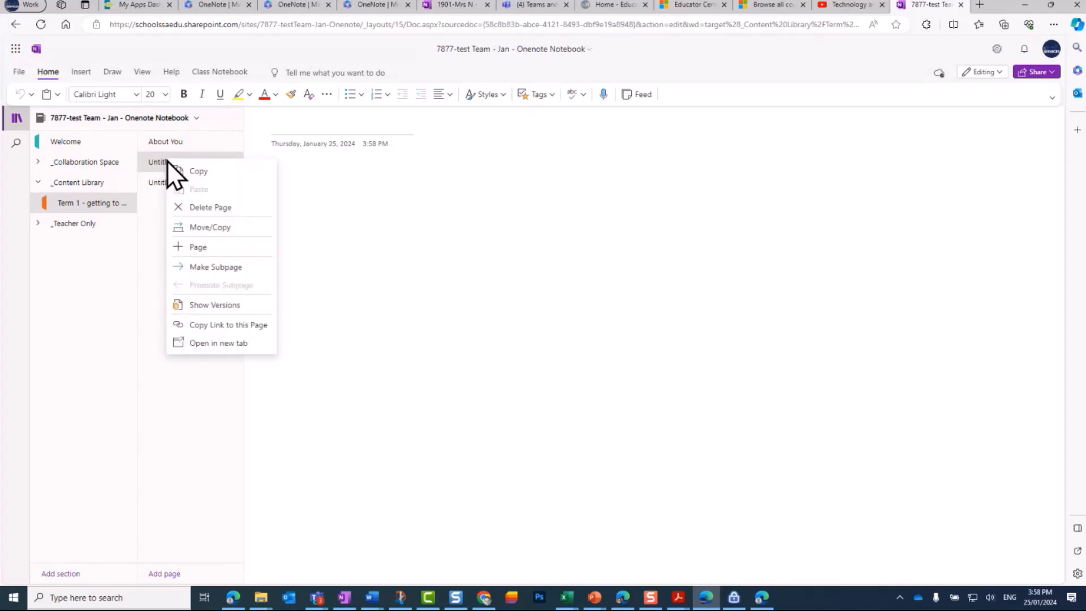
pyautogui.click(196, 268)
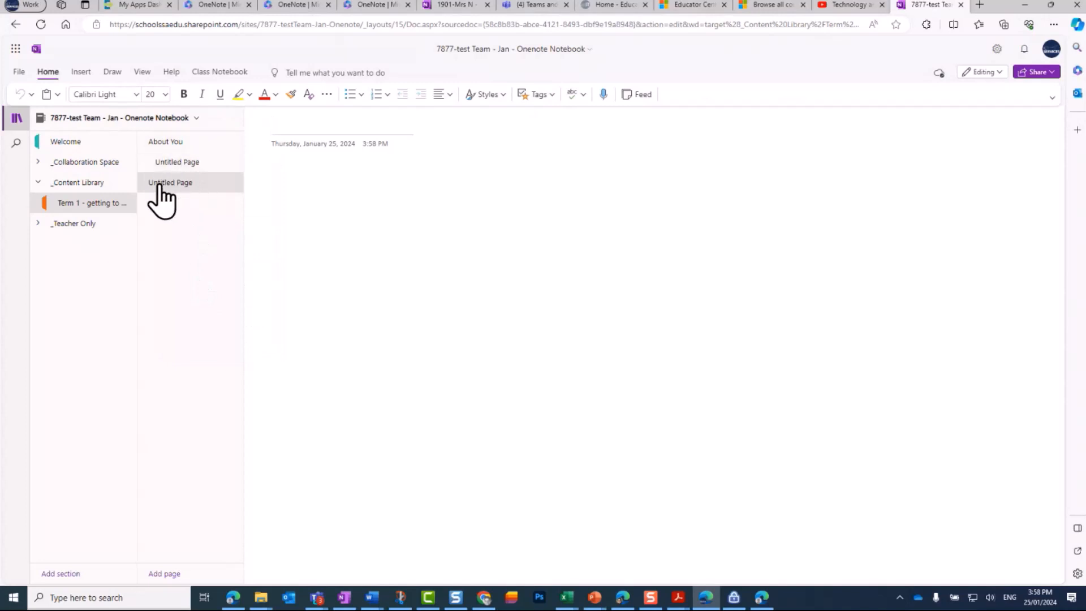
pyautogui.rightClick(159, 185)
pyautogui.click(198, 291)
# Add another page to the Term 1 section and promote it from subpage to a main page.
pyautogui.click(165, 574)
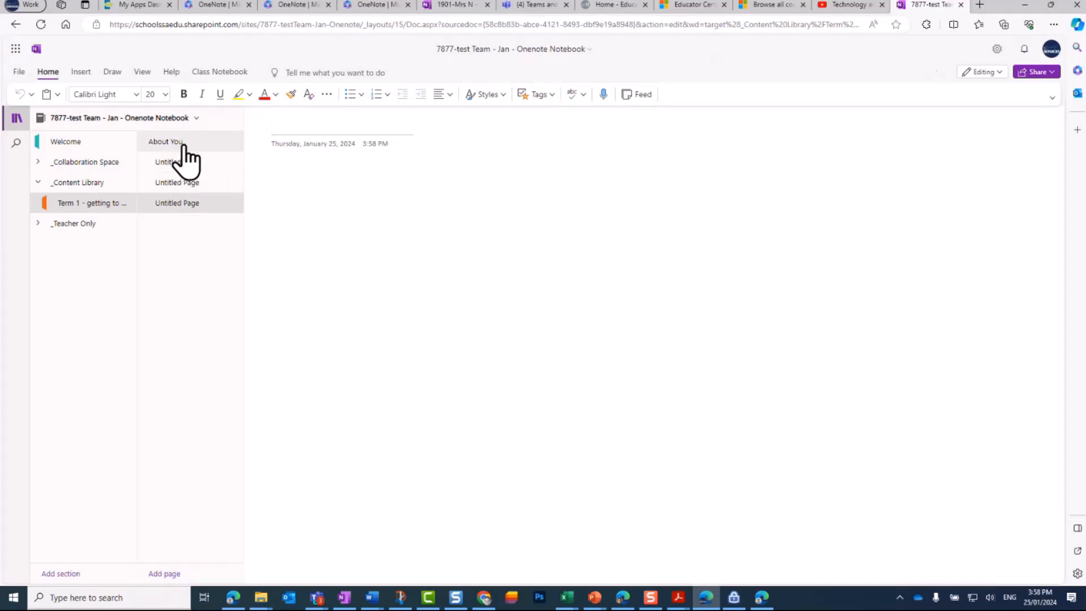
pyautogui.rightClick(169, 203)
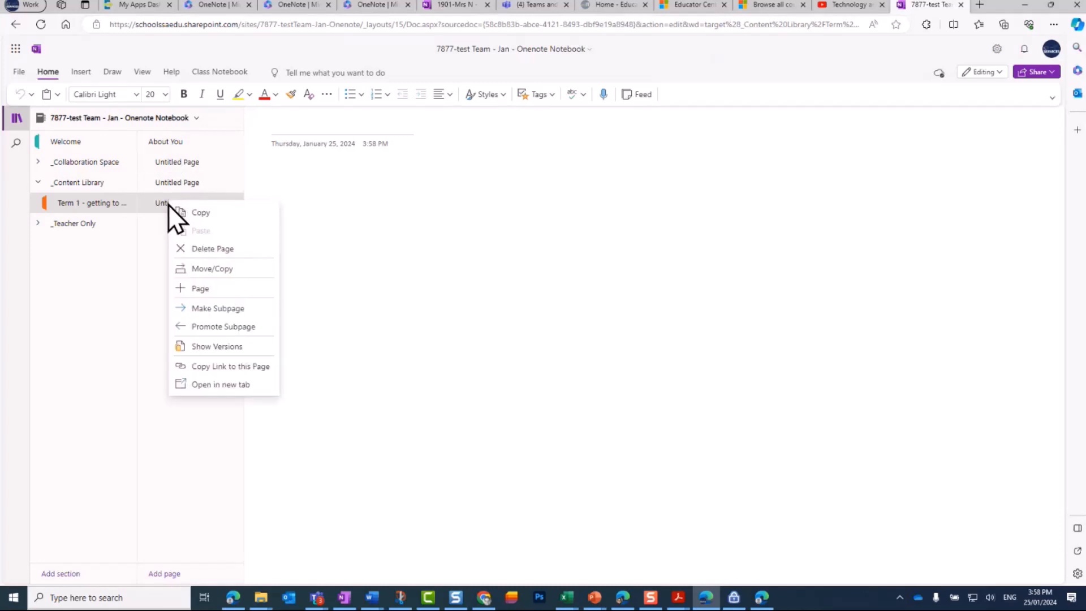
pyautogui.click(213, 327)
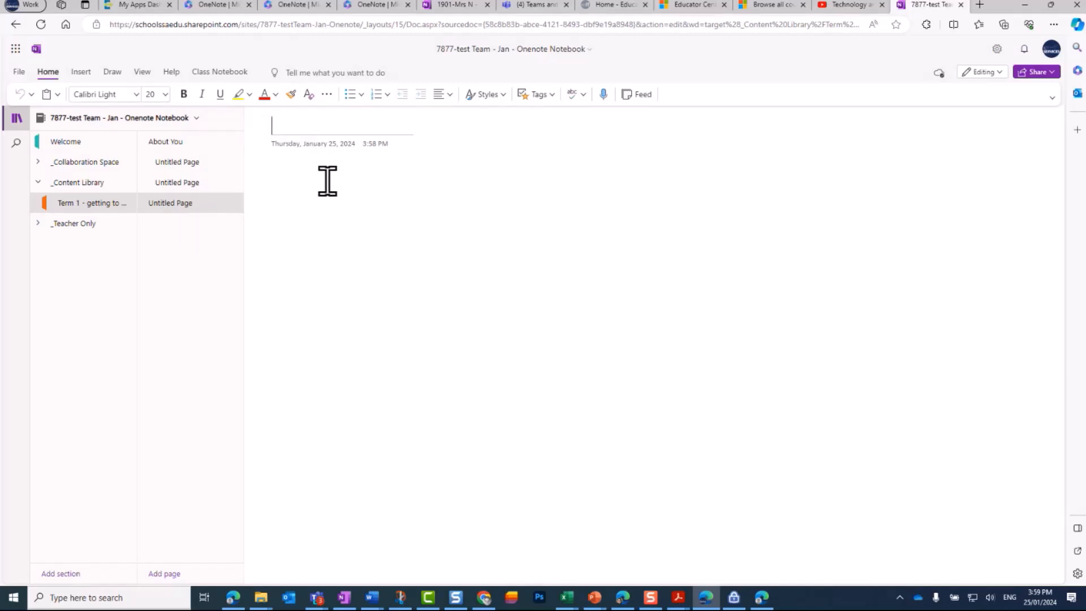
# Title the promoted page "My favourite things", correcting the misspelled word with the suggested spelling.
pyautogui.write('My favurite')
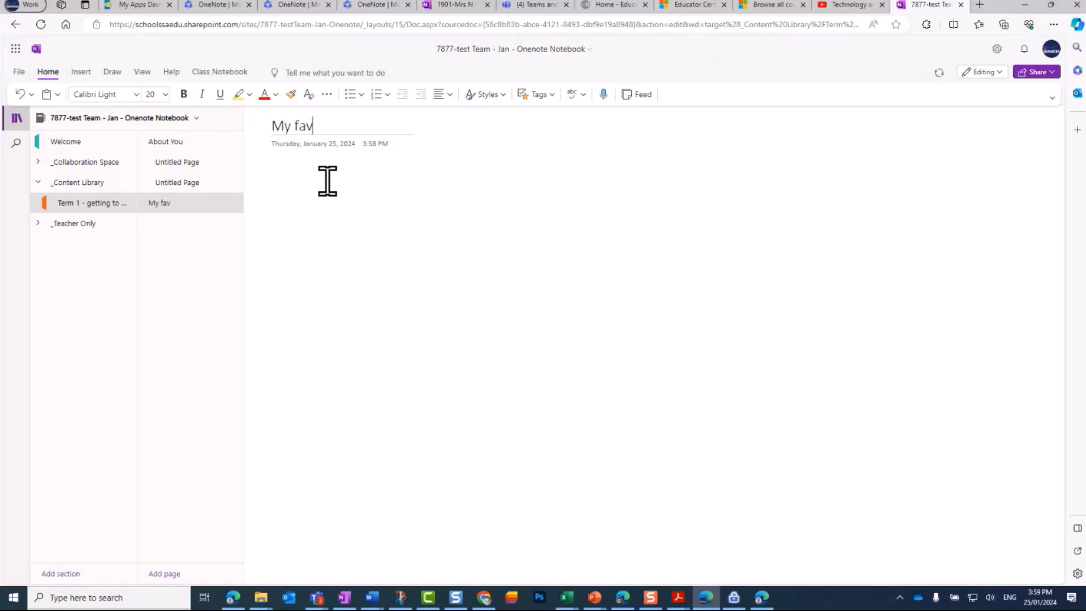
pyautogui.write('ings')
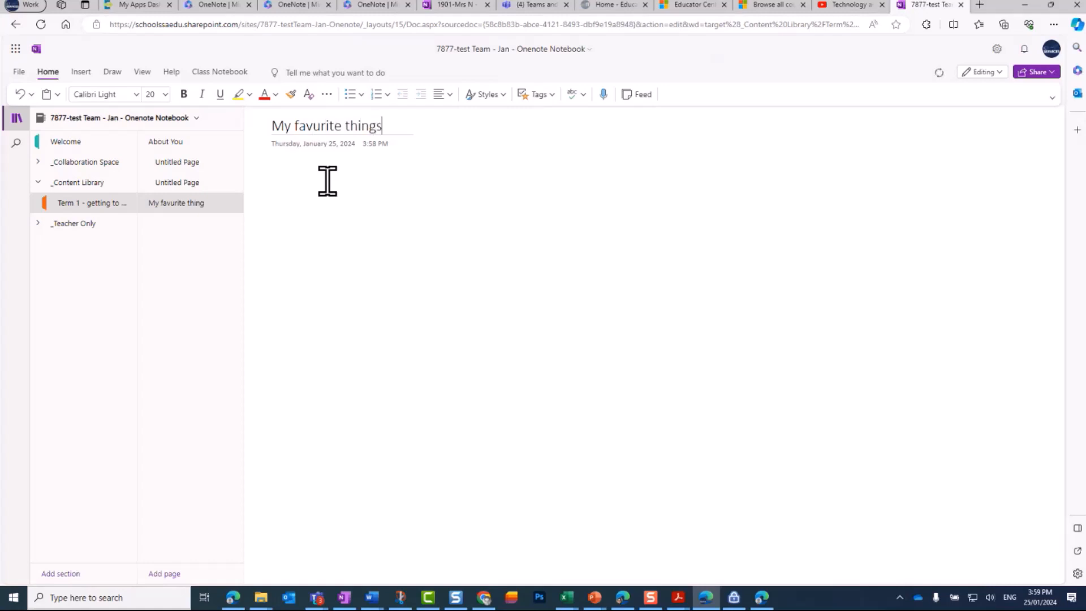
pyautogui.press('Return')
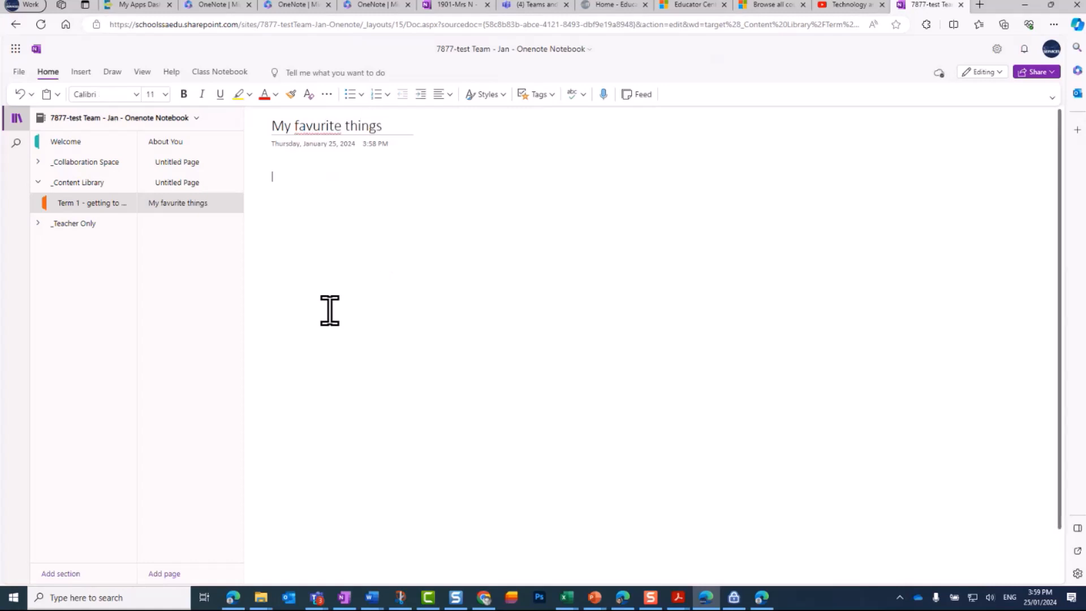
pyautogui.rightClick(311, 135)
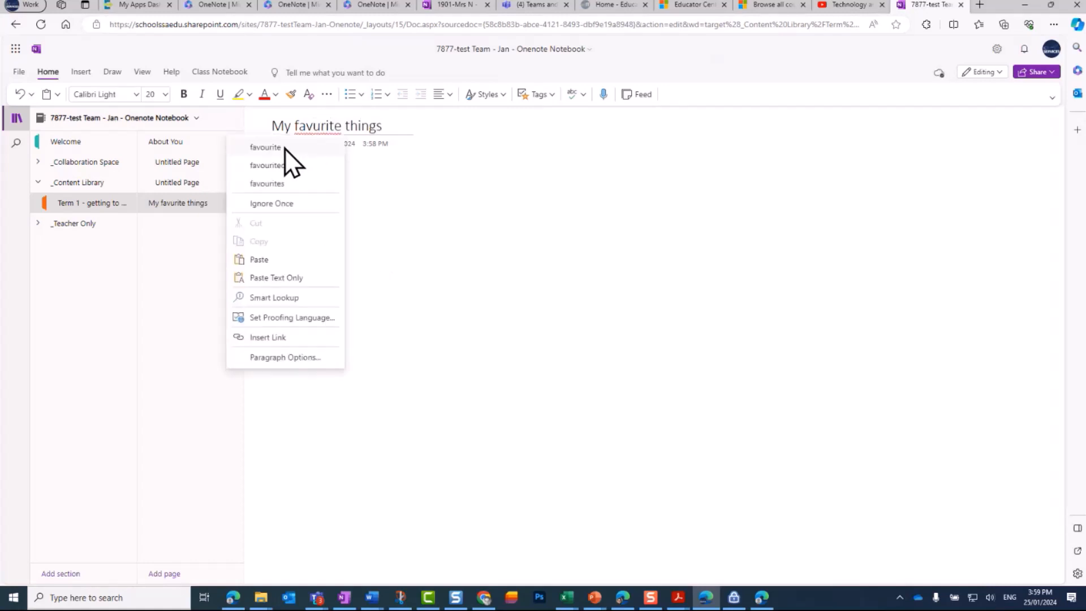
pyautogui.click(266, 148)
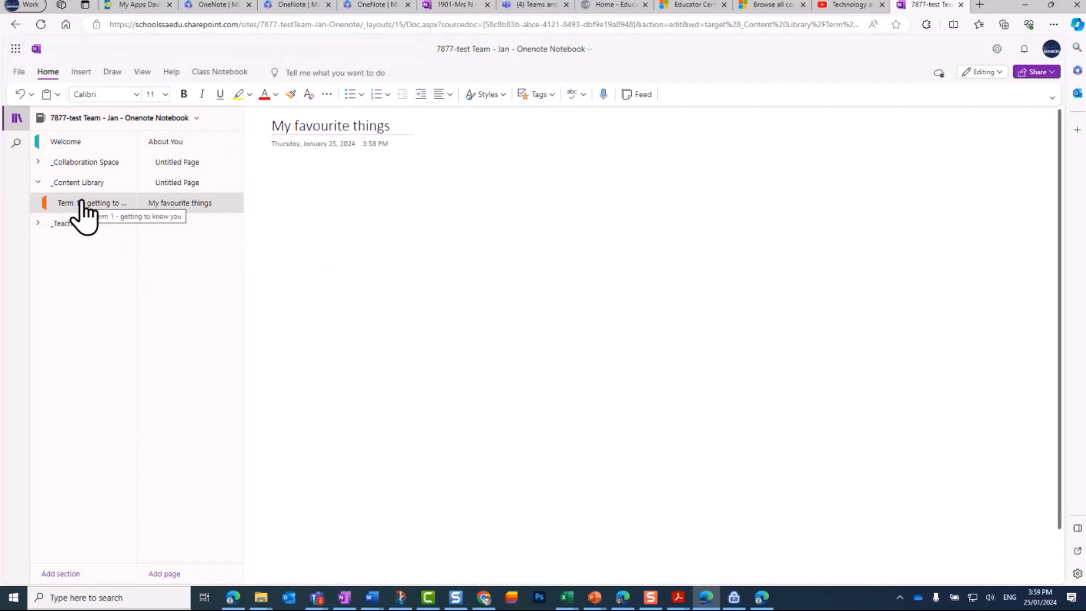
# Change the section colour of the Term 1 - getting to know you section to Apple.
pyautogui.rightClick(56, 210)
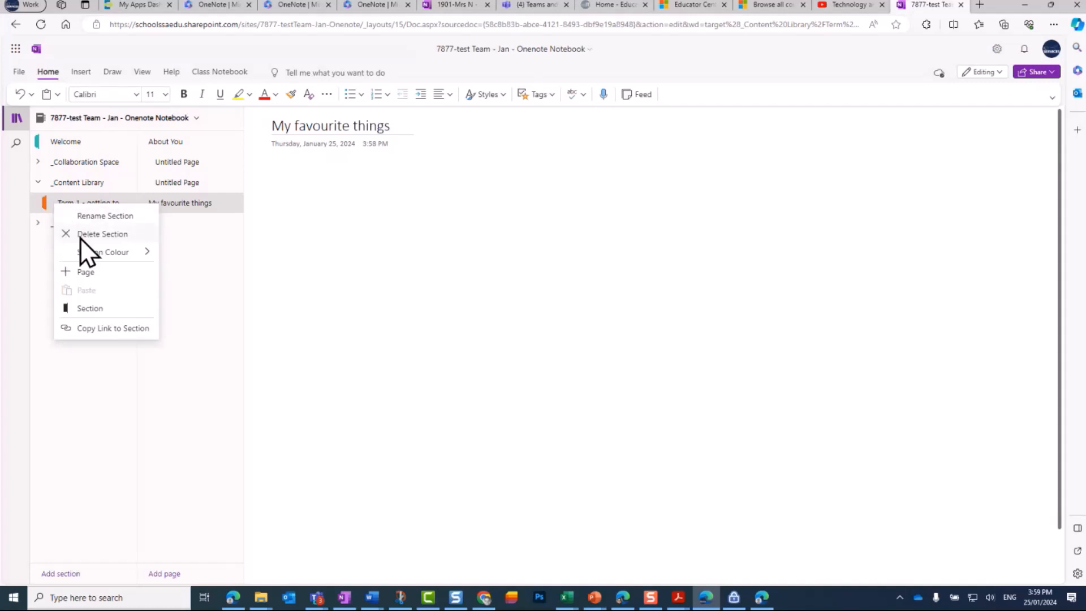
pyautogui.moveTo(90, 253)
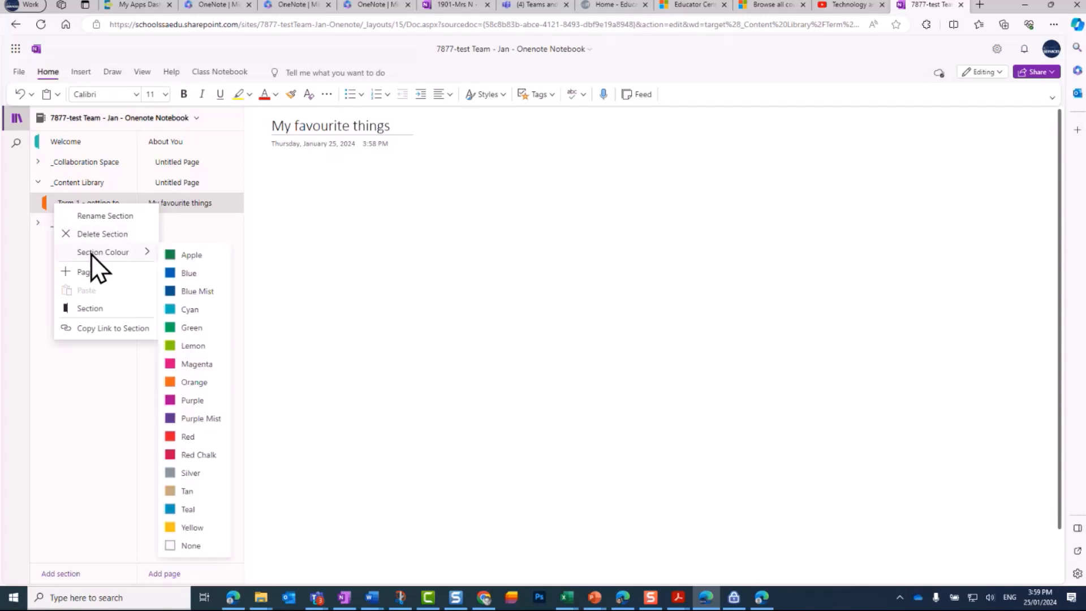
pyautogui.click(171, 255)
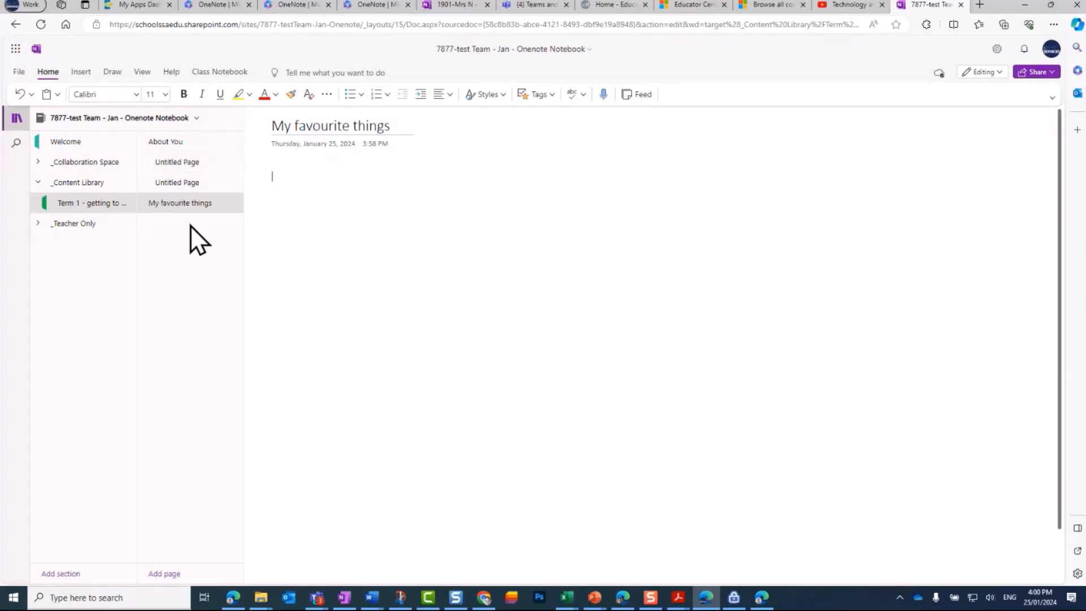
# Insert a table with four columns and five rows below the title of the My favourite things page.
pyautogui.click(368, 221)
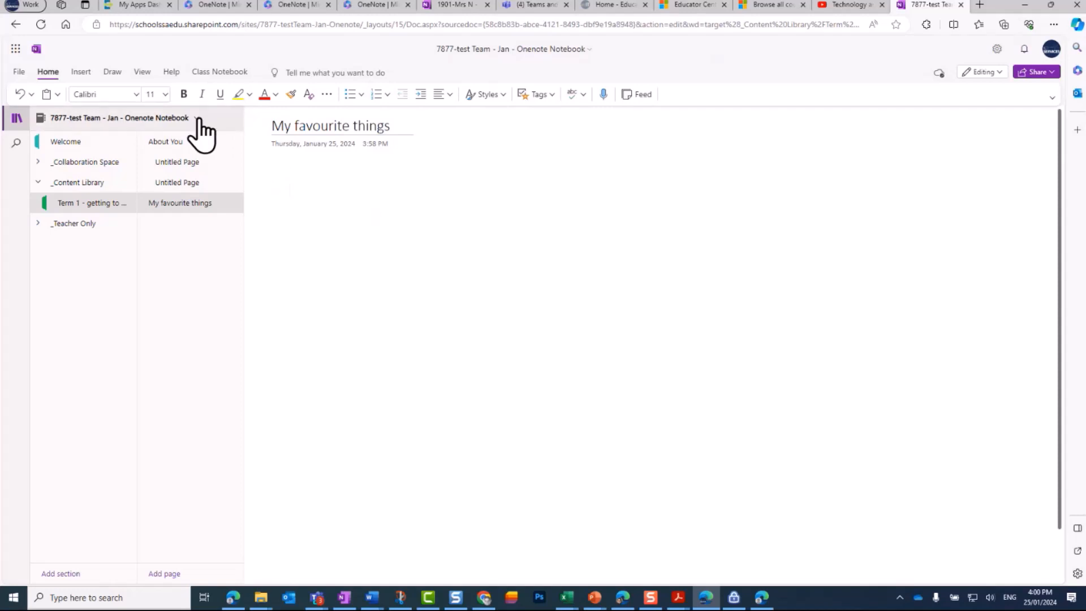
pyautogui.click(80, 74)
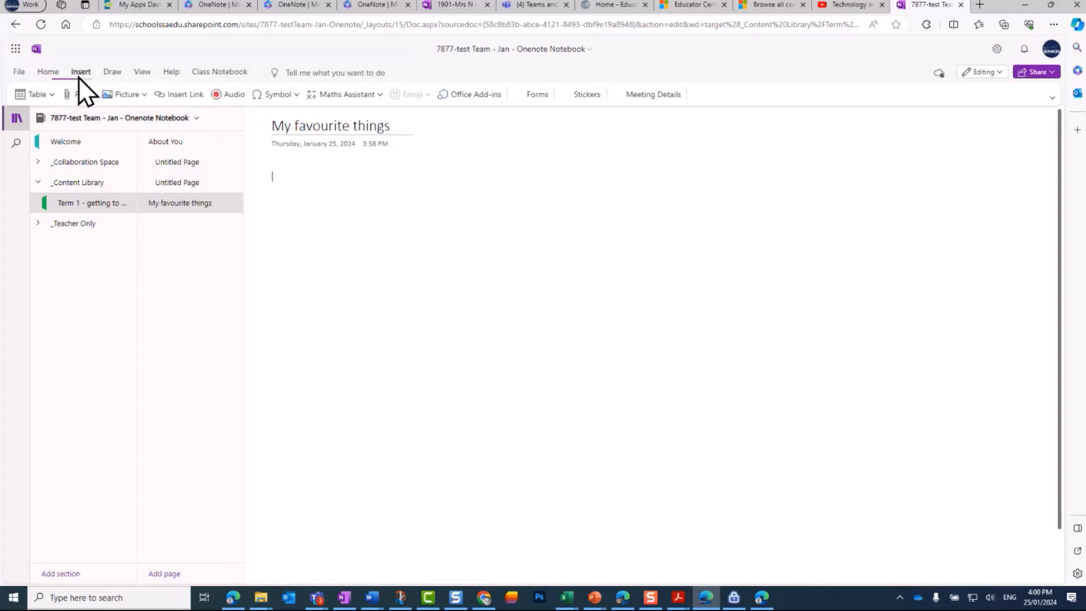
pyautogui.click(37, 94)
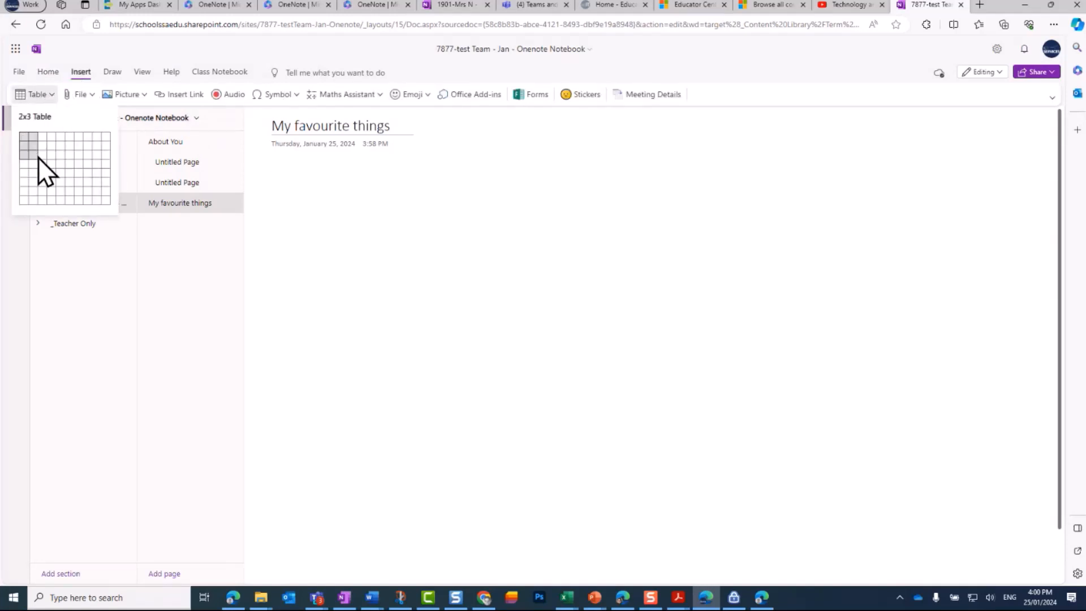
pyautogui.click(51, 190)
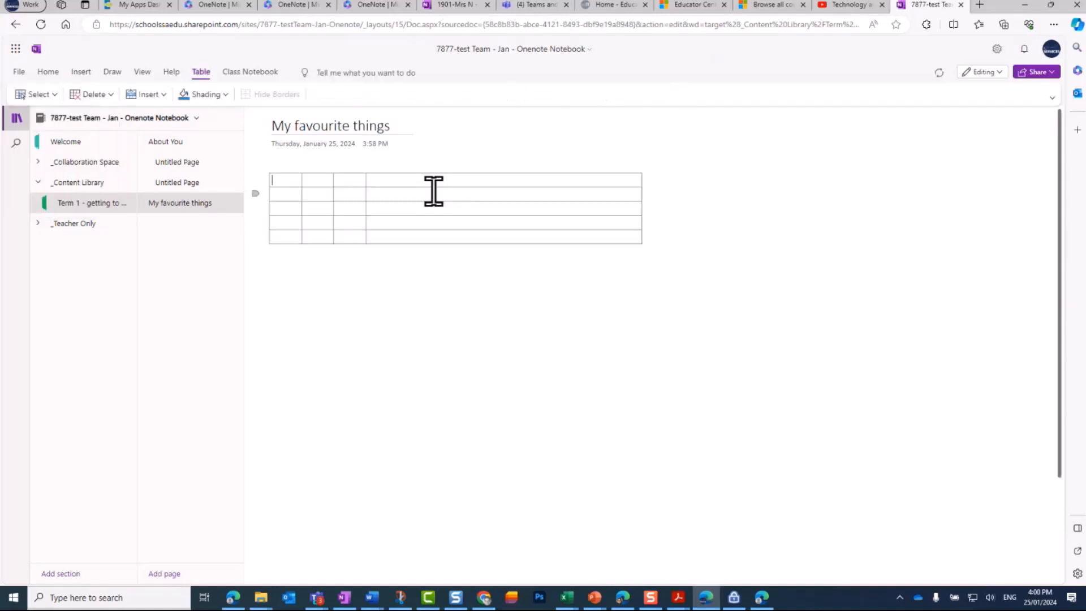
# Widen the first three columns of the table.
pyautogui.moveTo(368, 194); pyautogui.dragTo(542, 193)
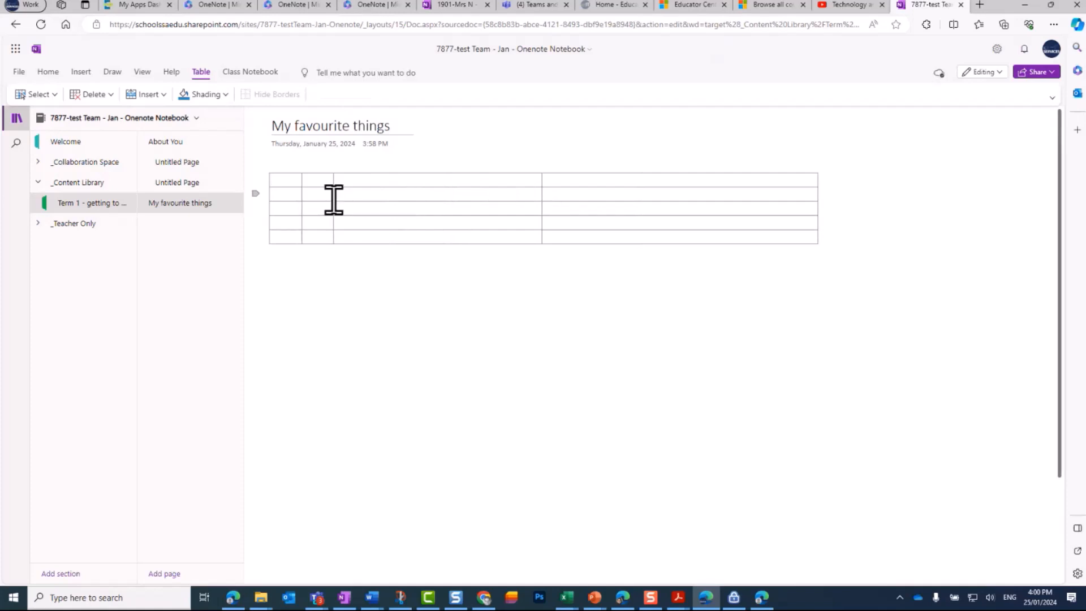
pyautogui.moveTo(334, 200); pyautogui.dragTo(442, 196)
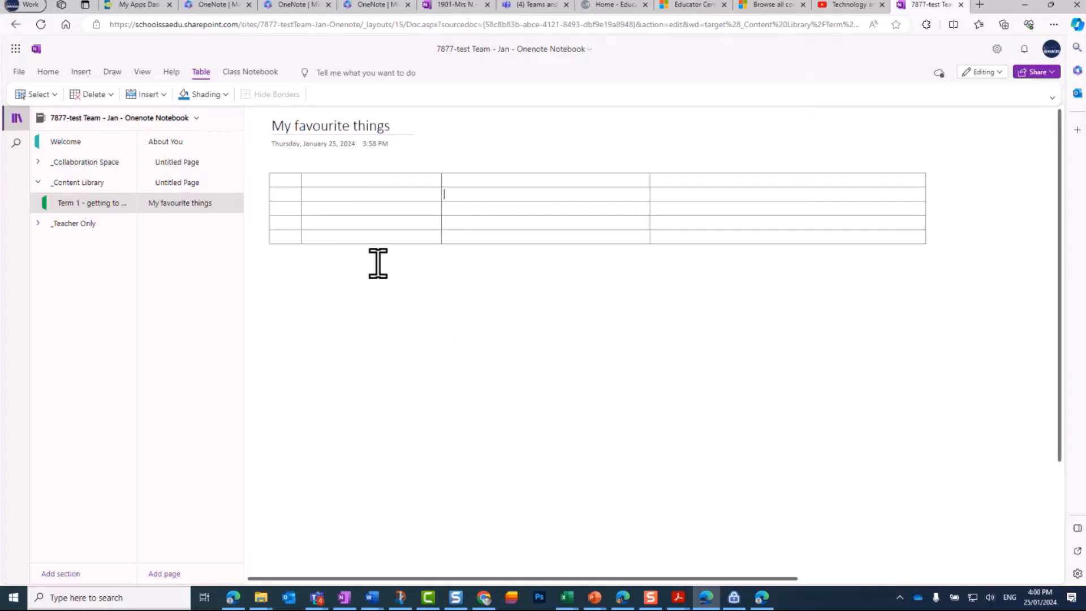
pyautogui.moveTo(301, 194); pyautogui.dragTo(404, 199)
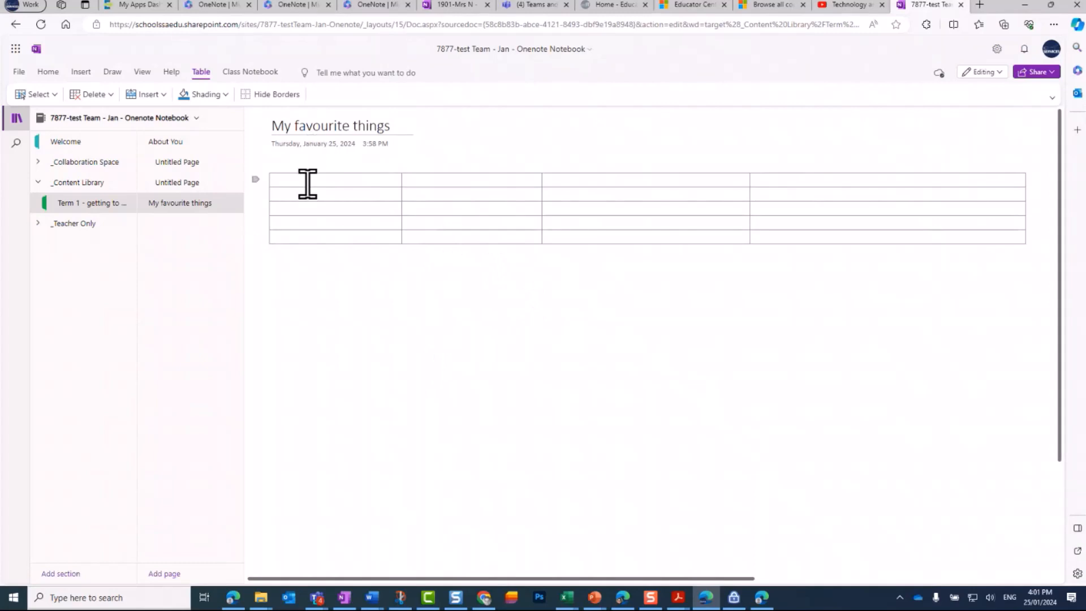
# Shade the first cell of the table's second row with the lightest olive green tint and place the cursor below the table.
pyautogui.click(225, 99)
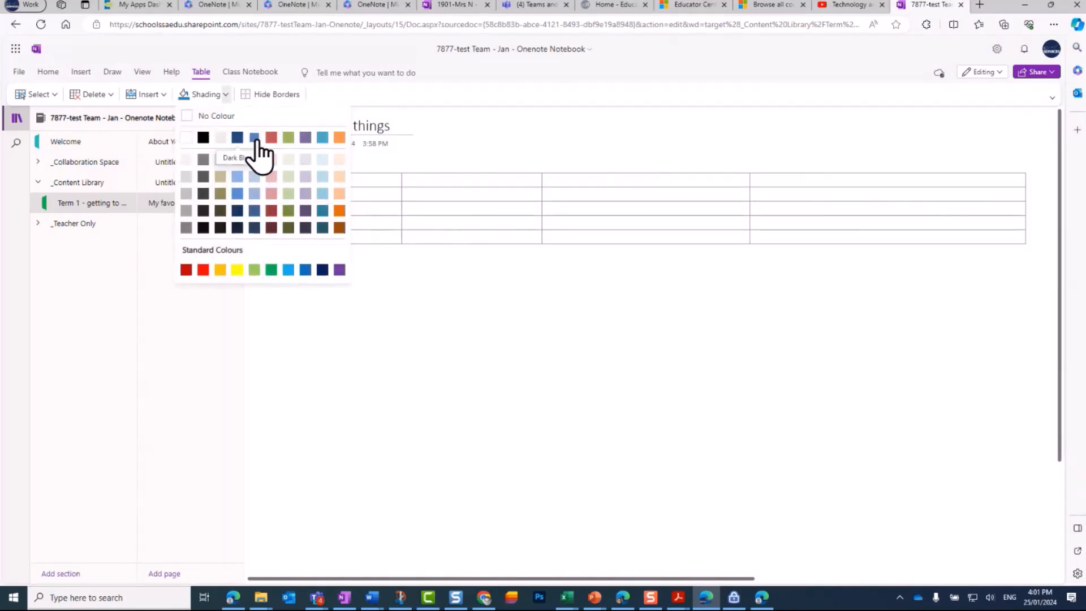
pyautogui.click(288, 159)
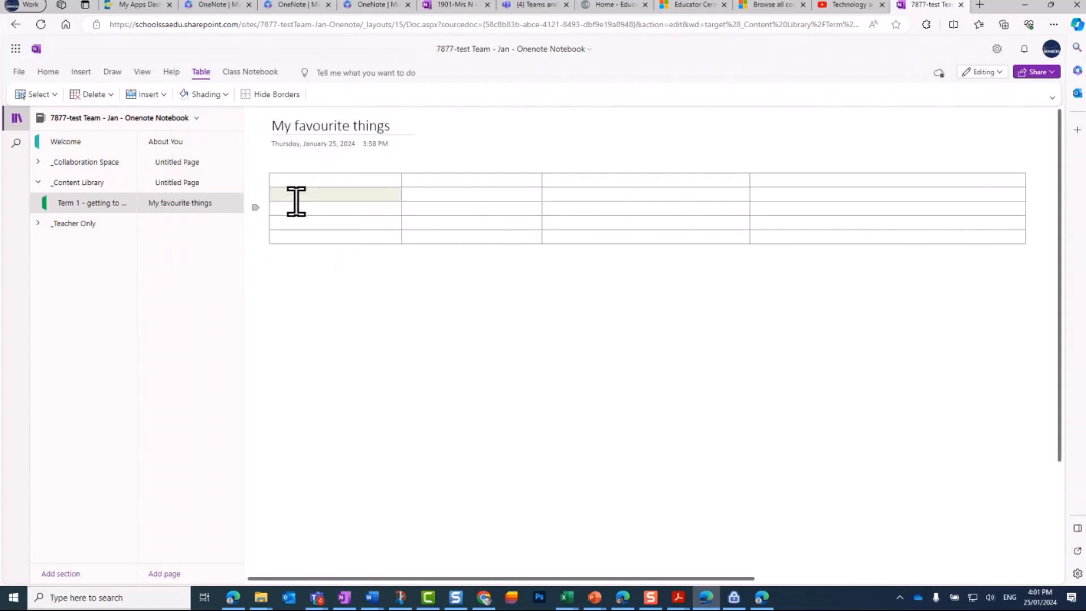
pyautogui.click(294, 205)
pyautogui.click(304, 262)
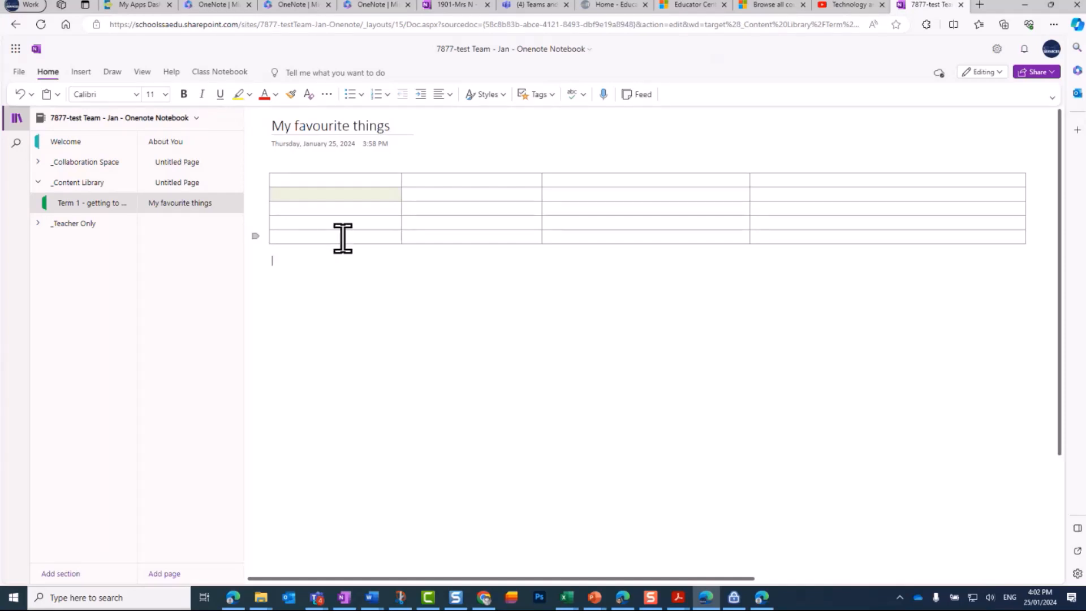
# Try to insert the AboutMeTaskSheet Word document from the Resources For training folder into the page, then dismiss the insertion options.
pyautogui.moveTo(261, 603)
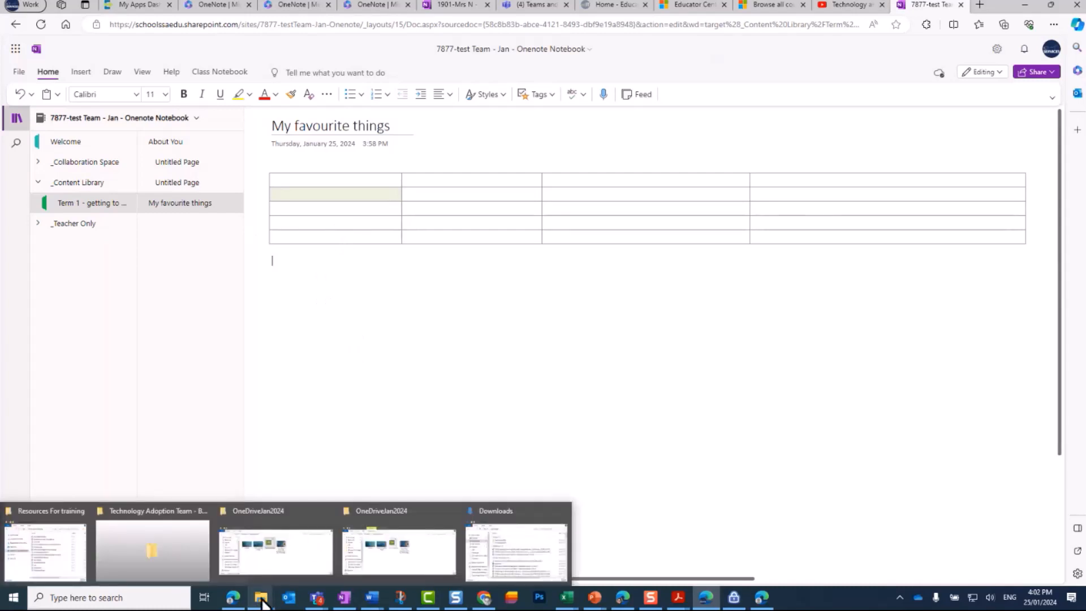
pyautogui.moveTo(413, 562)
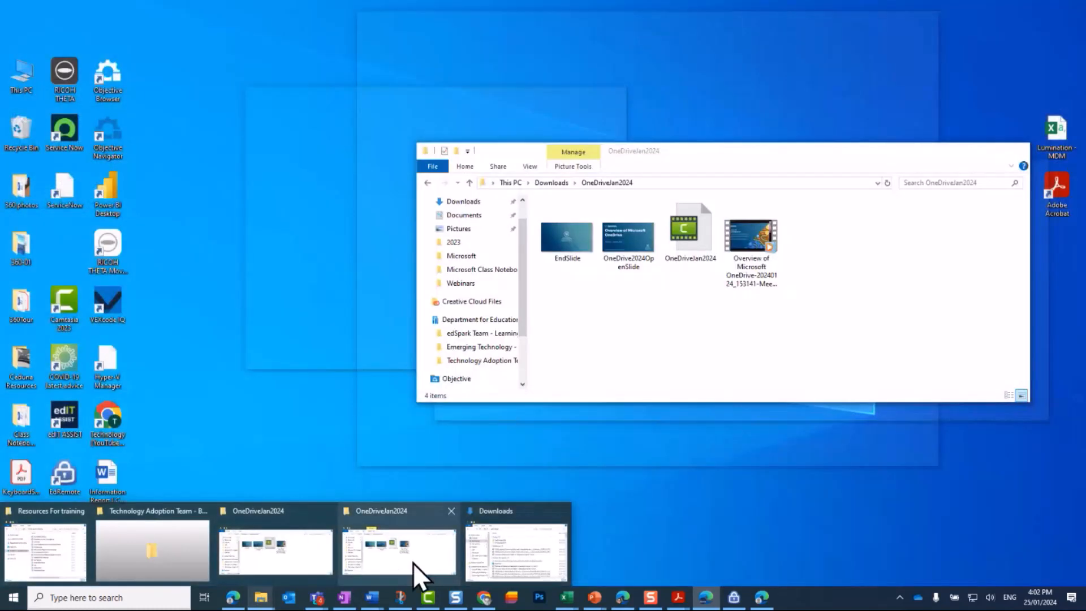
pyautogui.click(45, 552)
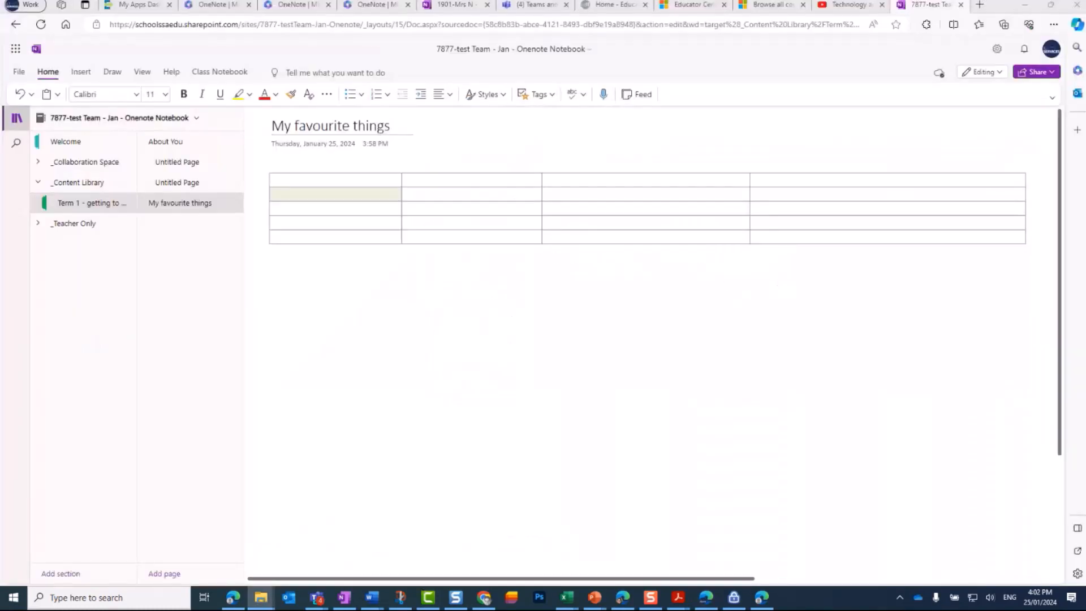
pyautogui.moveTo(385, 208); pyautogui.dragTo(823, 149)
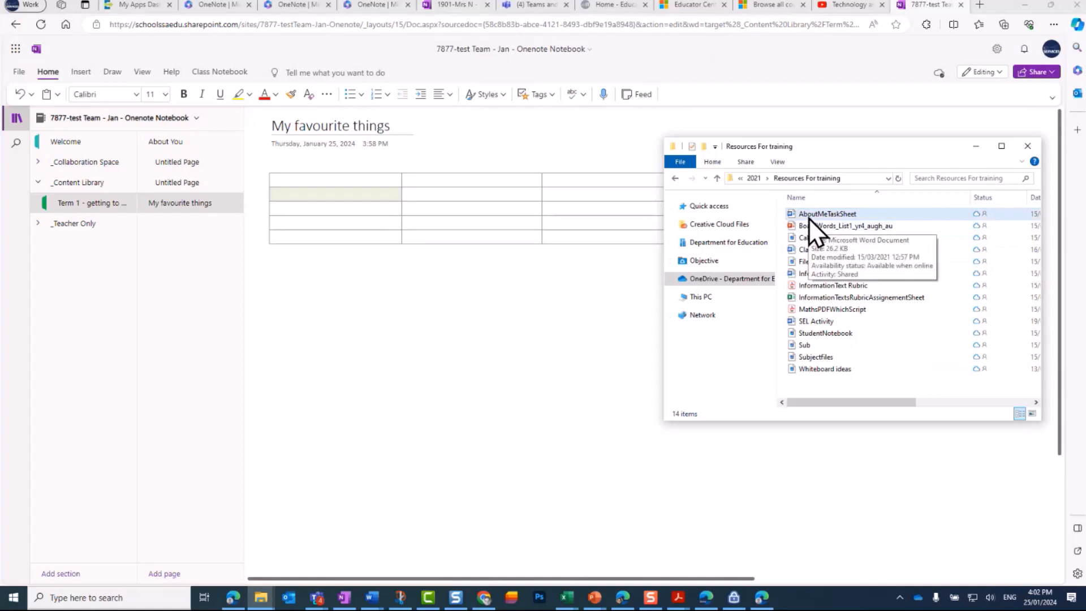
pyautogui.moveTo(809, 218); pyautogui.dragTo(466, 374)
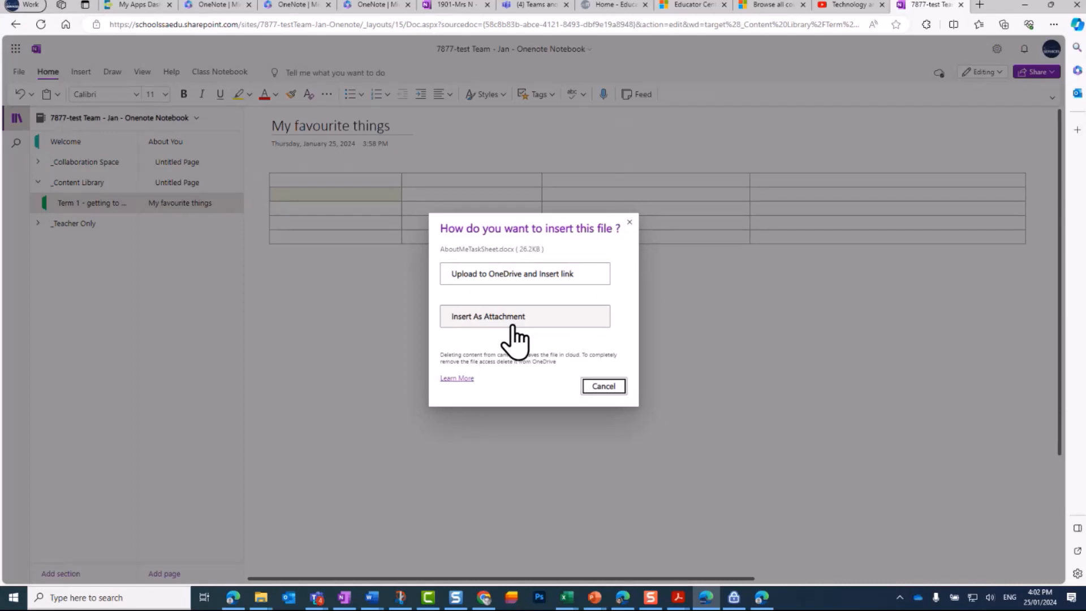
pyautogui.click(629, 223)
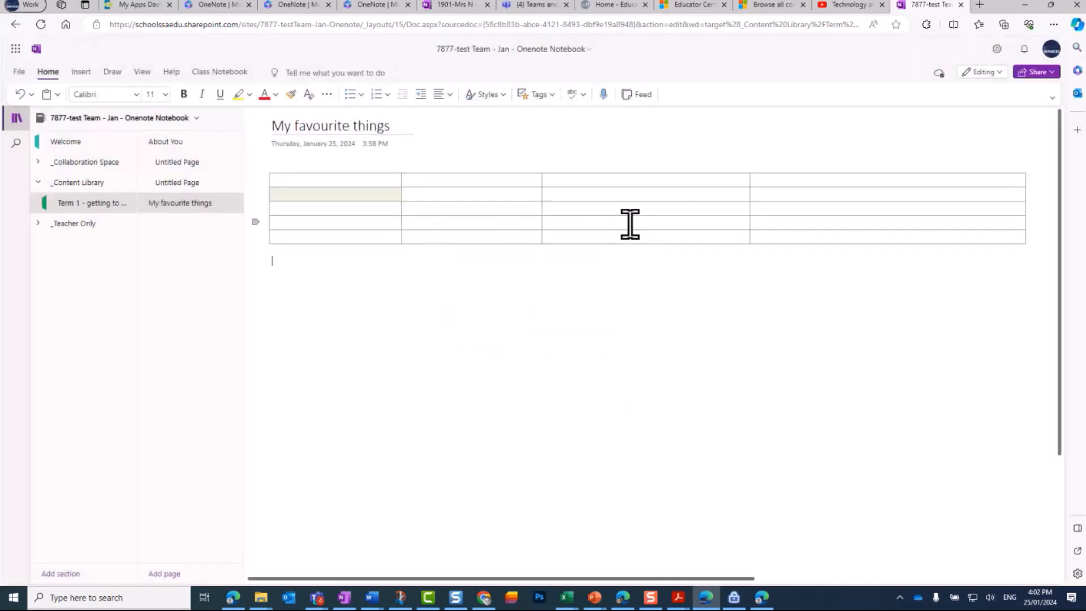
# Insert the "Adobe Acrobat – Creating and Editing PDFs" PDF from the Documents folder as a file printout below the table.
pyautogui.click(79, 72)
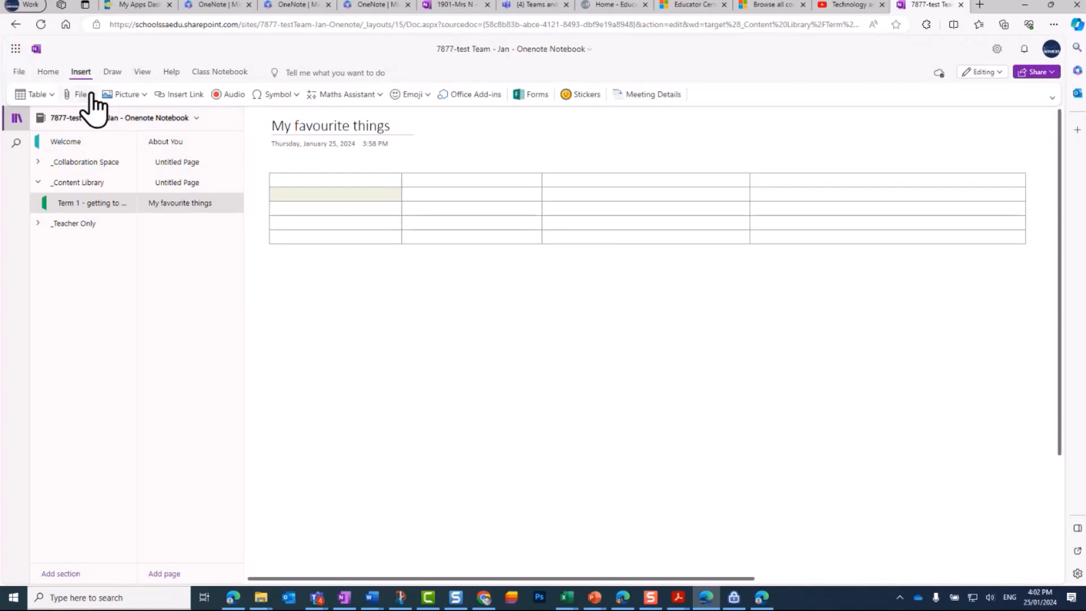
pyautogui.click(83, 95)
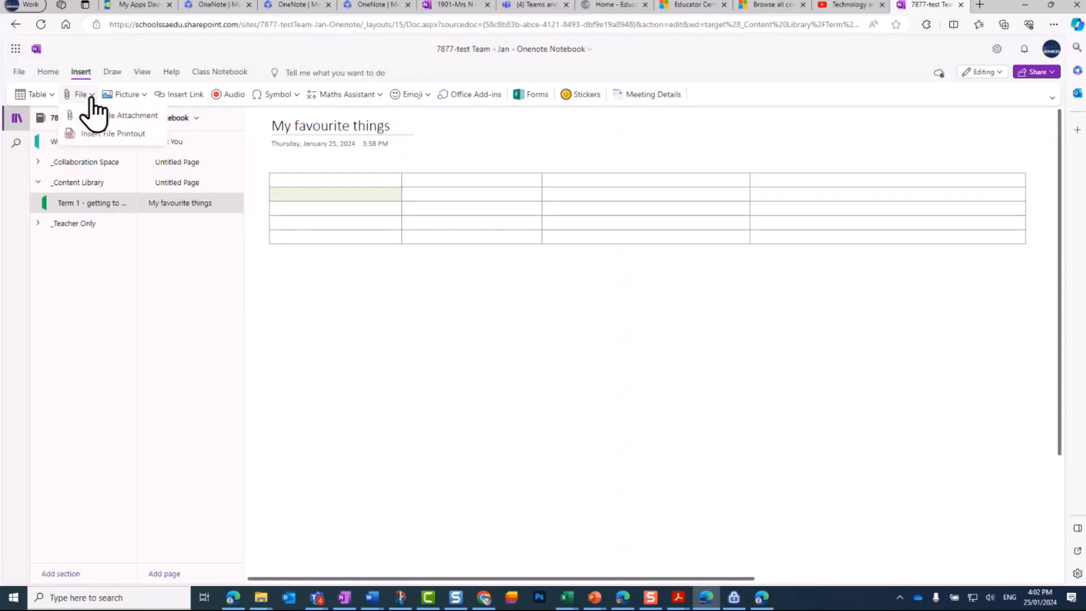
pyautogui.click(110, 138)
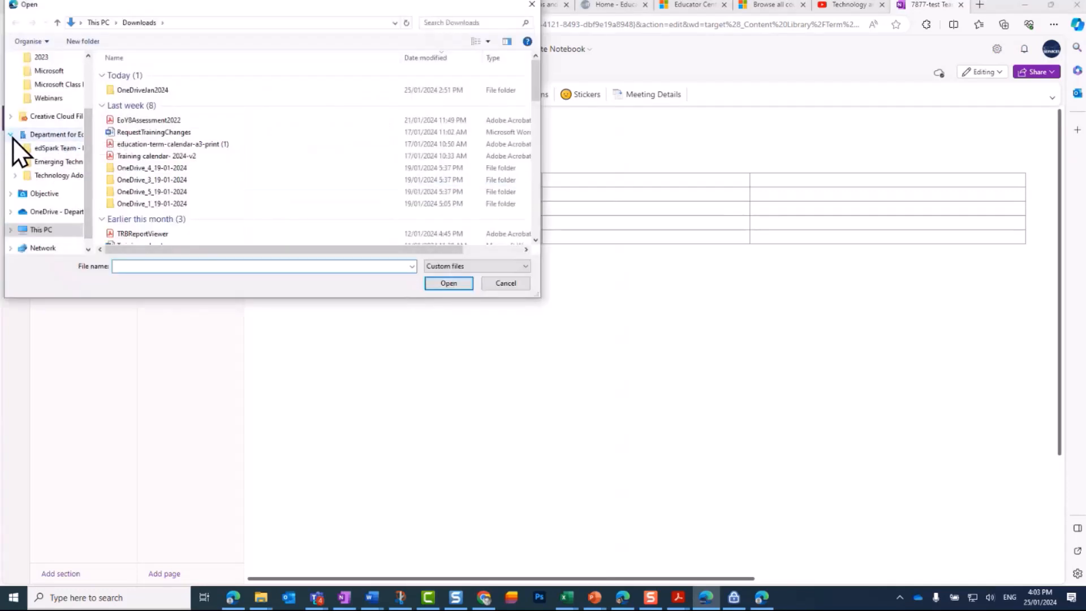
pyautogui.moveTo(87, 154); pyautogui.dragTo(83, 104)
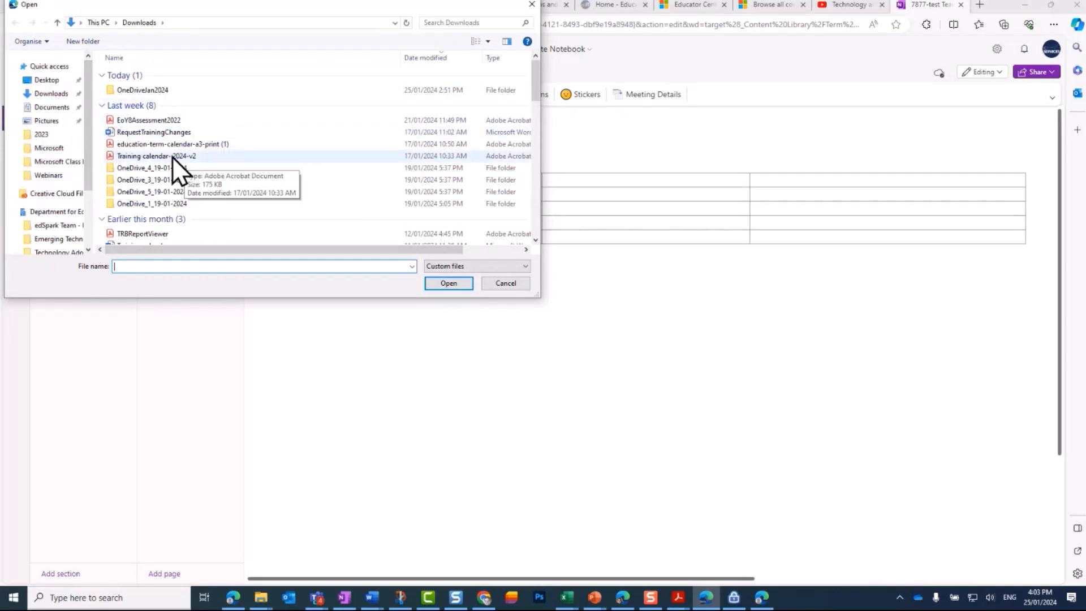
pyautogui.click(46, 121)
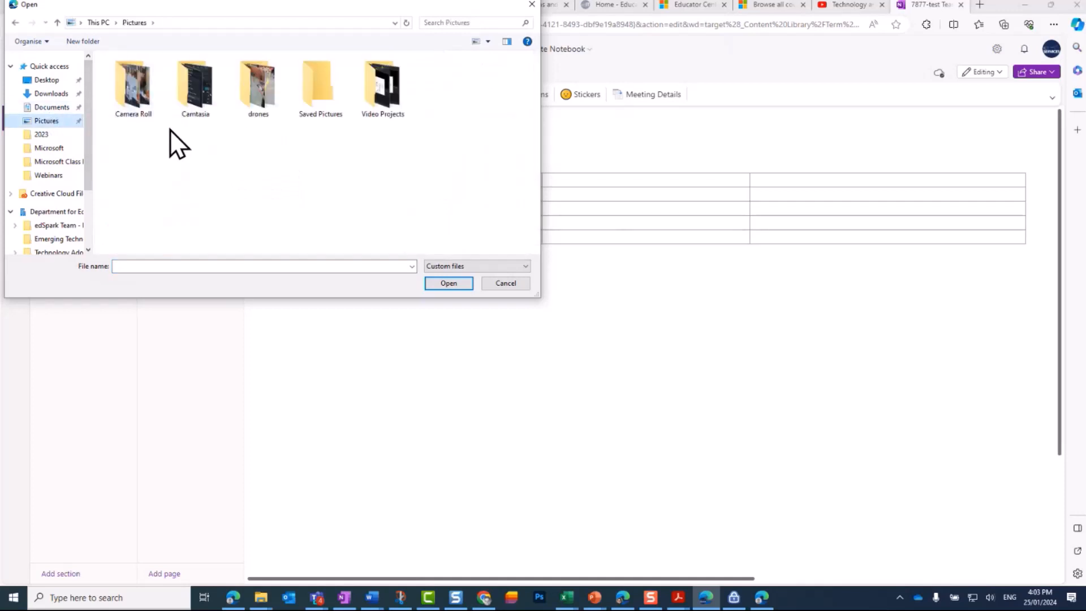
pyautogui.doubleClick(134, 106)
pyautogui.moveTo(88, 169); pyautogui.dragTo(68, 121)
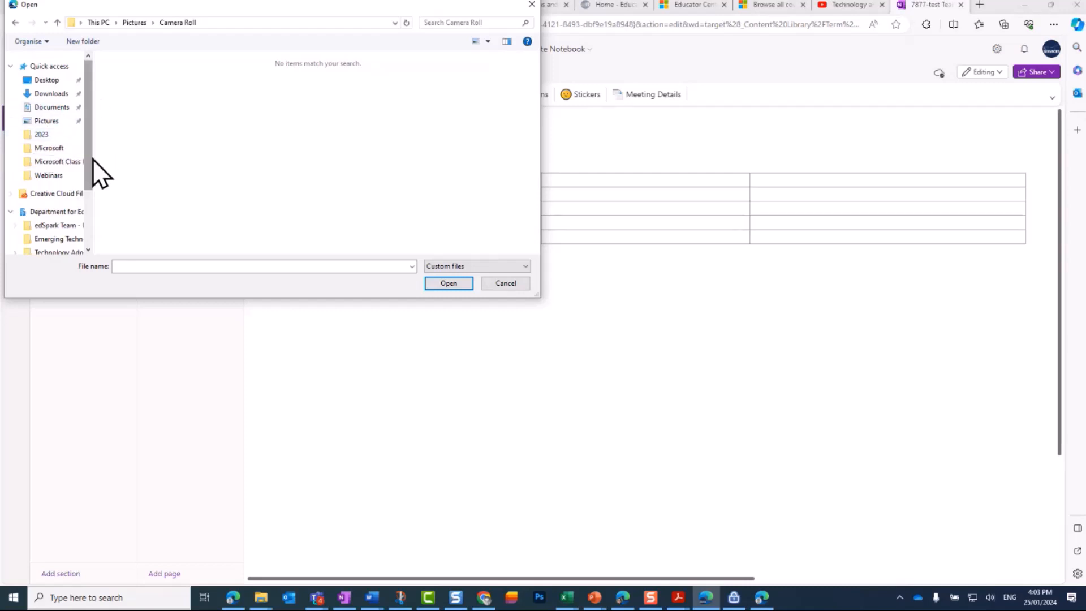
pyautogui.click(48, 108)
pyautogui.scroll(-2, 270, 229)
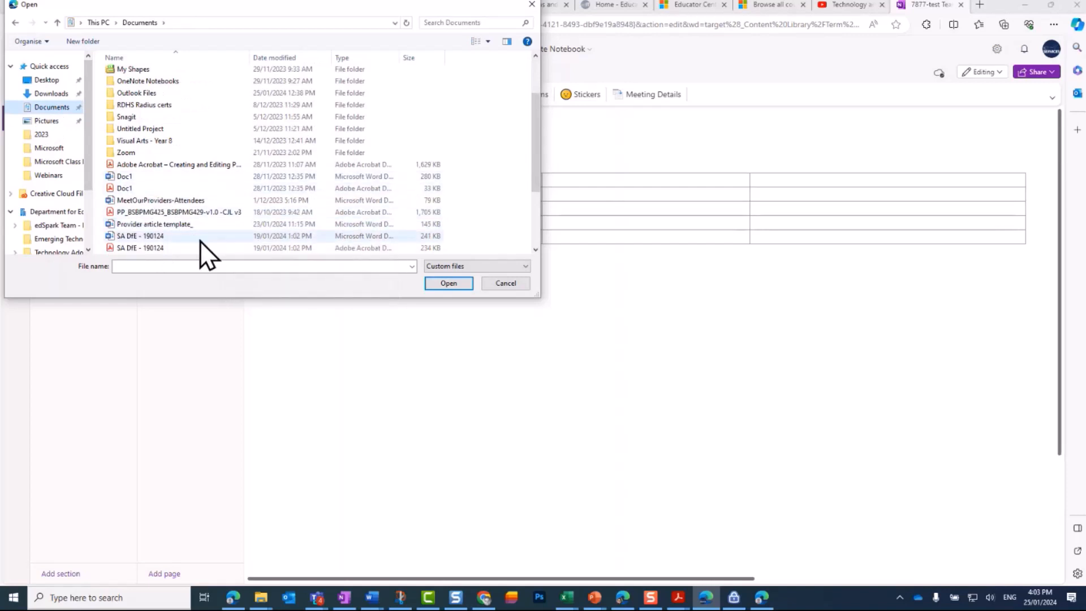
pyautogui.doubleClick(159, 165)
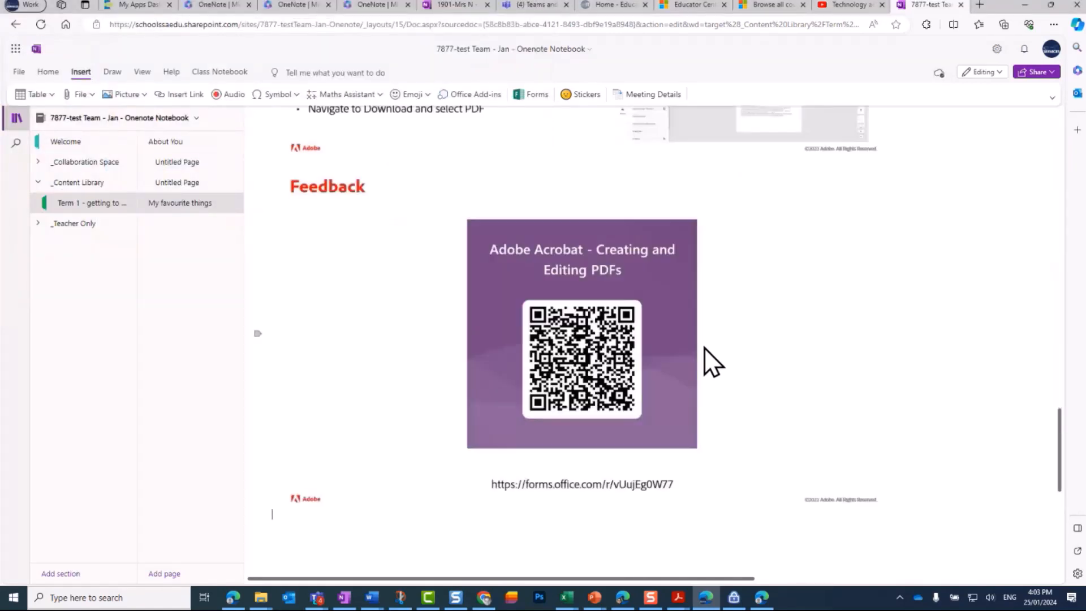
# Move the printout's cover page image slightly to the right beneath the PDF attachment.
pyautogui.scroll(15, 755, 348)
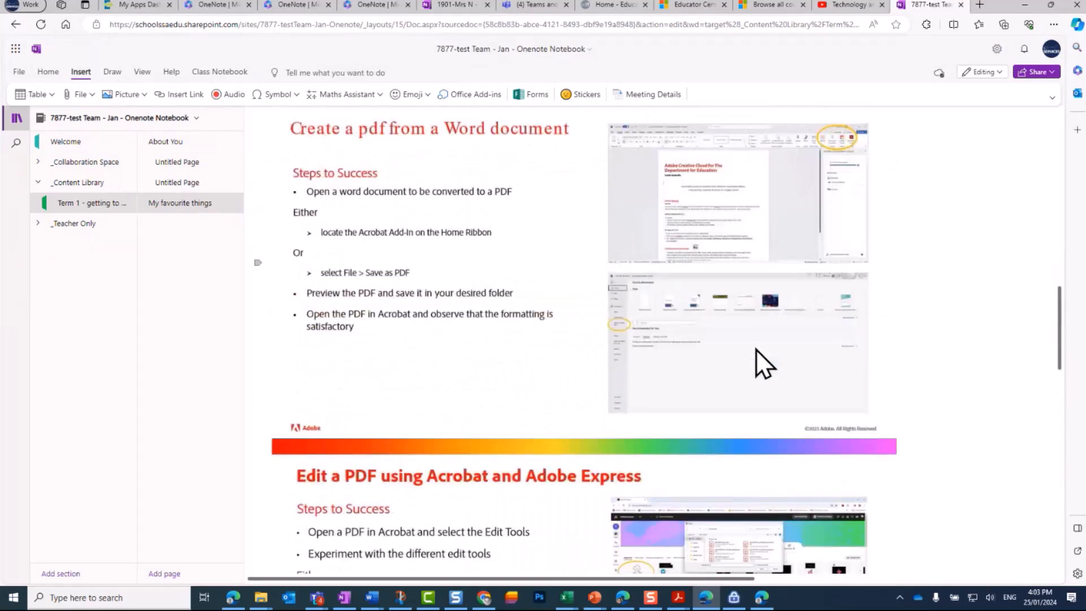
pyautogui.scroll(12, 756, 349)
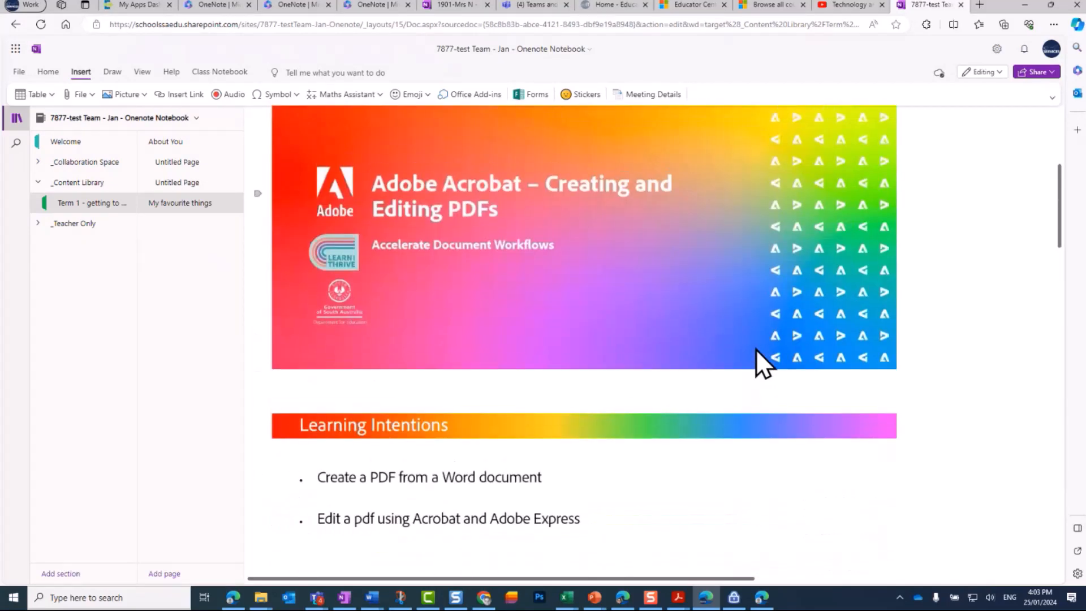
pyautogui.scroll(1, 756, 349)
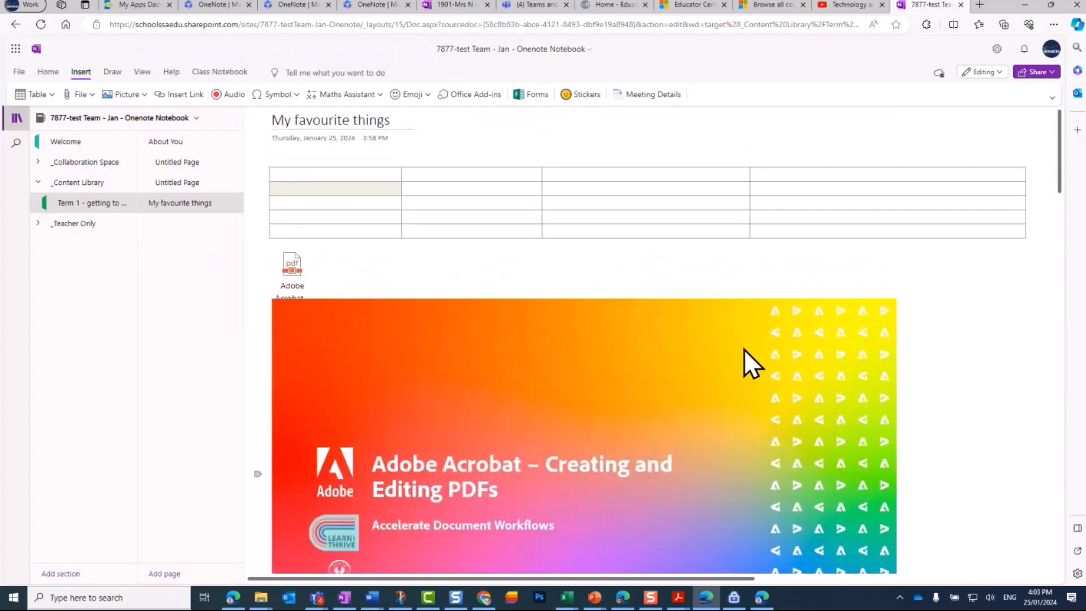
pyautogui.click(297, 274)
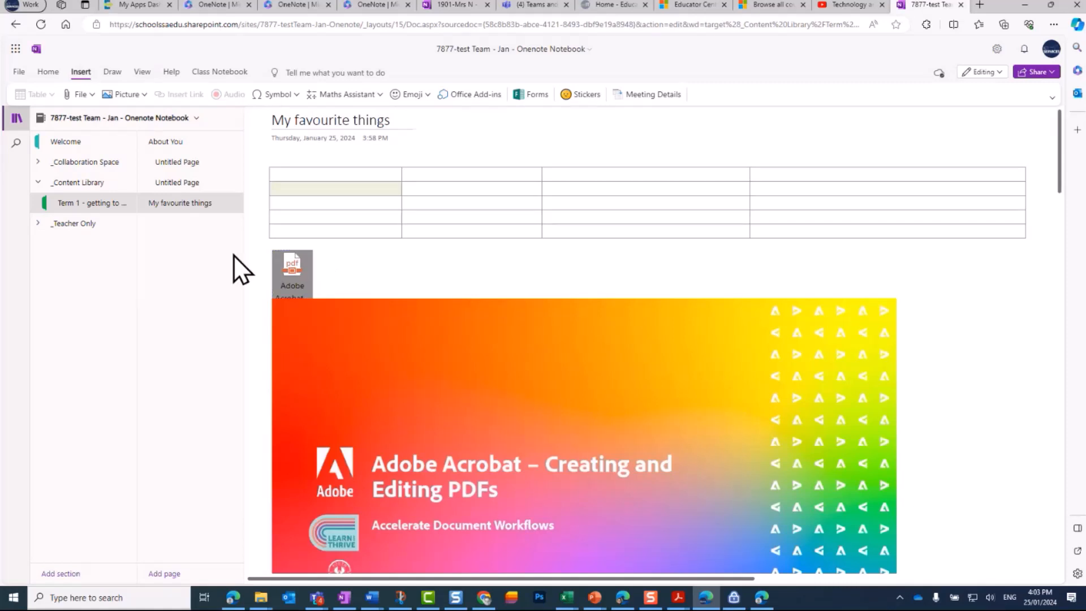
pyautogui.click(530, 391)
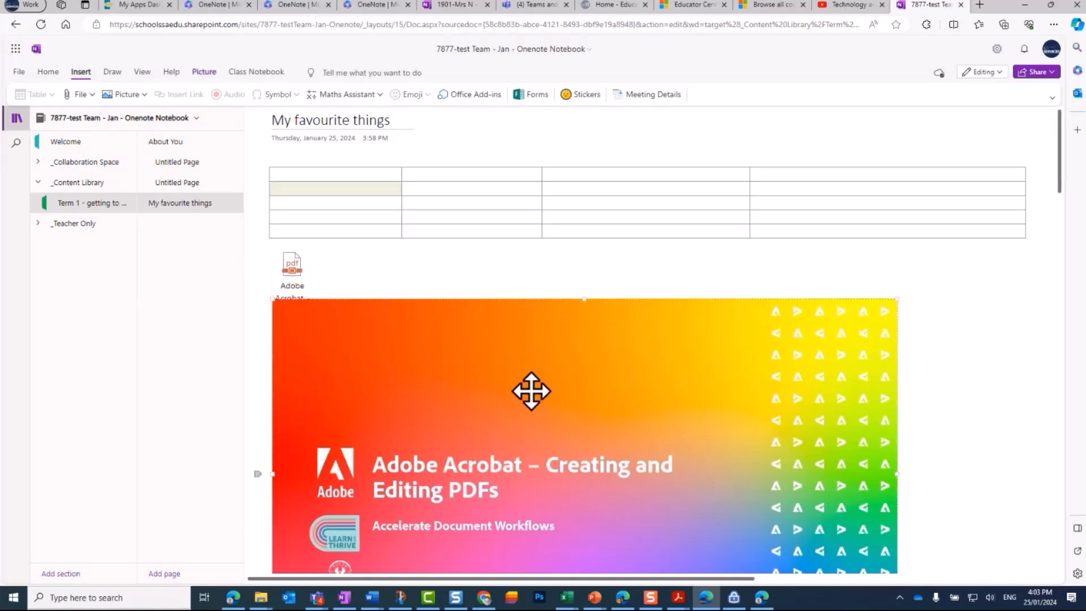
pyautogui.moveTo(526, 406); pyautogui.dragTo(582, 371)
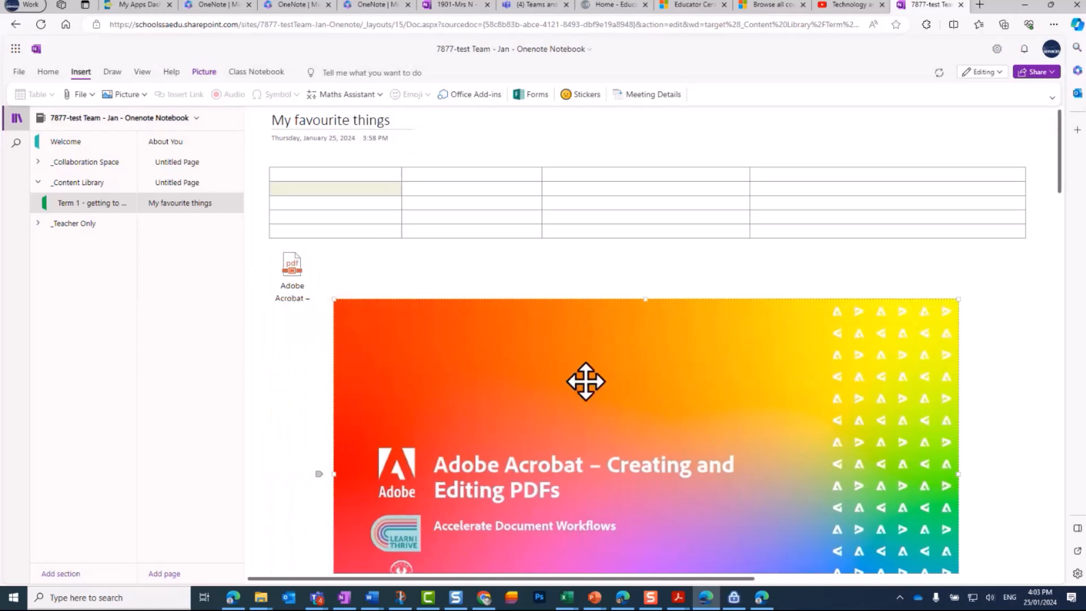
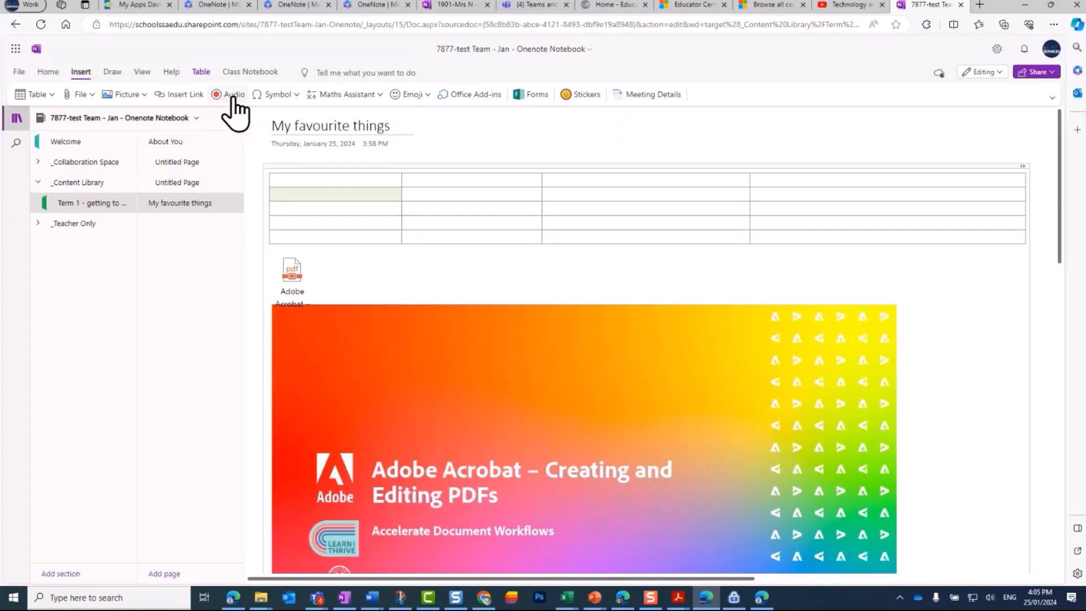
# Record a short audio clip in the second cell of the table's fourth row, allowing microphone access.
pyautogui.click(232, 96)
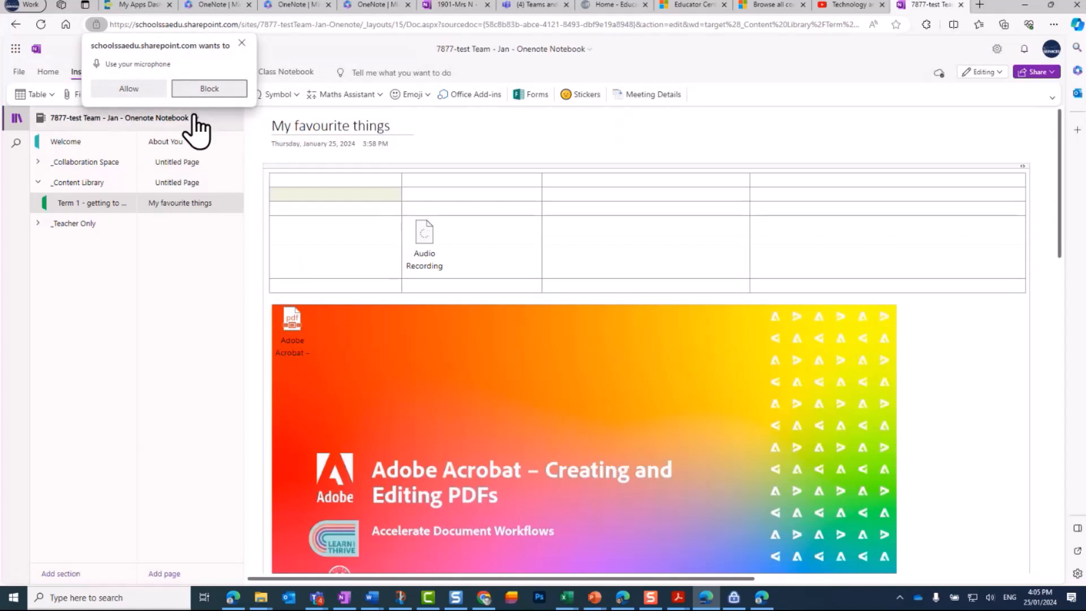
pyautogui.click(130, 90)
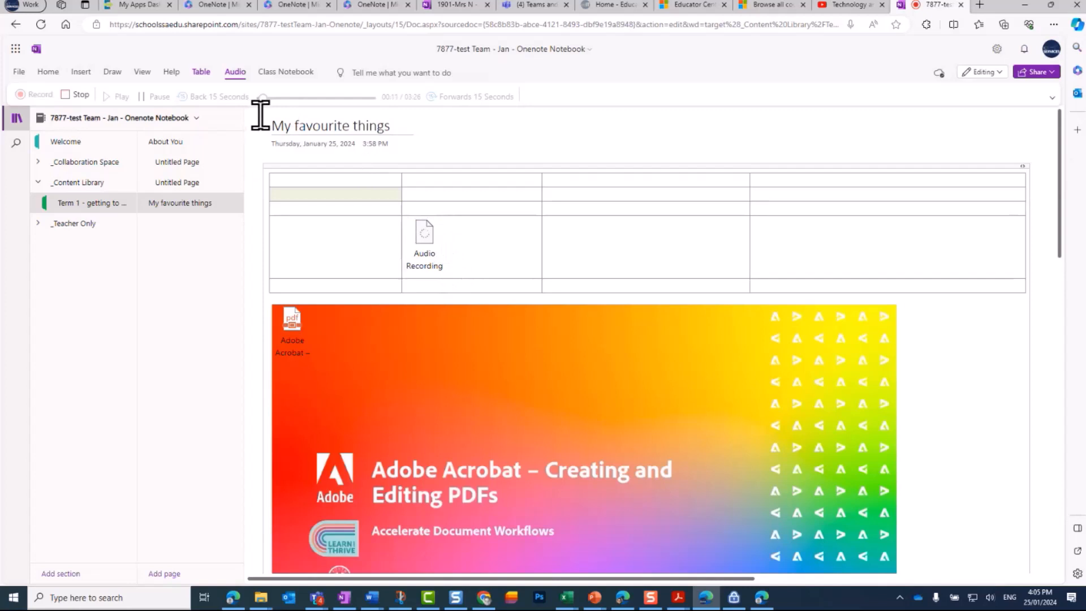
pyautogui.click(79, 94)
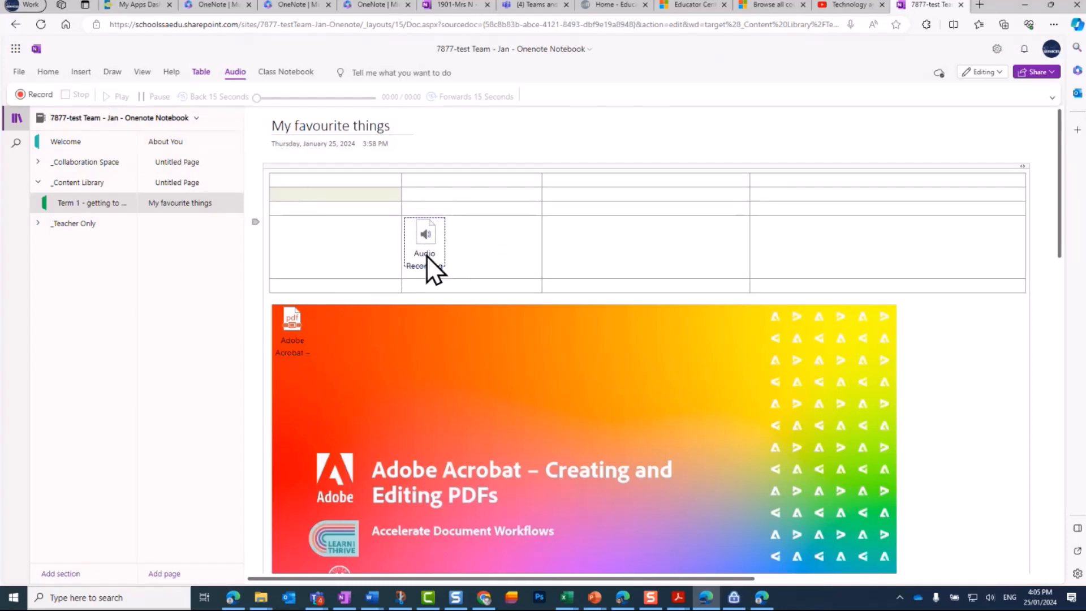
# Select the audio recording in the table and review its playback controls and available options.
pyautogui.click(426, 255)
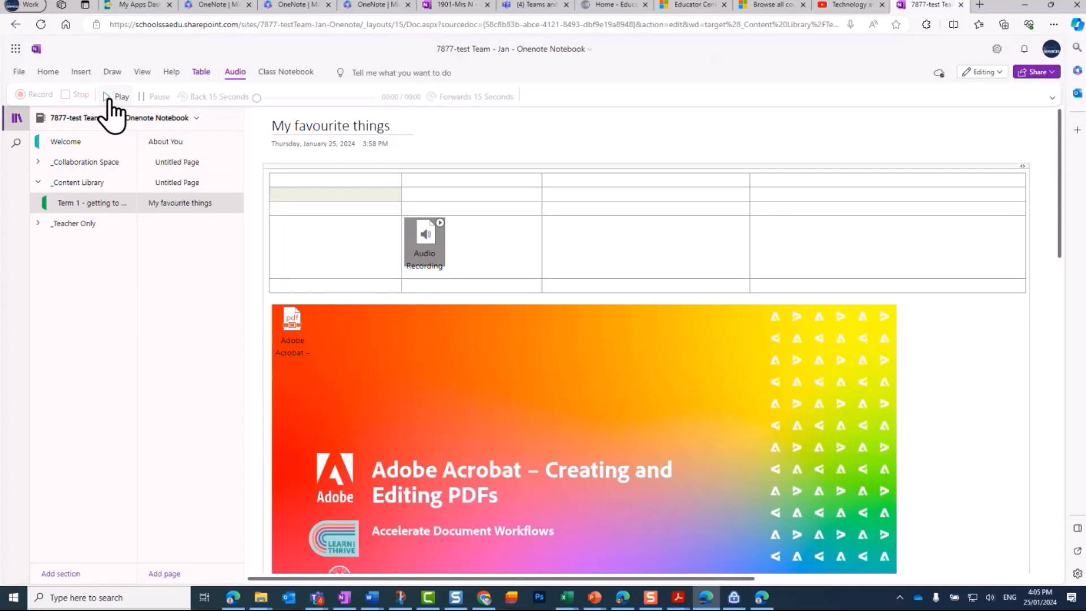
pyautogui.rightClick(422, 240)
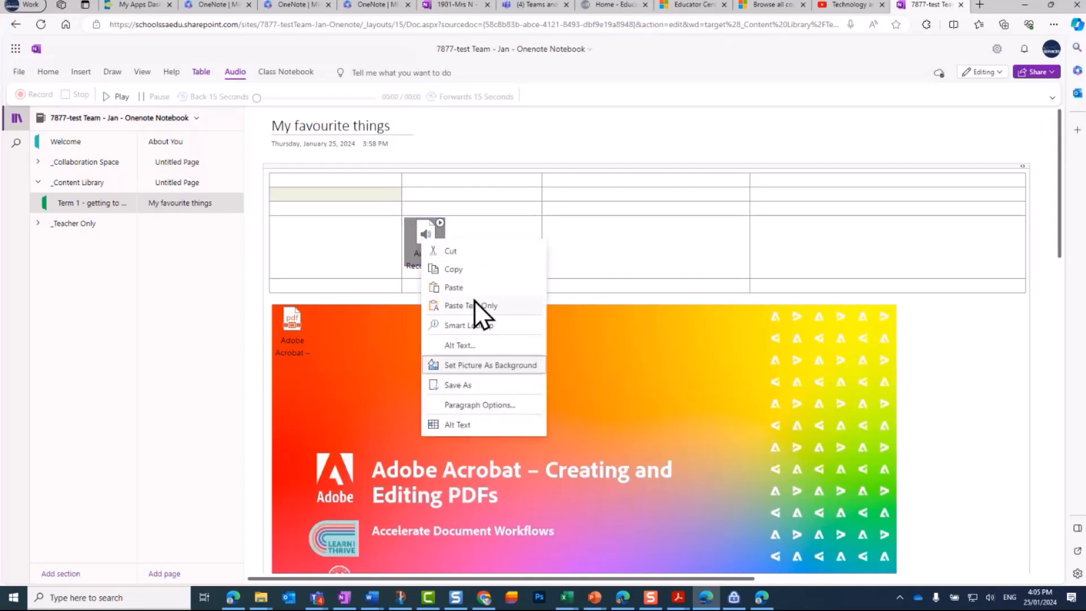
pyautogui.click(429, 229)
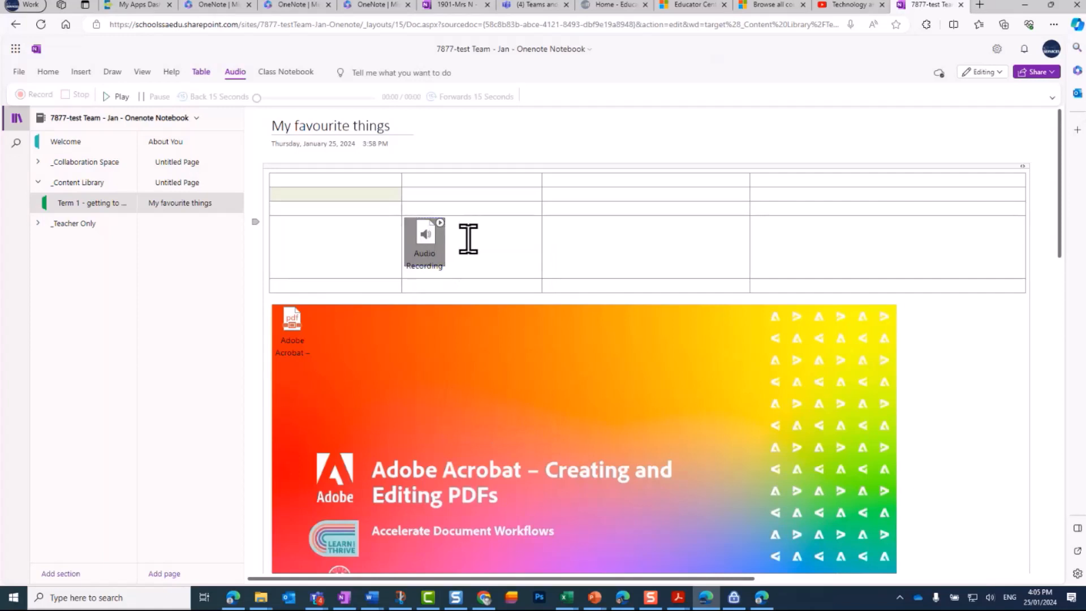
# Switch to the OneNote desktop app, record a short video on the Using Oil Pastels page, and move its icon closer to the portrait images.
pyautogui.click(346, 598)
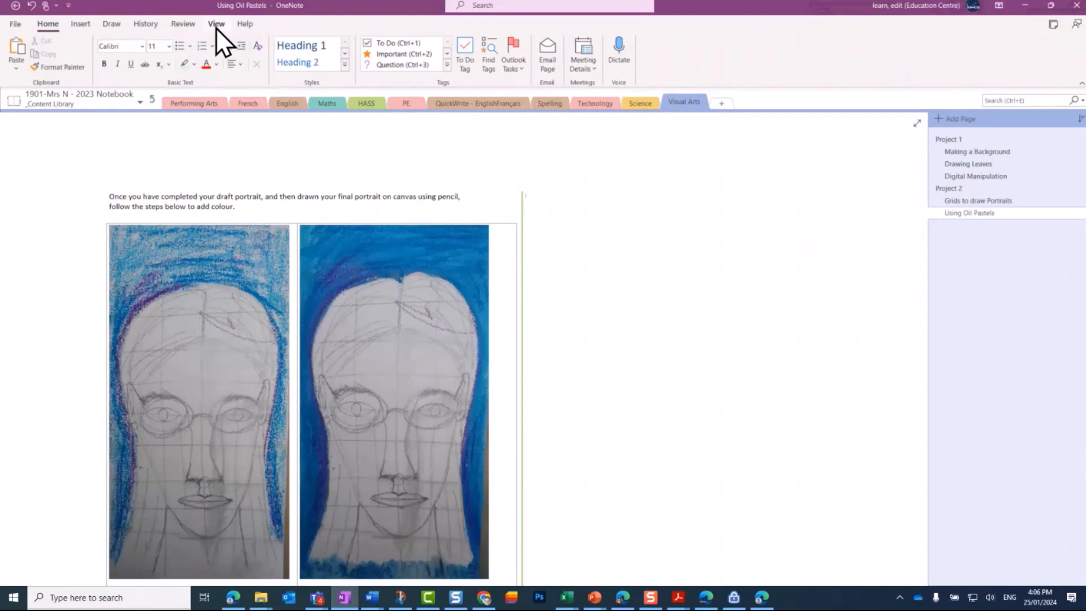
pyautogui.click(80, 25)
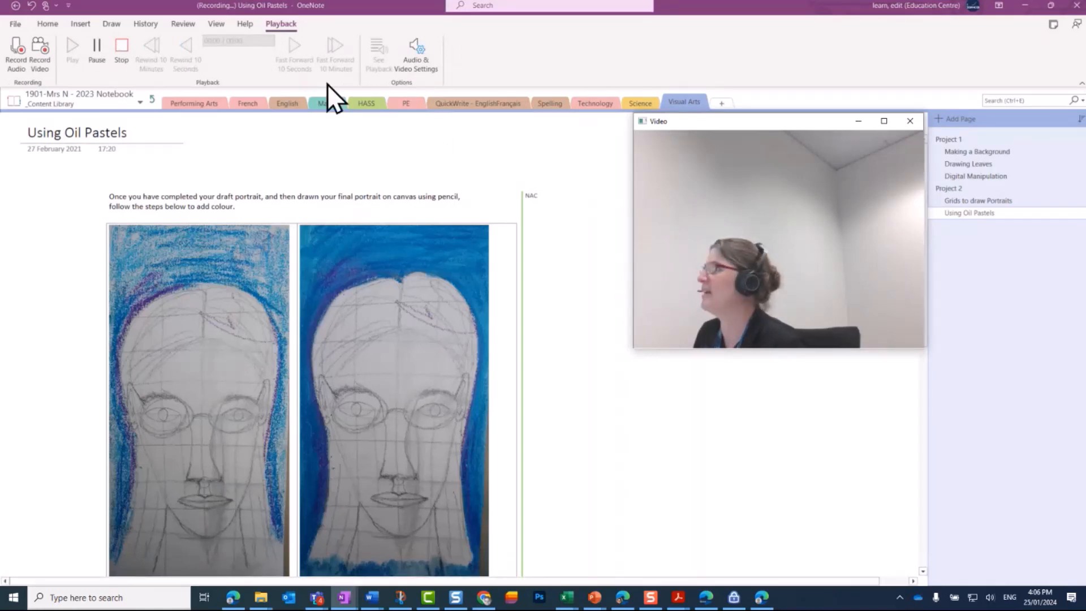
pyautogui.click(124, 49)
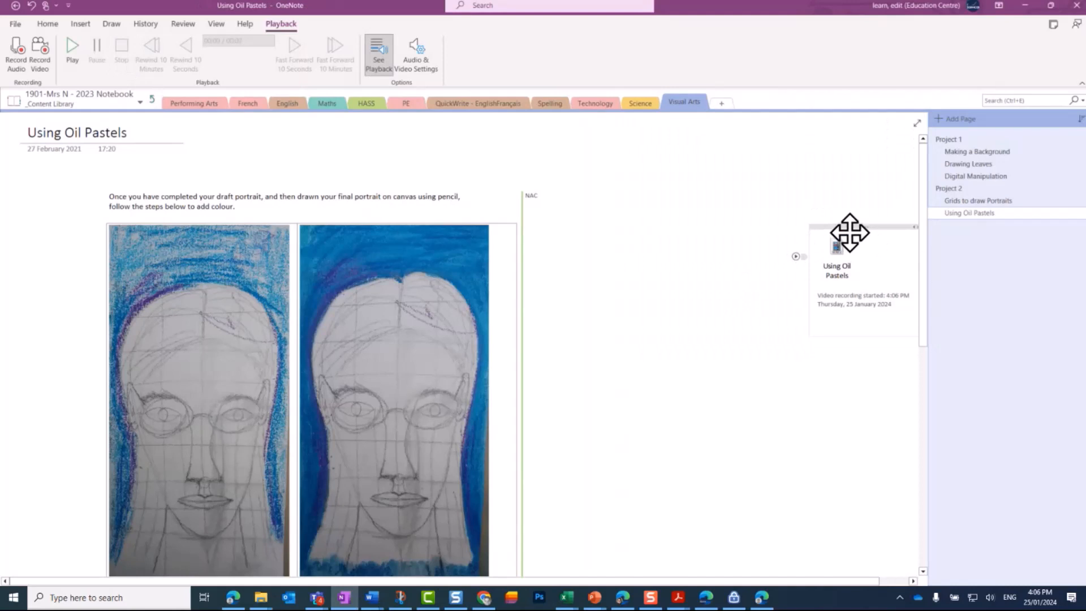
pyautogui.moveTo(850, 232); pyautogui.dragTo(660, 241)
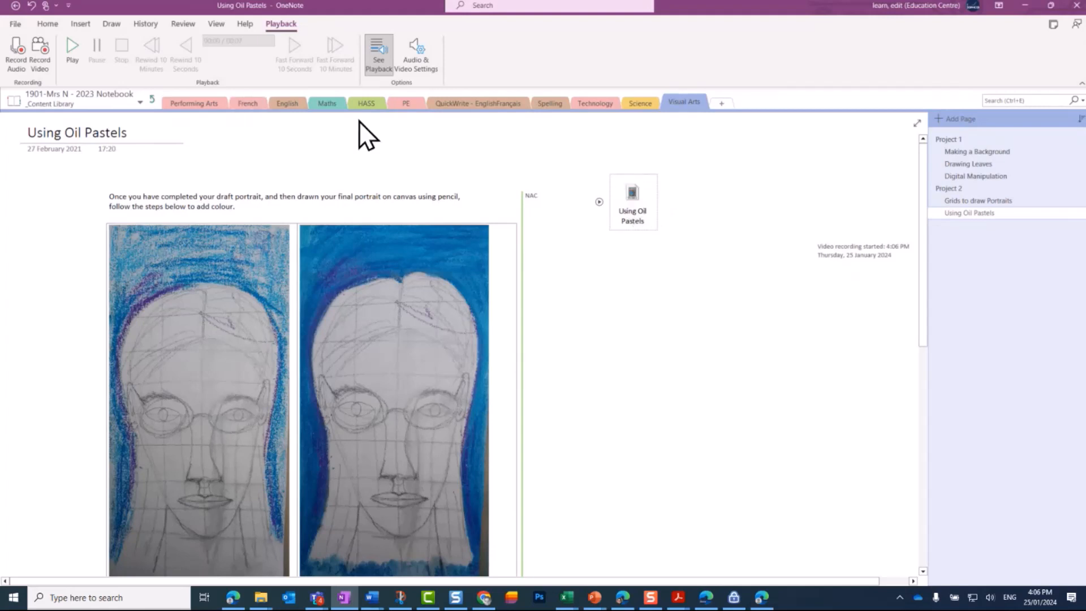
# Play back the video recording on the Using Oil Pastels page and close the video window.
pyautogui.click(73, 51)
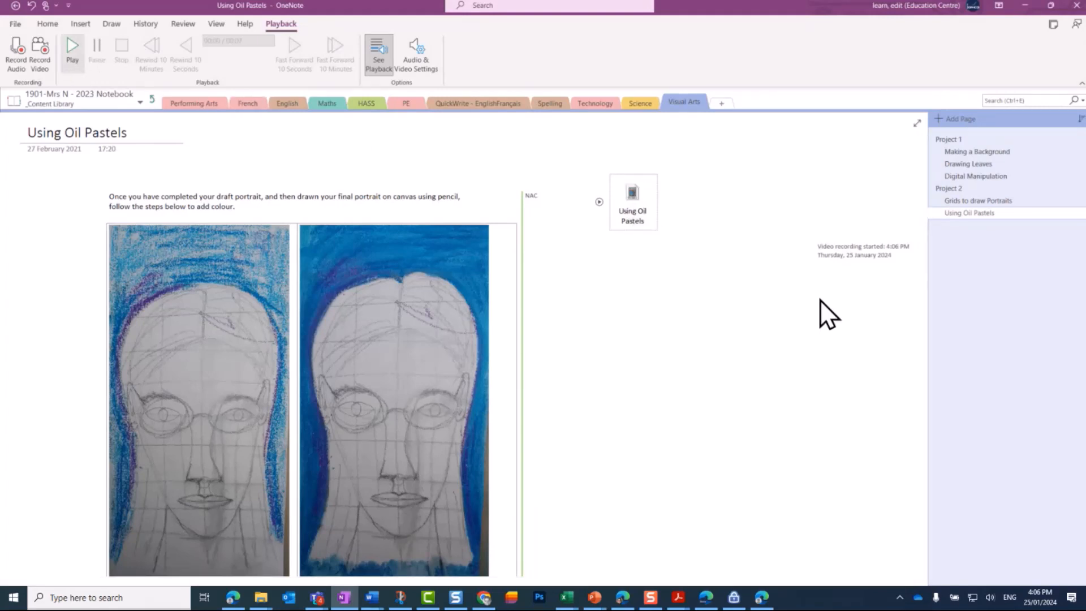
pyautogui.click(910, 121)
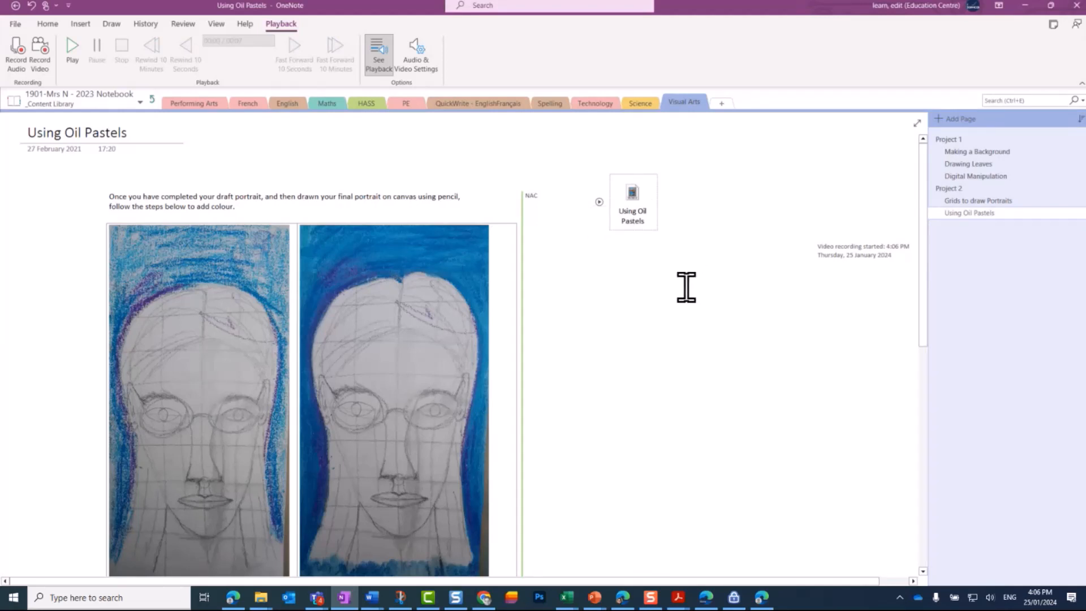
# View the Problem 4 homework page in the student's section group, and return to the web notebook.
pyautogui.click(152, 98)
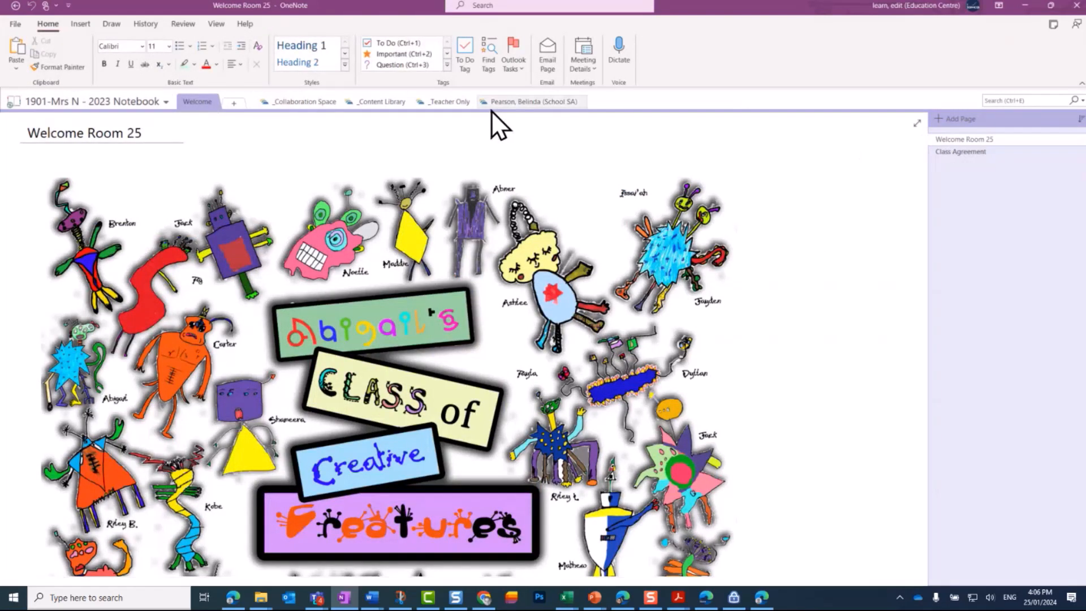
pyautogui.click(491, 109)
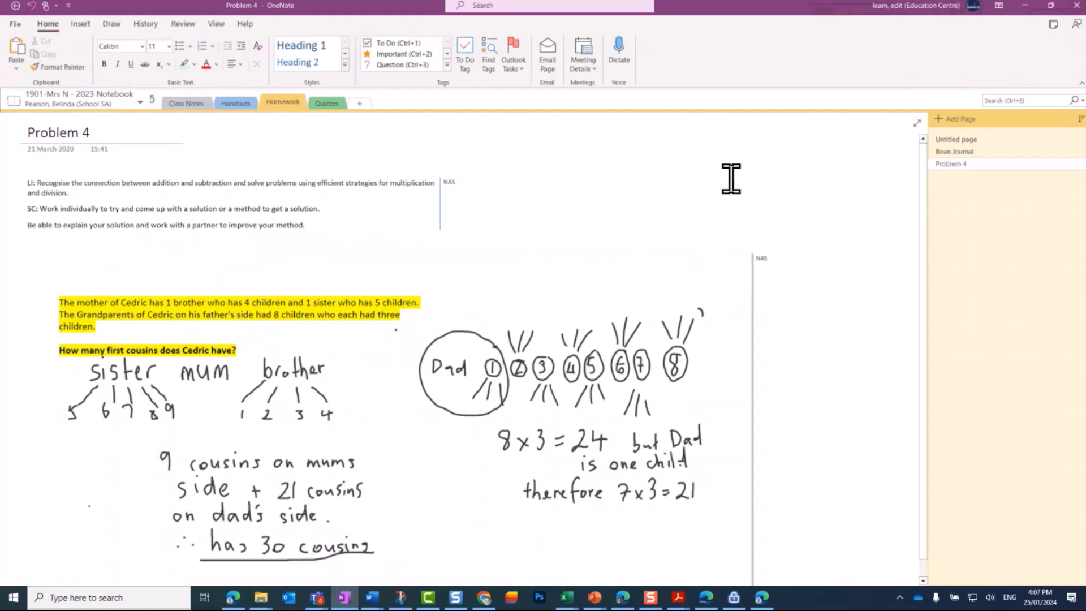
pyautogui.click(1028, 8)
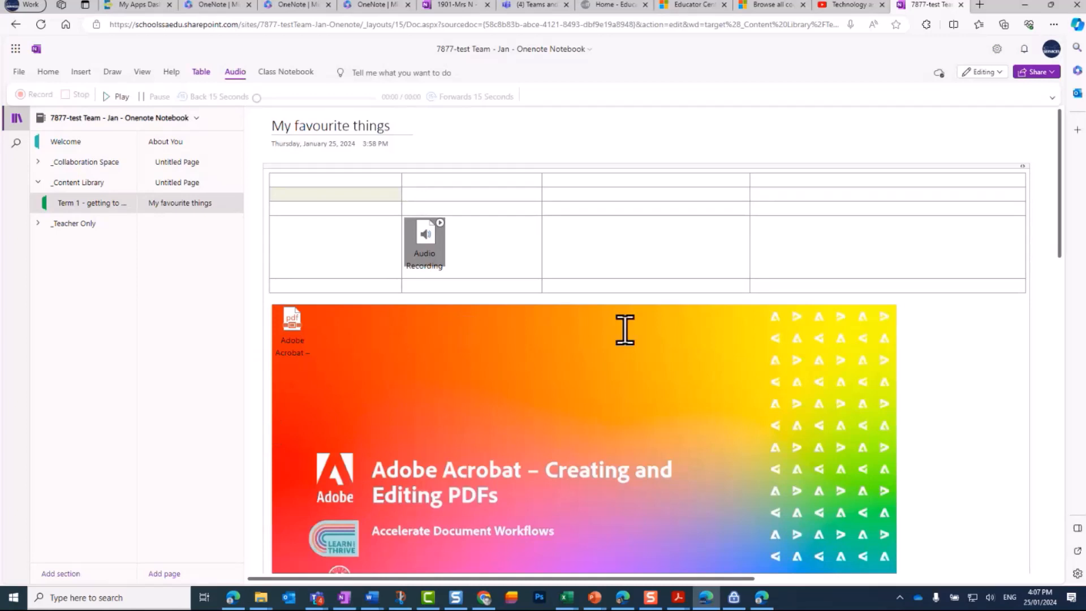
# Delete the Adobe Acrobat PDF attachment icon from the My favourite things page, keeping the printout images.
pyautogui.scroll(-7, 640, 330)
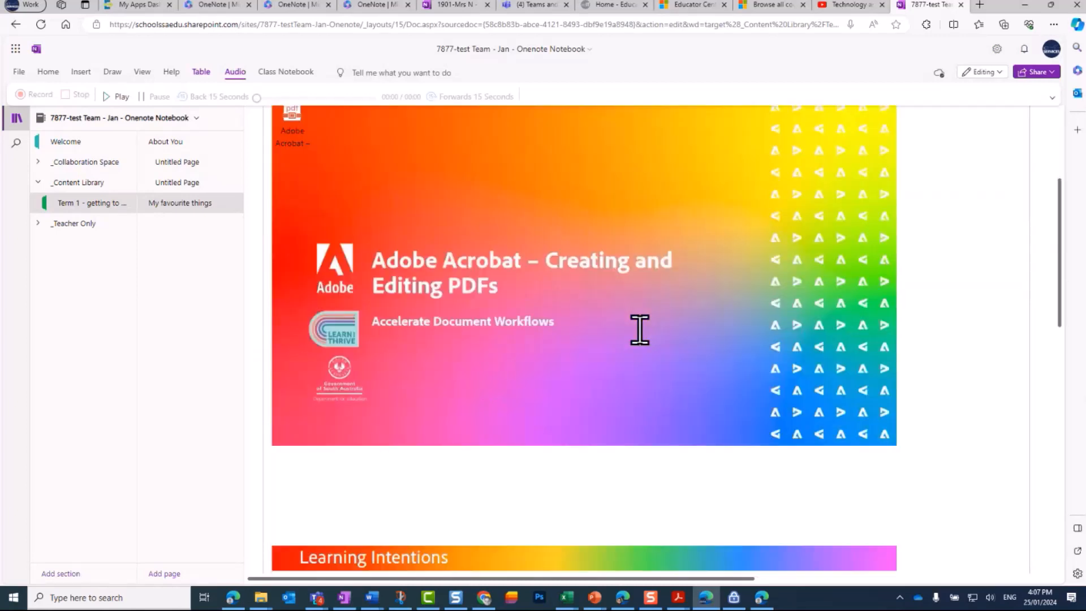
pyautogui.scroll(3, 642, 331)
pyautogui.scroll(4, 642, 330)
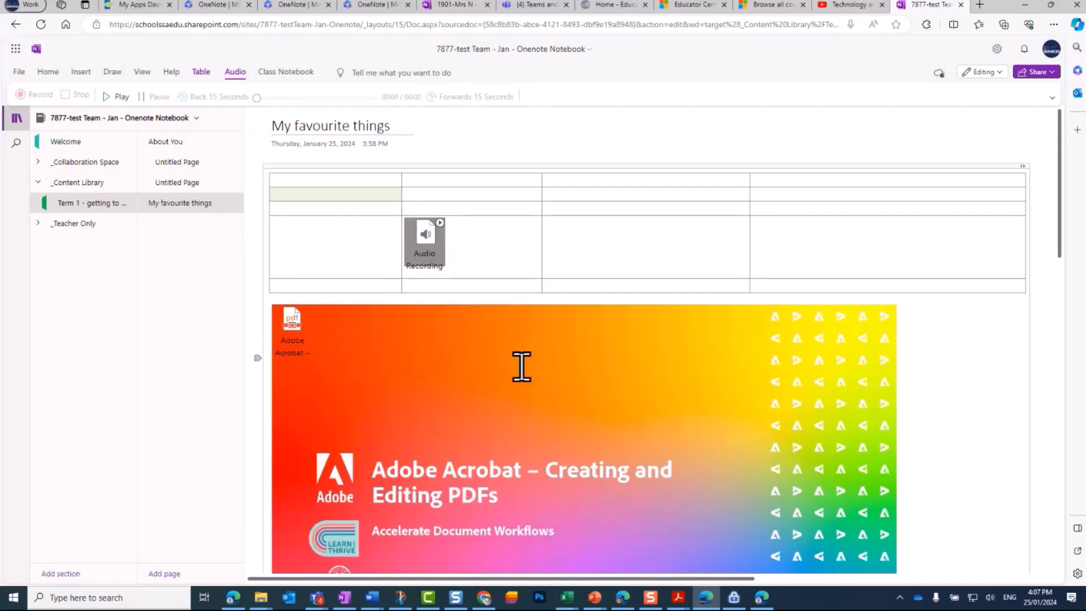
pyautogui.click(285, 329)
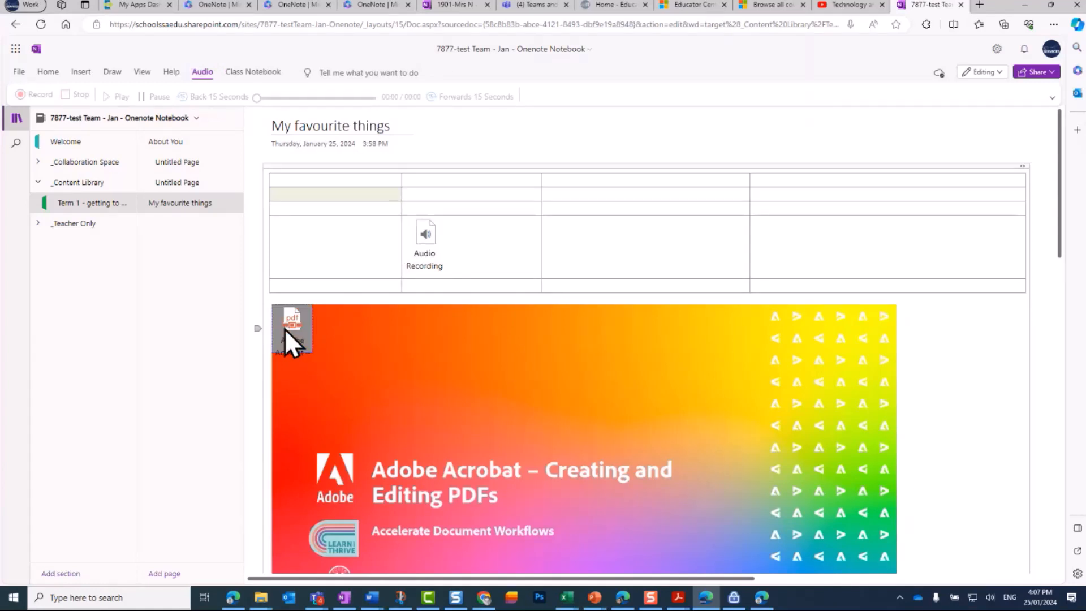
pyautogui.press('Delete')
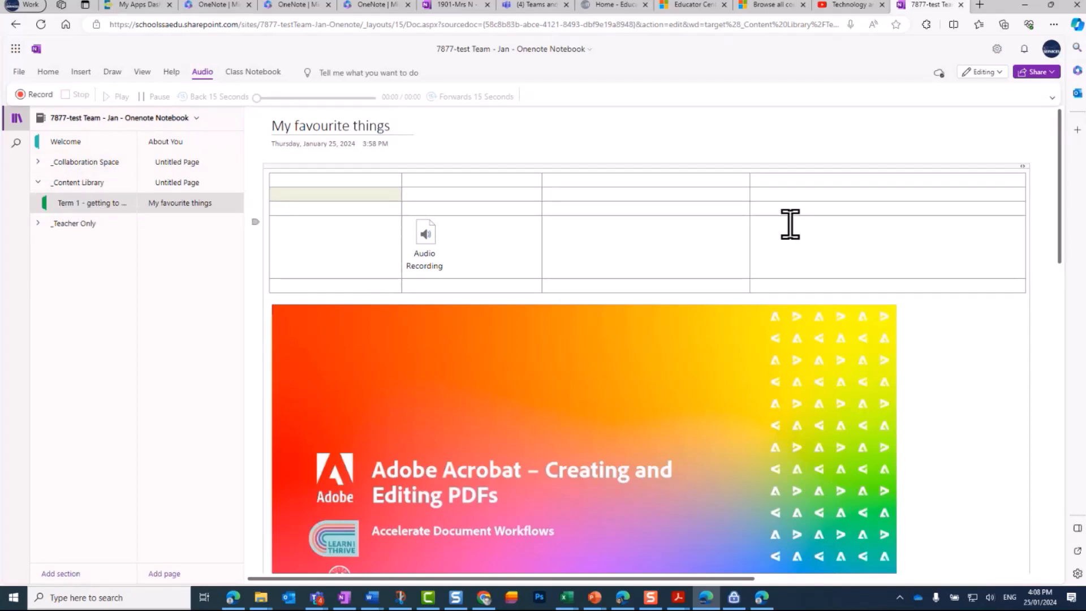
# Examine the Term 1 section's options and section colours, and expand the _Collaboration Space section group.
pyautogui.rightClick(58, 203)
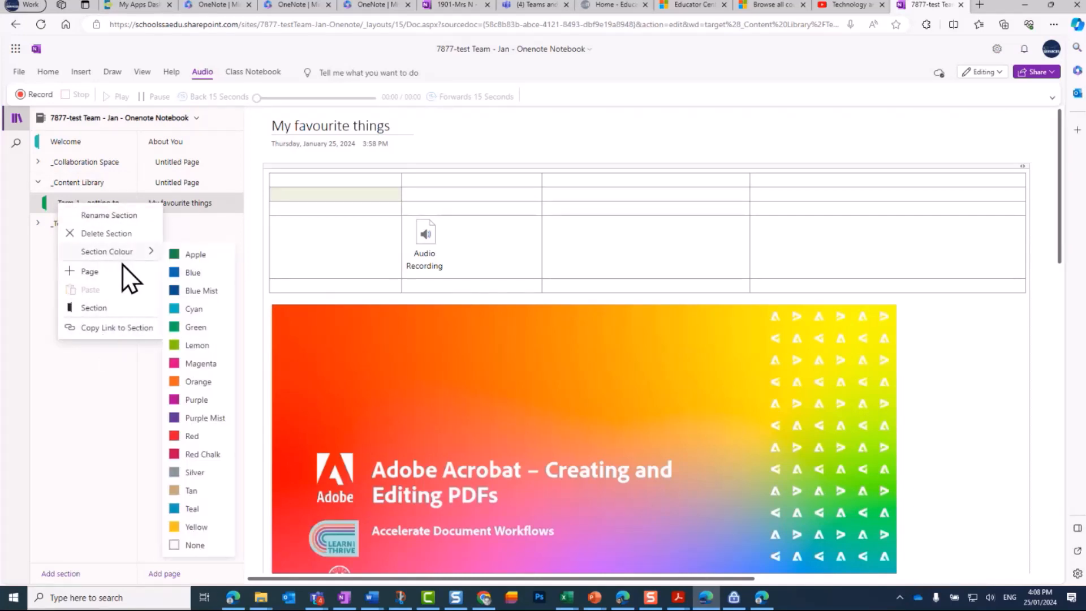
pyautogui.moveTo(122, 254)
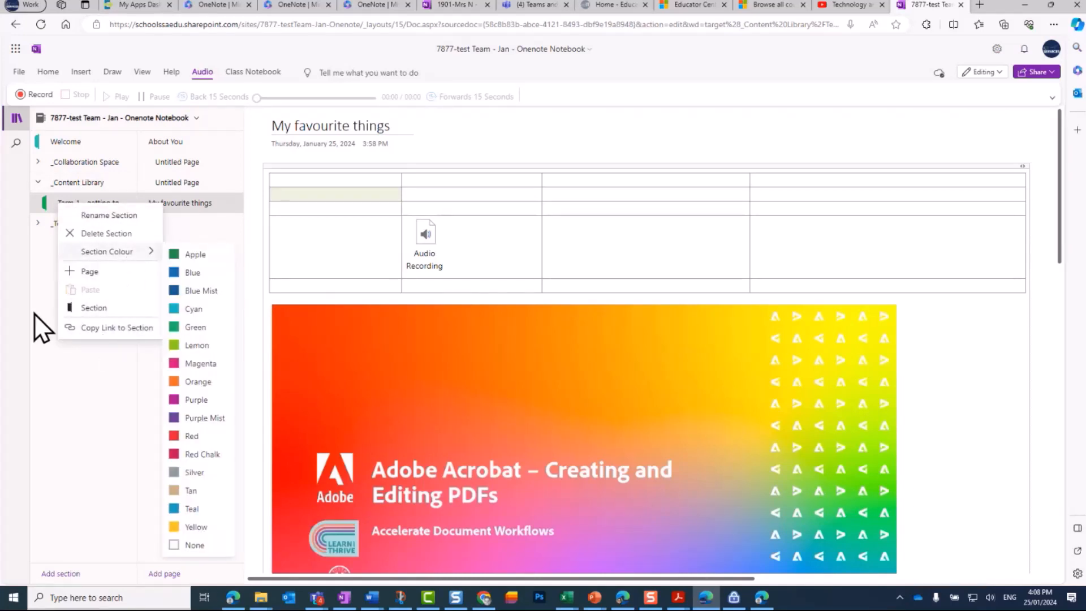
pyautogui.click(90, 393)
pyautogui.moveTo(66, 207)
pyautogui.mouseDown()
pyautogui.moveTo(77, 182)
pyautogui.moveTo(68, 156)
pyautogui.moveTo(75, 221)
pyautogui.moveTo(68, 160)
pyautogui.moveTo(56, 175)
pyautogui.moveTo(63, 150)
pyautogui.moveTo(62, 224)
pyautogui.mouseUp()
pyautogui.click(39, 162)
pyautogui.rightClick(63, 223)
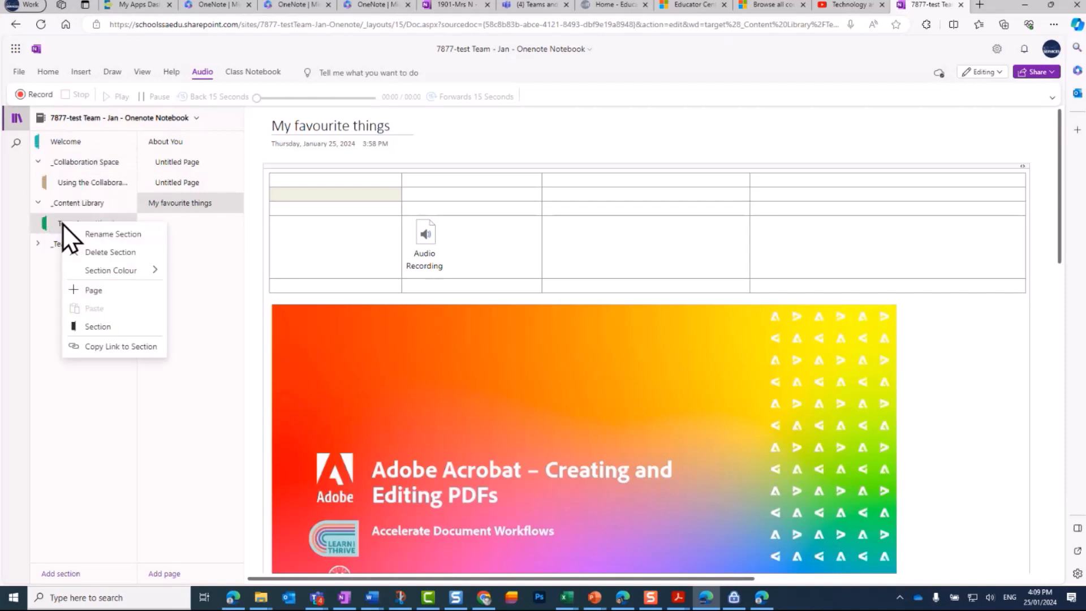
pyautogui.moveTo(145, 275)
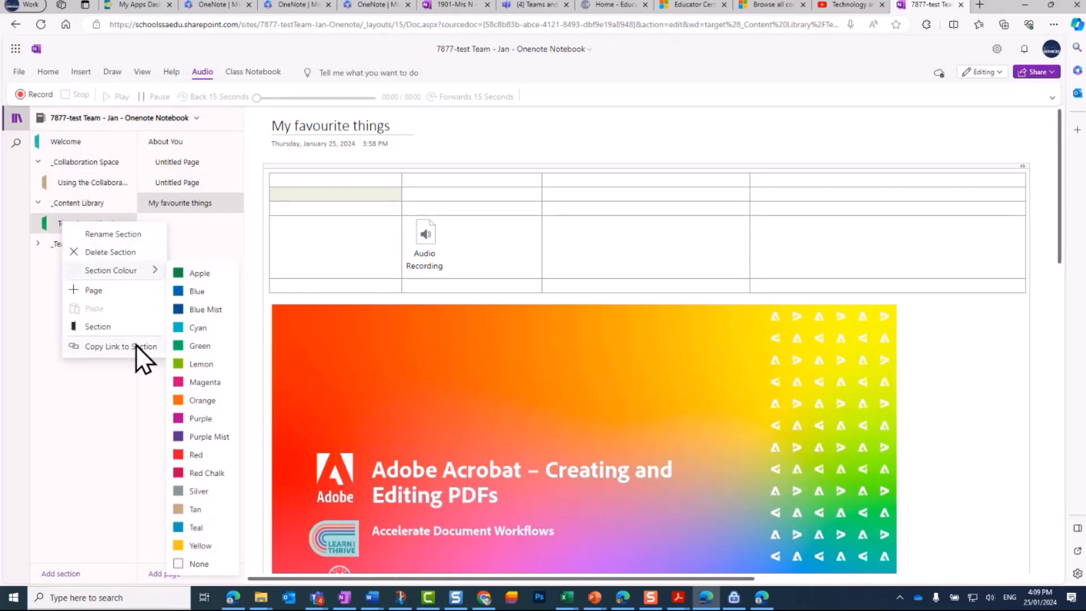
pyautogui.click(115, 393)
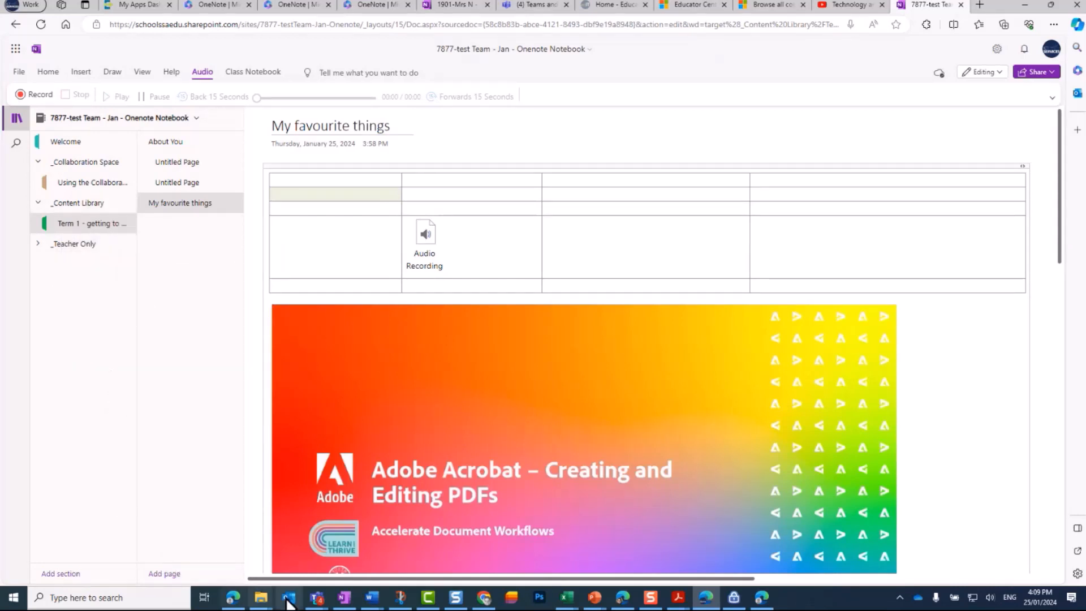
# Switch to the OneNote desktop app, review the Class Notes section's move and copy options, and return to the notebook's top level.
pyautogui.moveTo(351, 604)
pyautogui.click(342, 543)
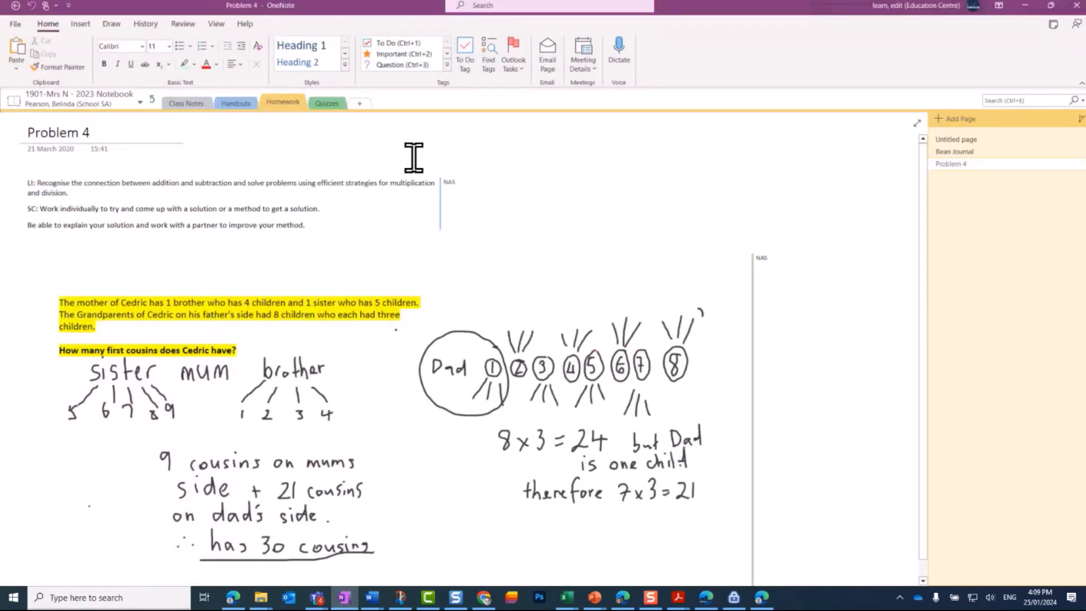
pyautogui.rightClick(215, 97)
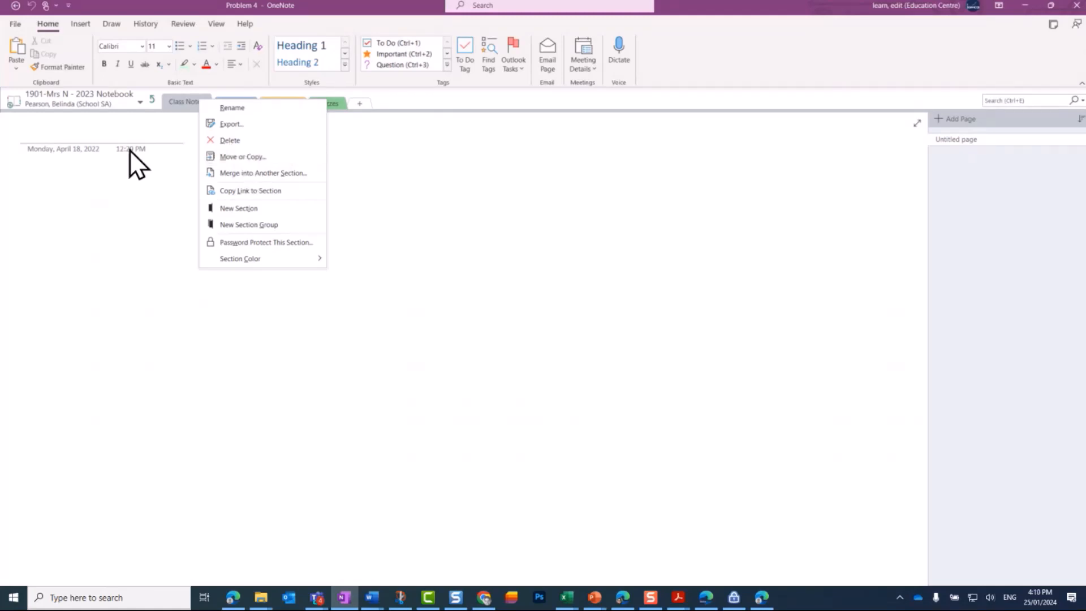
pyautogui.click(153, 99)
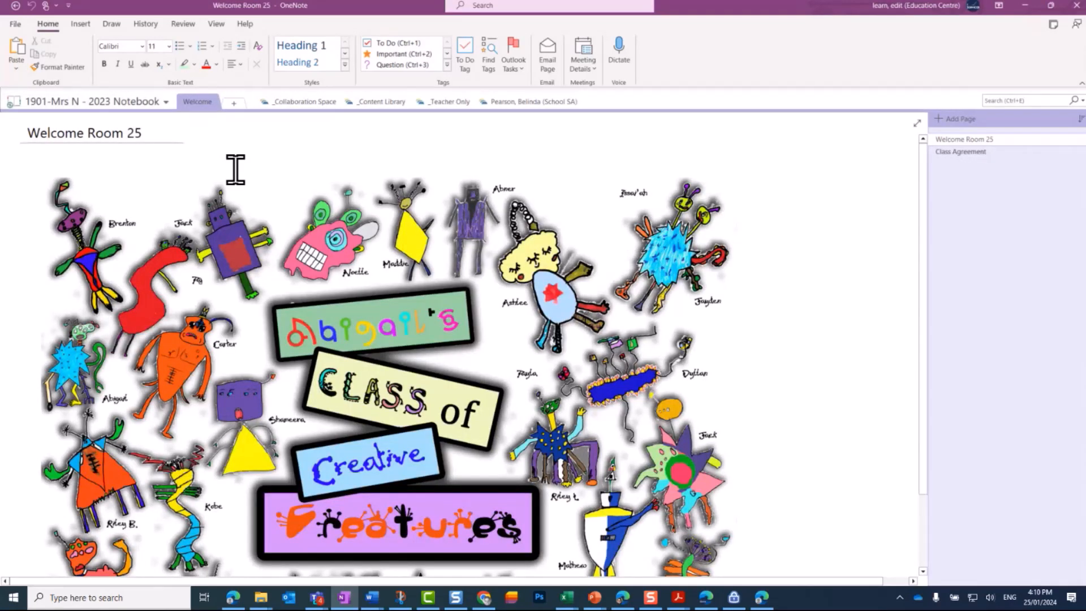
# Browse the list of open notebooks from the _Content Library, reselect the current notebook, and return to its top level.
pyautogui.click(385, 102)
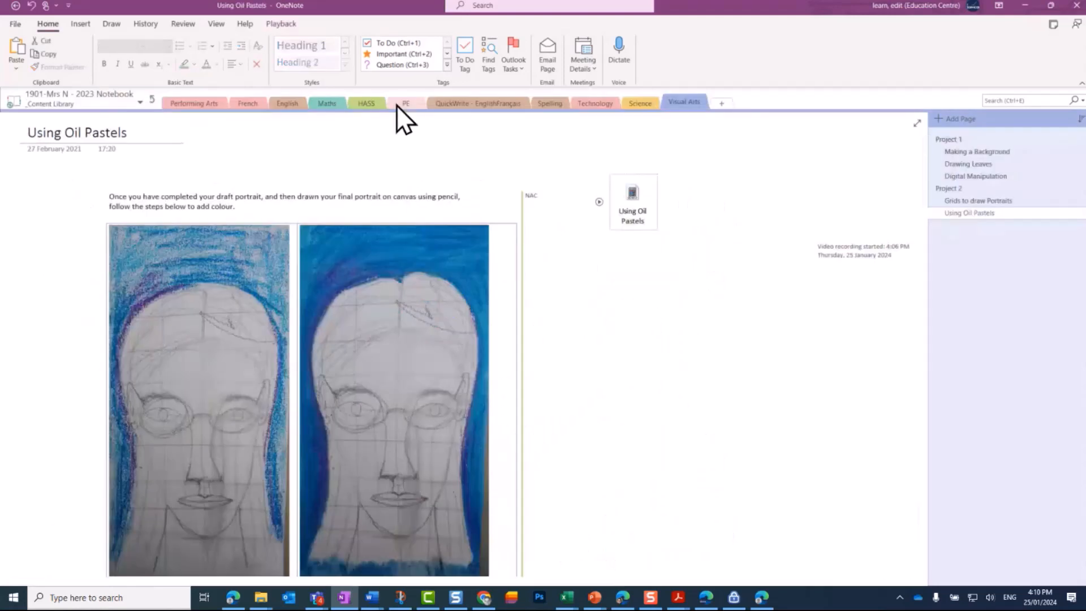
pyautogui.click(140, 99)
pyautogui.scroll(-3, 117, 412)
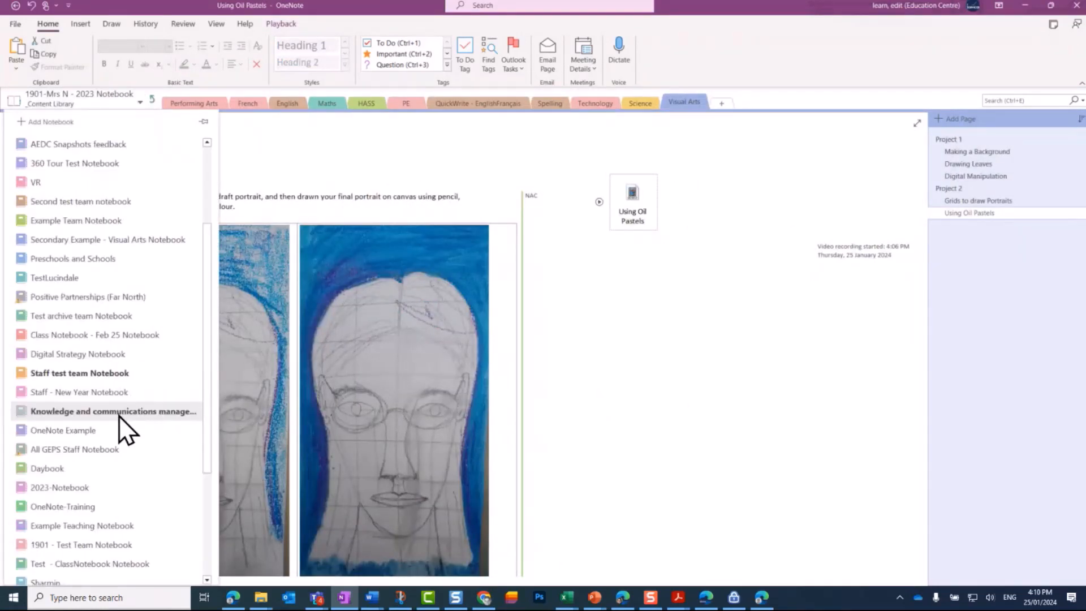
pyautogui.scroll(-4, 119, 416)
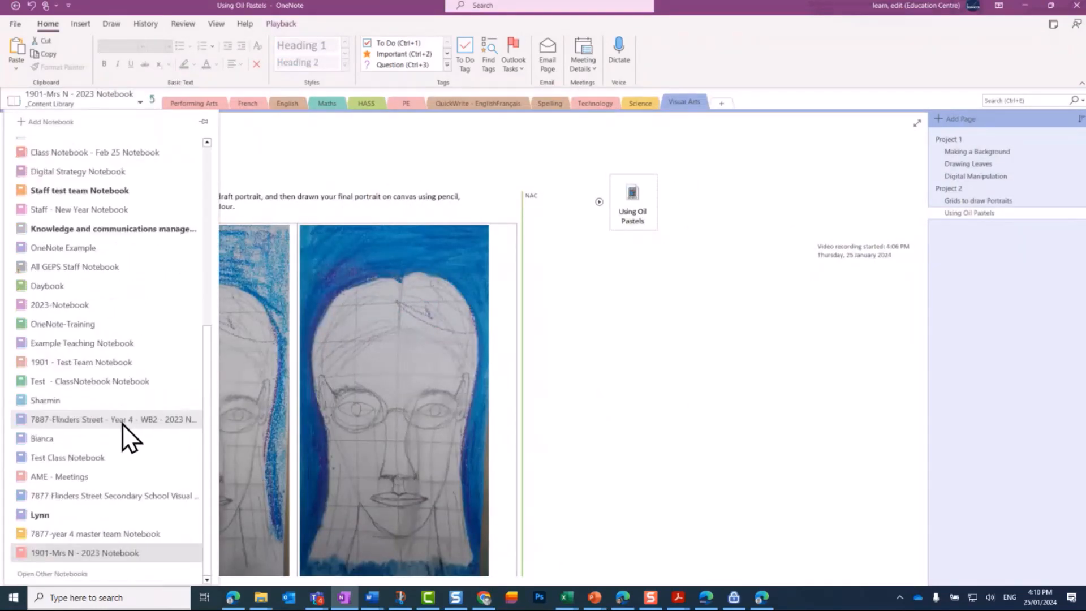
pyautogui.click(55, 553)
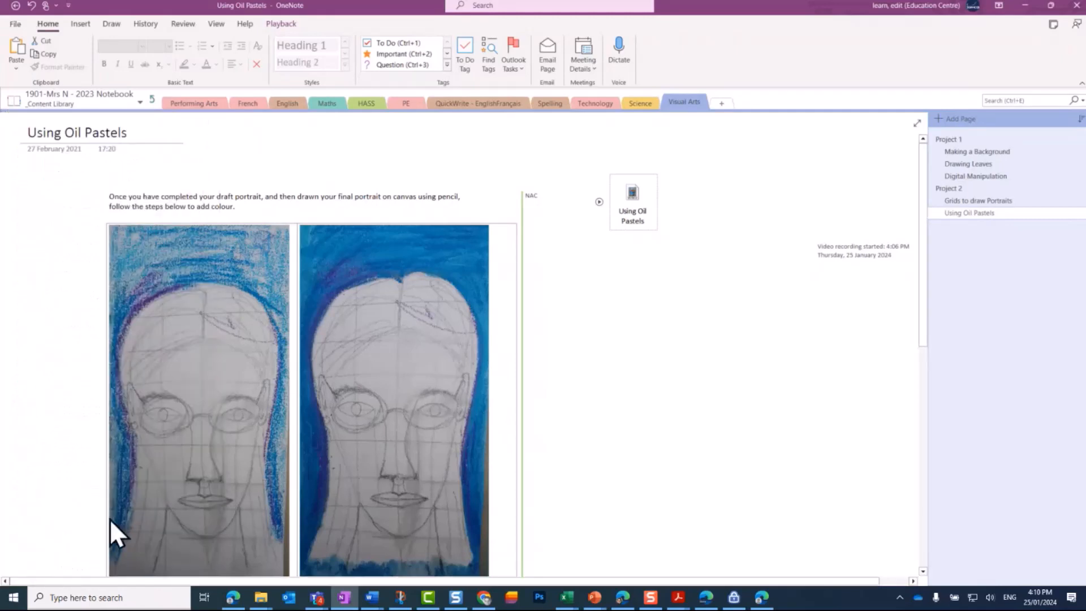
pyautogui.click(153, 100)
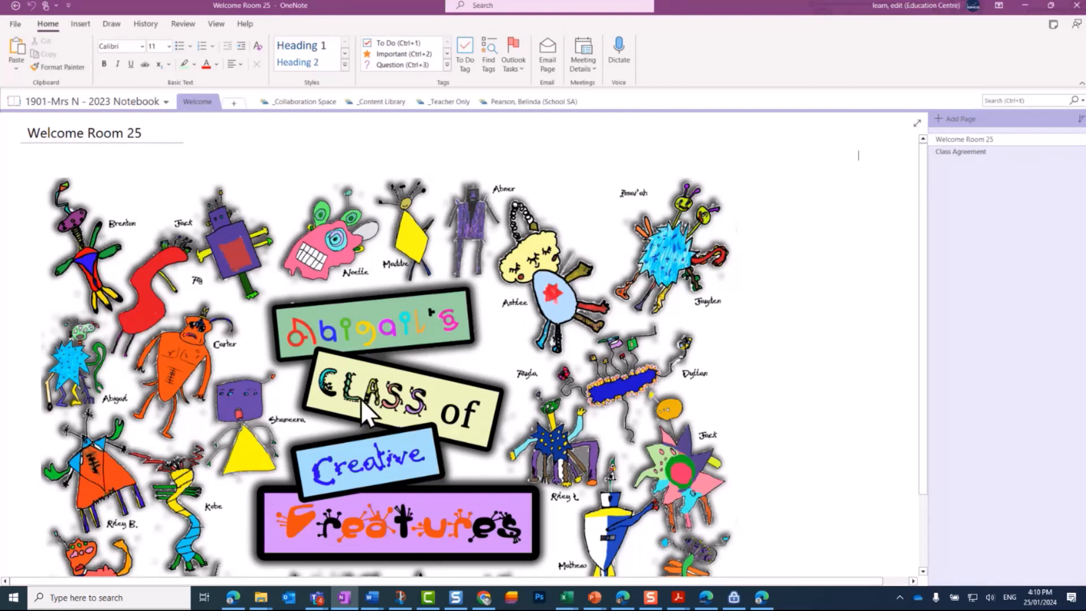
# Return to the browser notebook and review the move/copy destinations for the My favourite things page, including the Using the Collaboration Space section.
pyautogui.click(1027, 7)
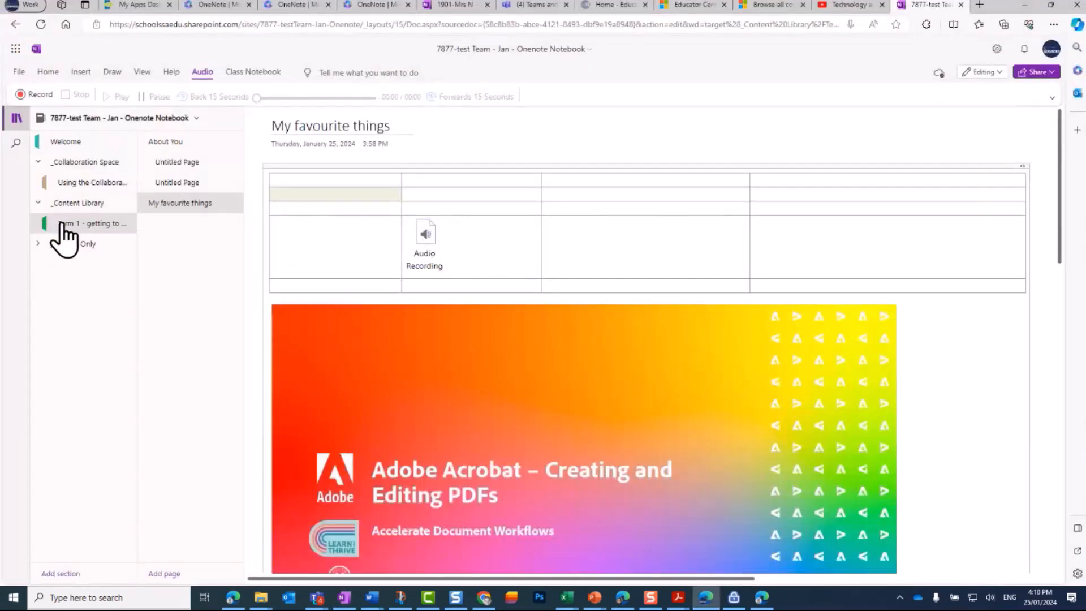
pyautogui.rightClick(170, 202)
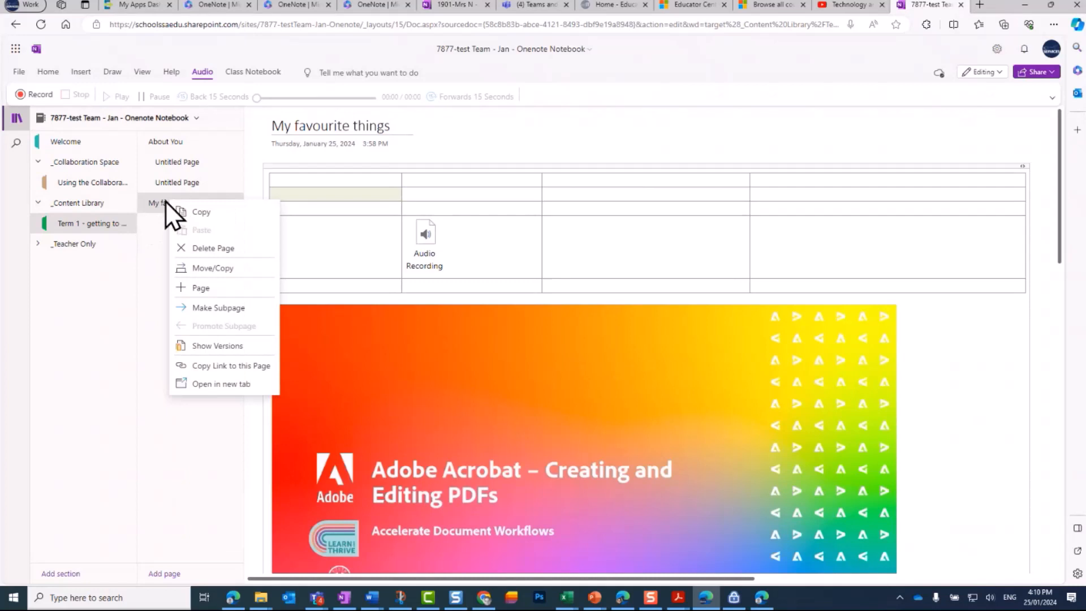
pyautogui.click(217, 269)
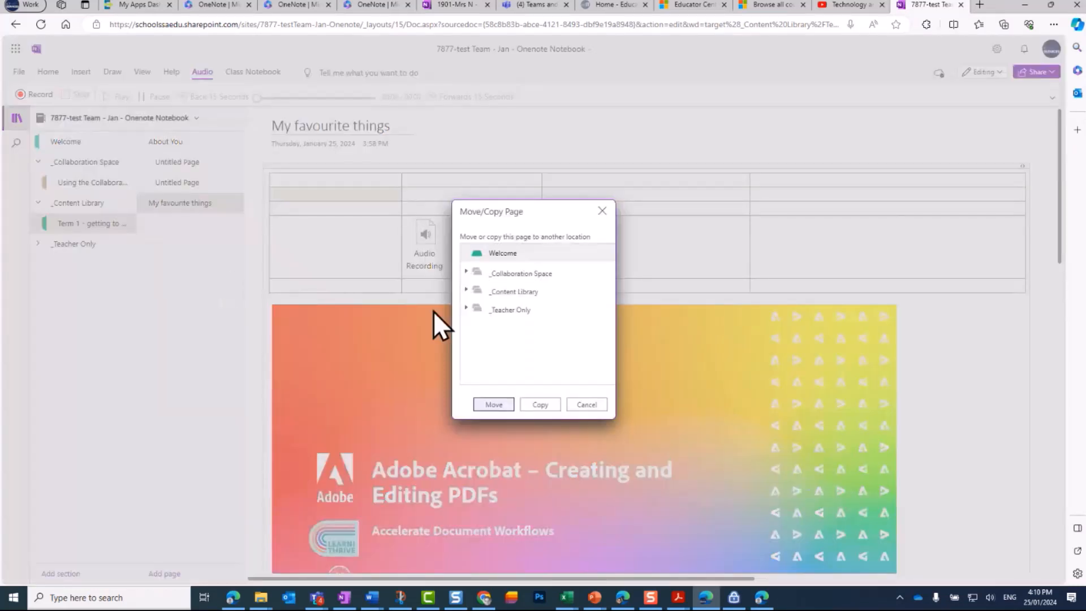
pyautogui.click(466, 272)
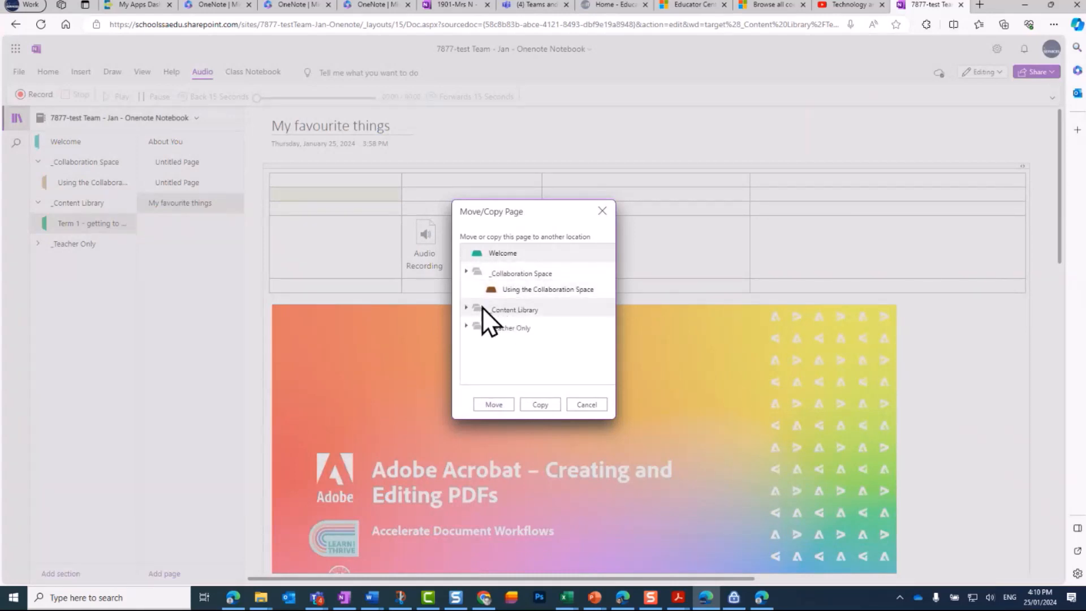
pyautogui.click(494, 294)
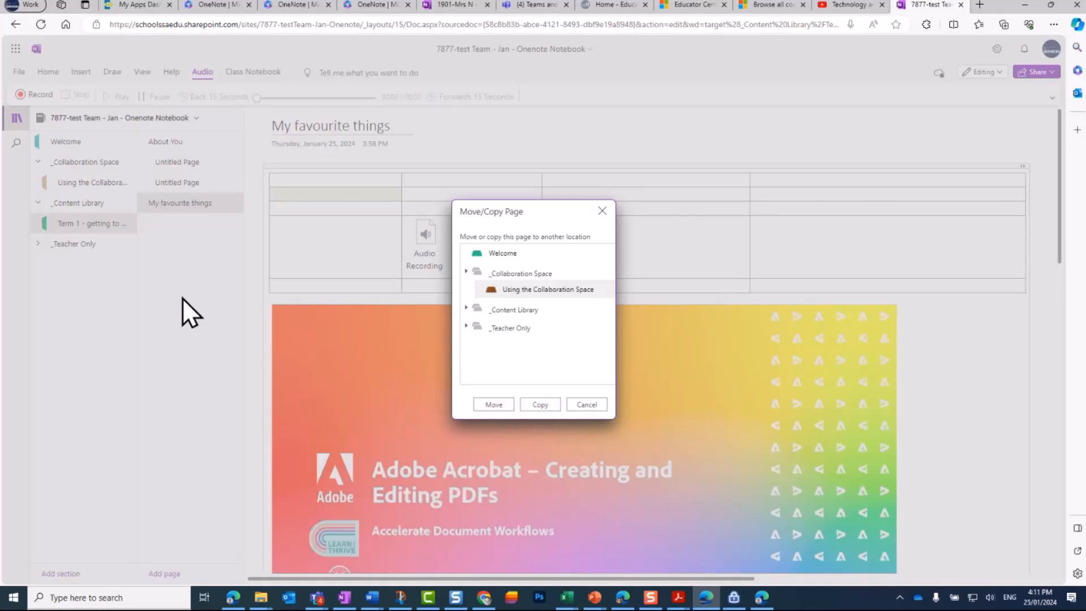
pyautogui.click(602, 211)
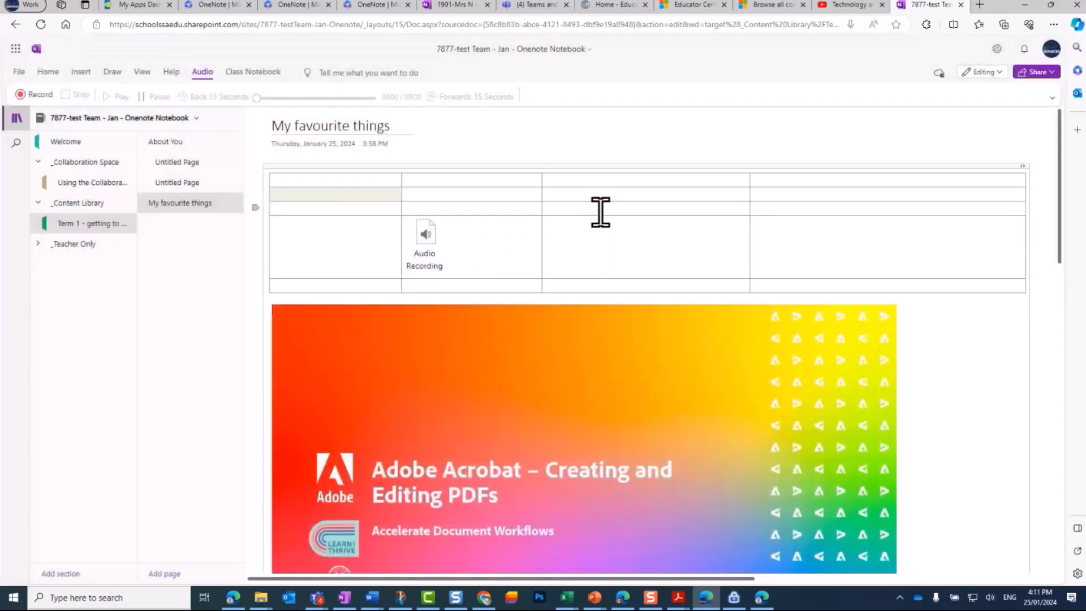
# Copy the Getting started page from the _Teacher Only group's section to the Using the Collaboration Space section.
pyautogui.click(38, 244)
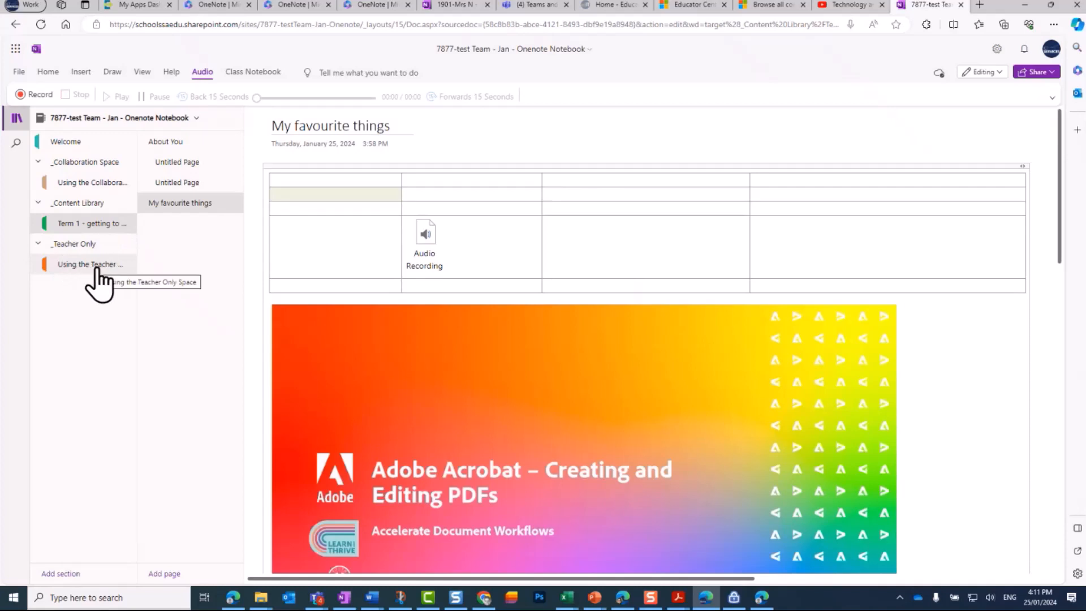
pyautogui.click(94, 269)
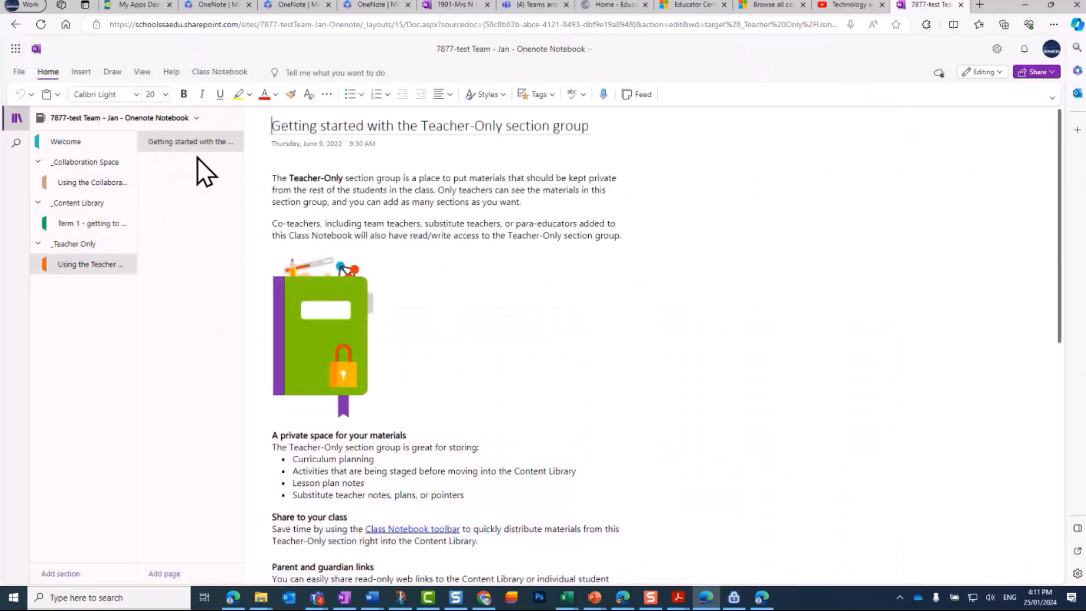
pyautogui.rightClick(190, 145)
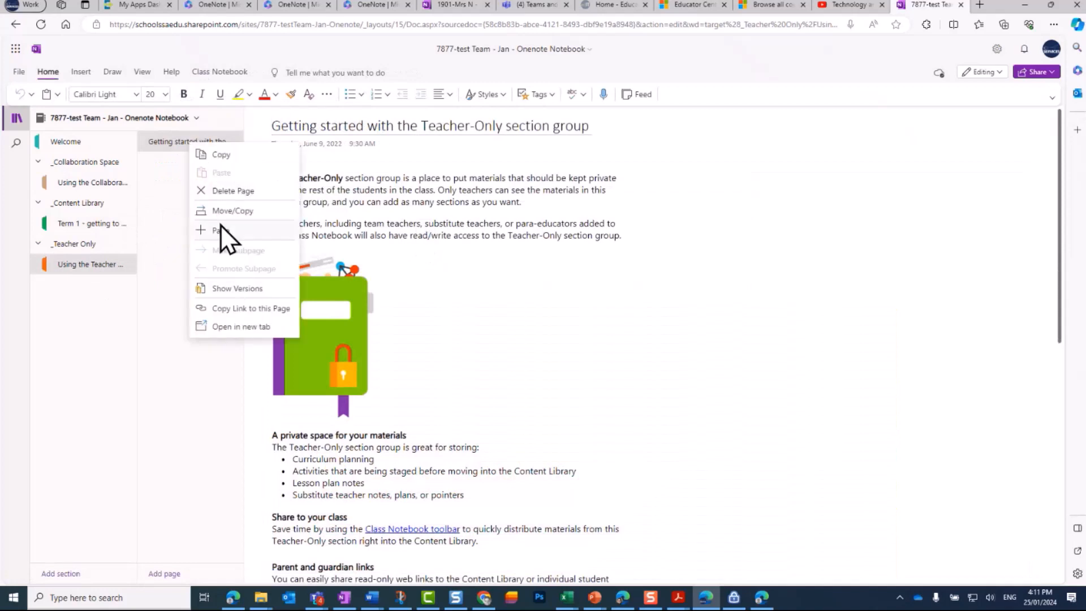
pyautogui.click(232, 213)
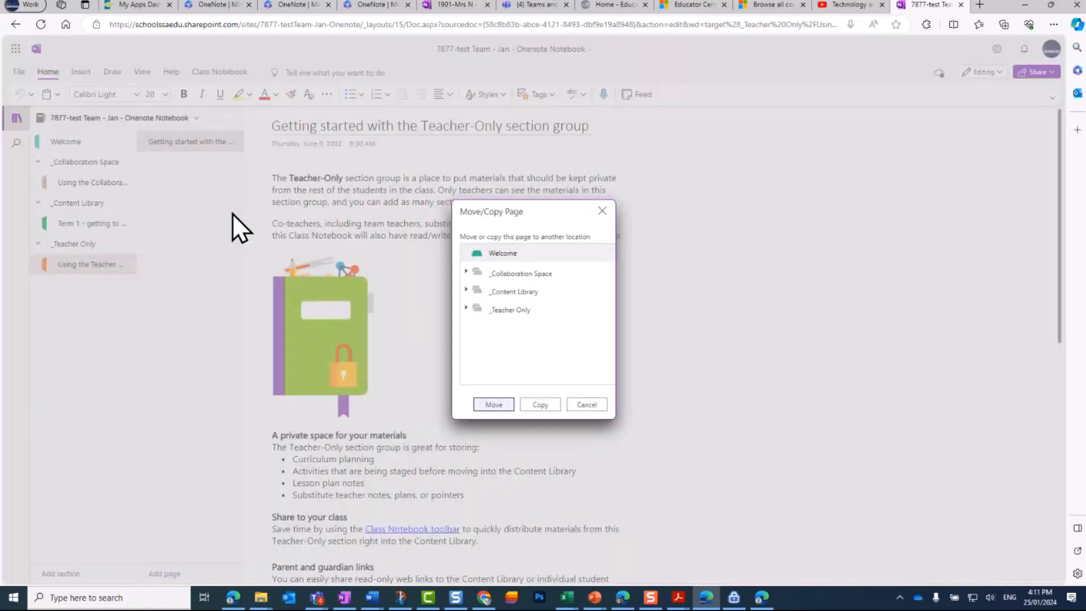
pyautogui.click(465, 271)
pyautogui.click(497, 292)
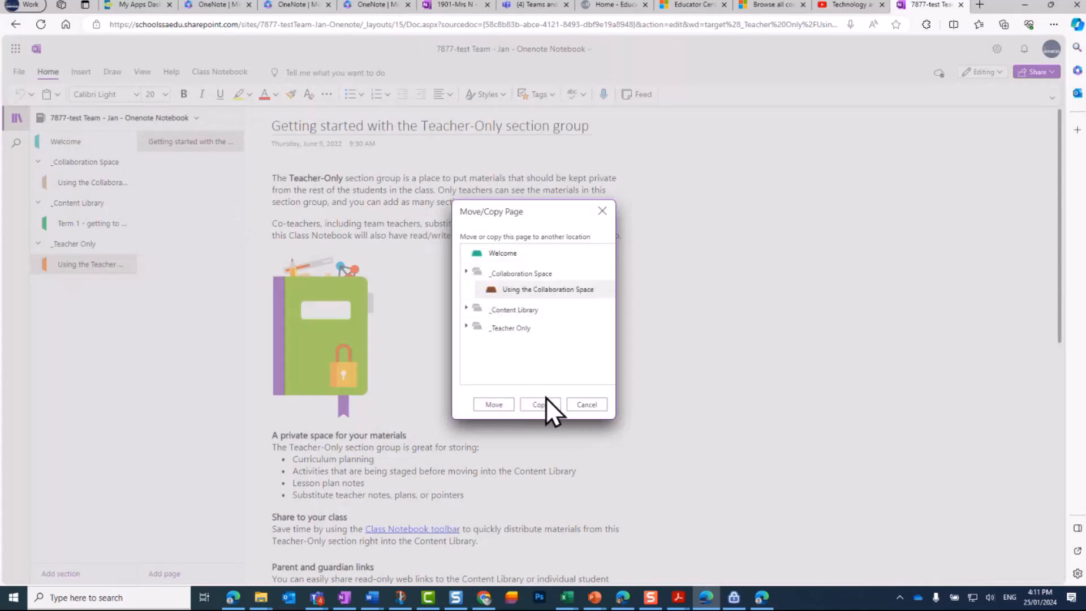
pyautogui.click(544, 405)
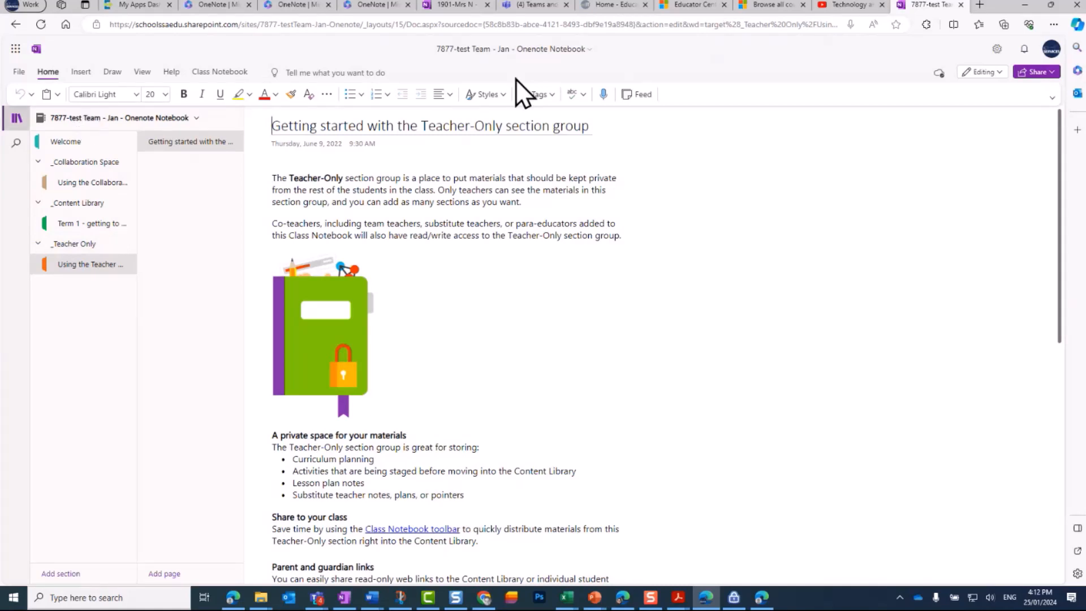
# Examine the Forms for OneNote options for adding a form to the page, and close them.
pyautogui.click(81, 71)
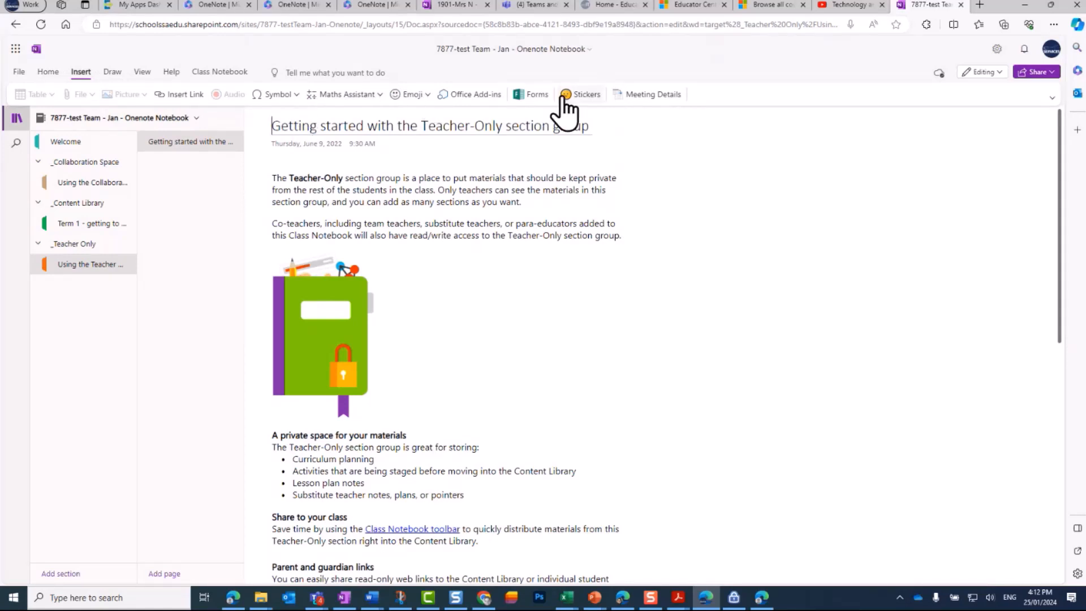
pyautogui.click(534, 102)
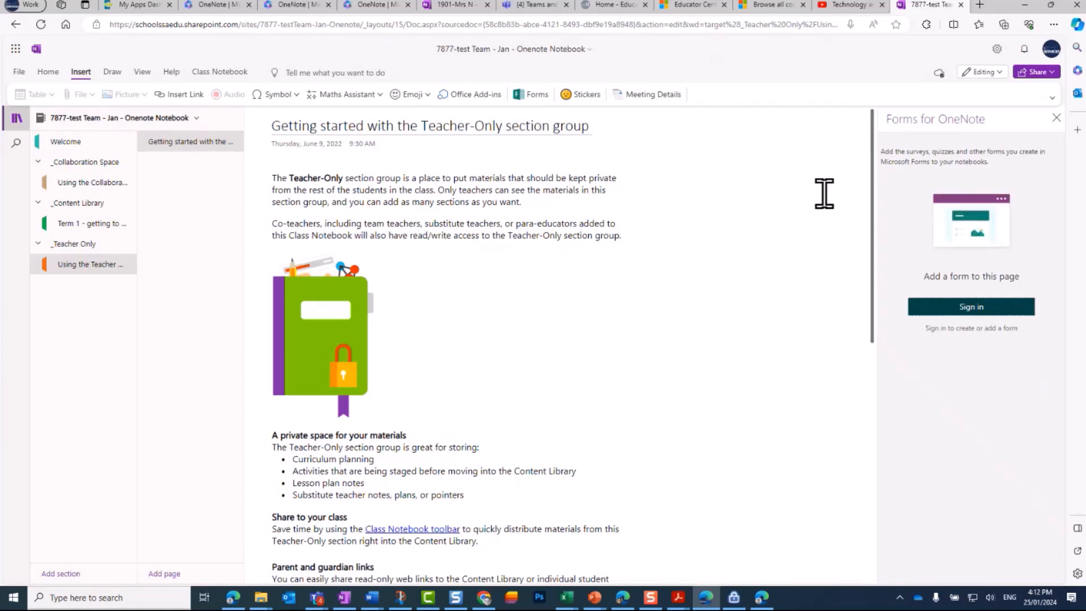
pyautogui.click(1057, 118)
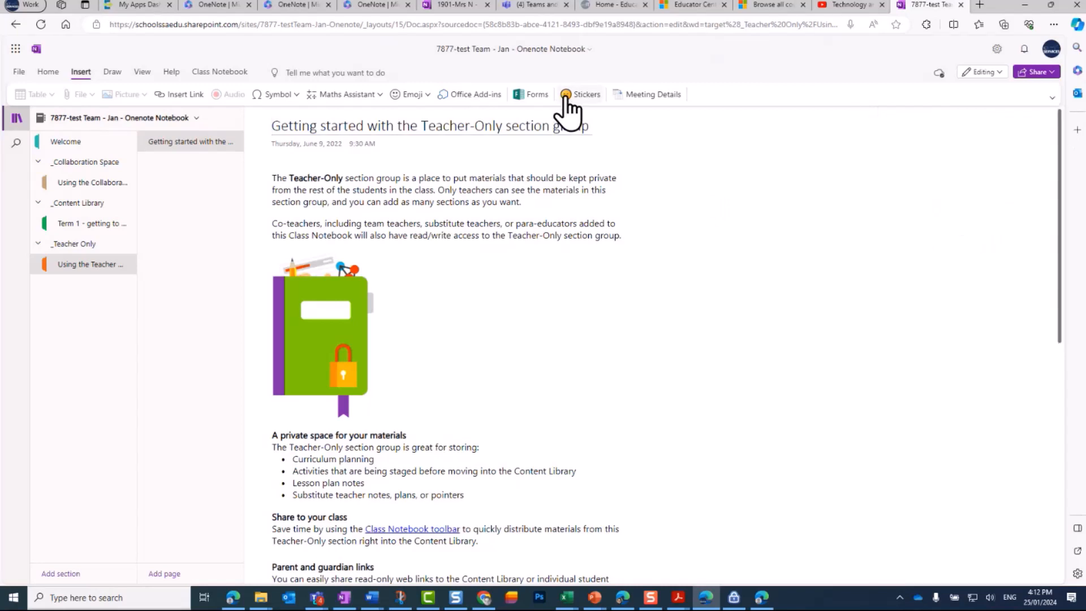
# Insert the "Terrific!" sticker from the Mixed vegetables set and move it beside the page's introductory text.
pyautogui.click(565, 95)
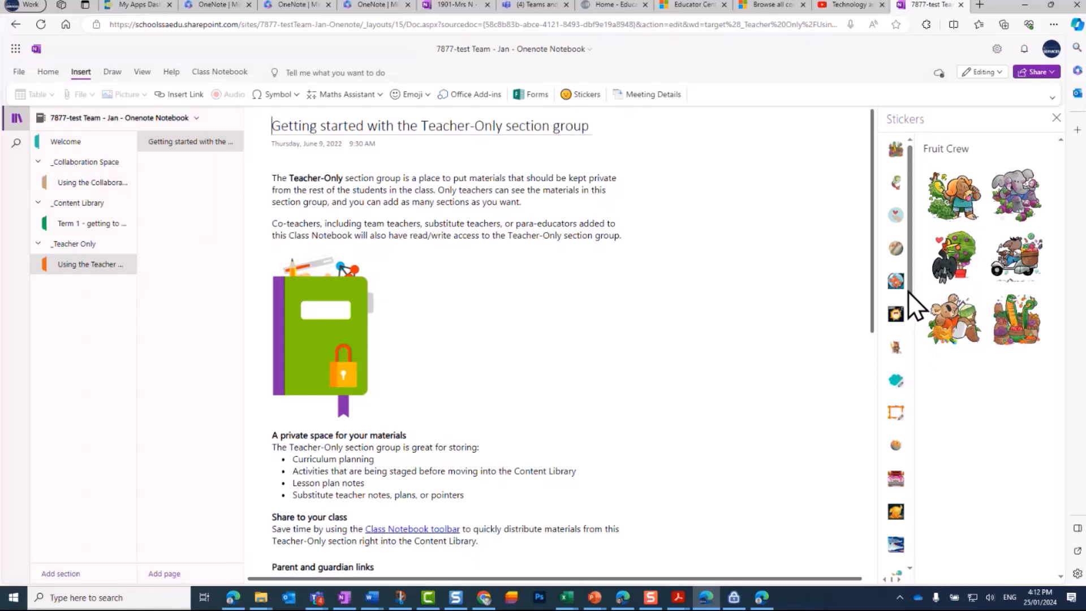
pyautogui.moveTo(909, 291); pyautogui.dragTo(919, 537)
pyautogui.click(896, 330)
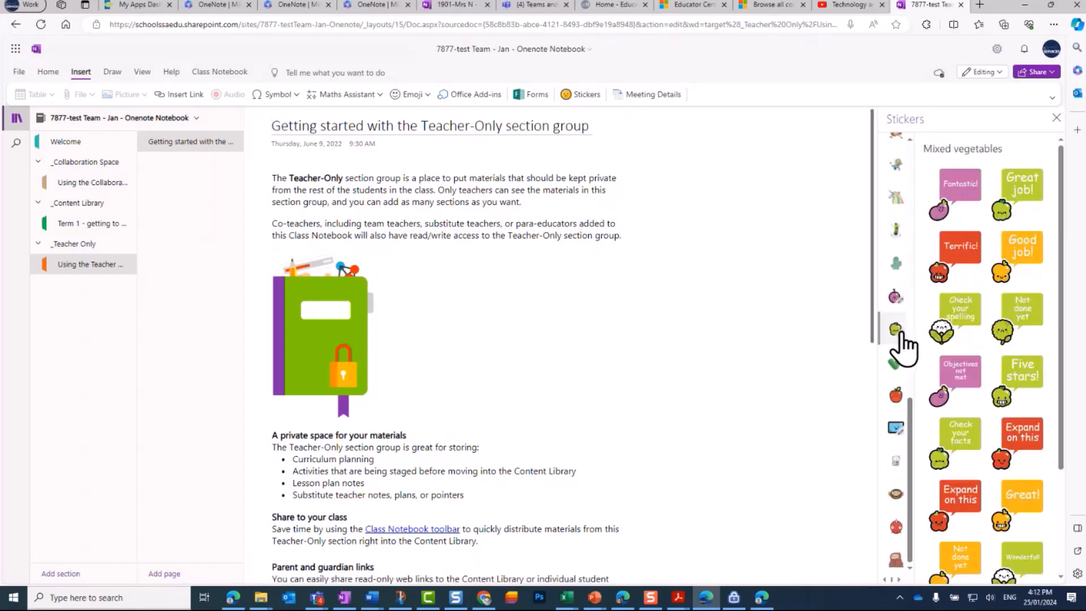
pyautogui.click(973, 251)
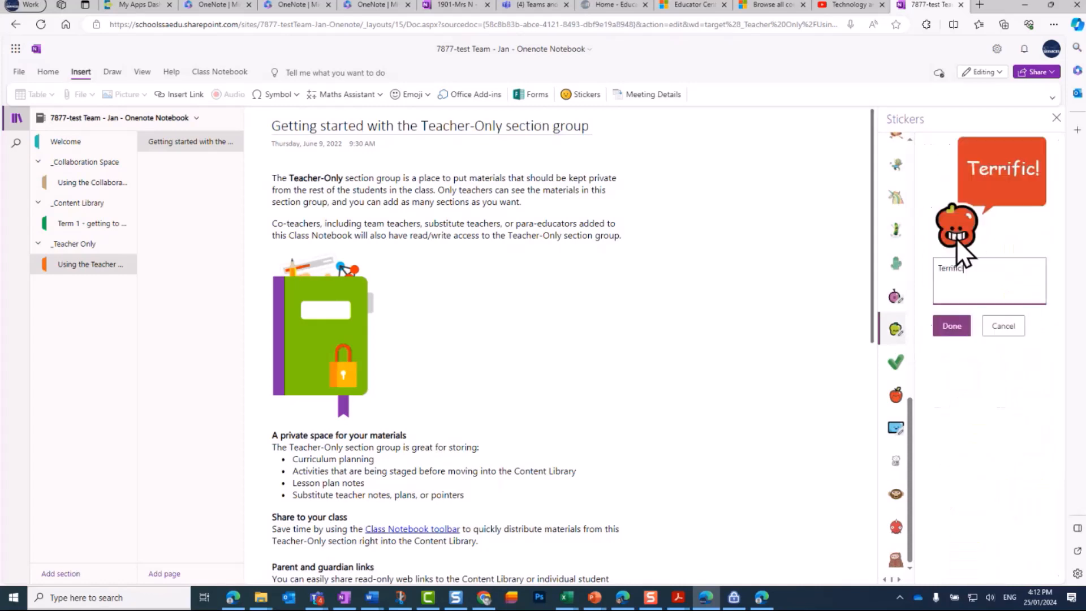
pyautogui.click(953, 328)
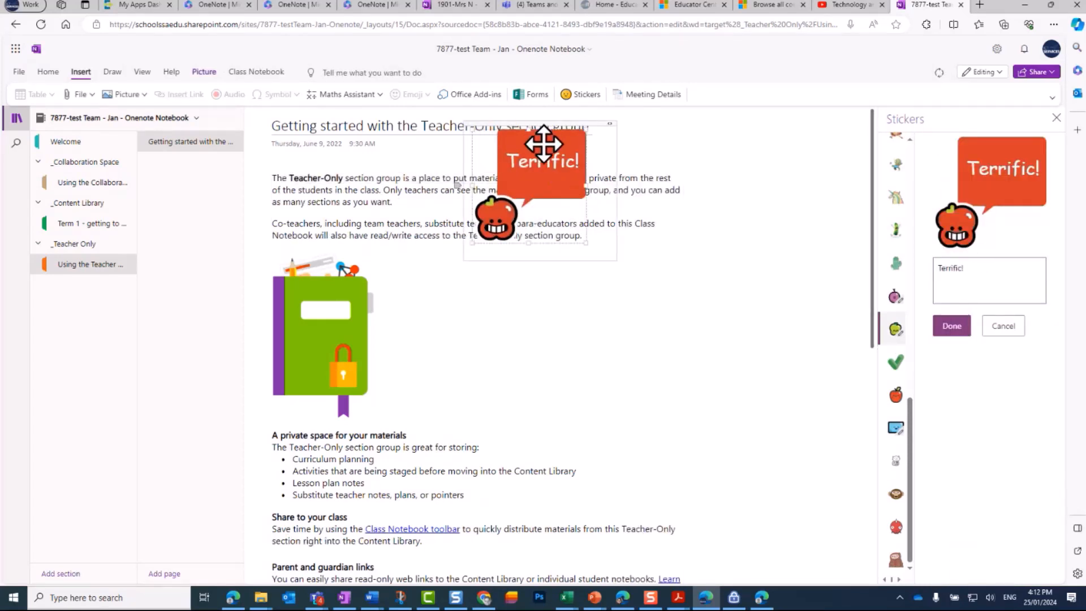
pyautogui.moveTo(543, 145); pyautogui.dragTo(788, 146)
# Change the inserted sticker's wording to "Yay!" and display the Checkplus sticker set.
pyautogui.click(969, 267)
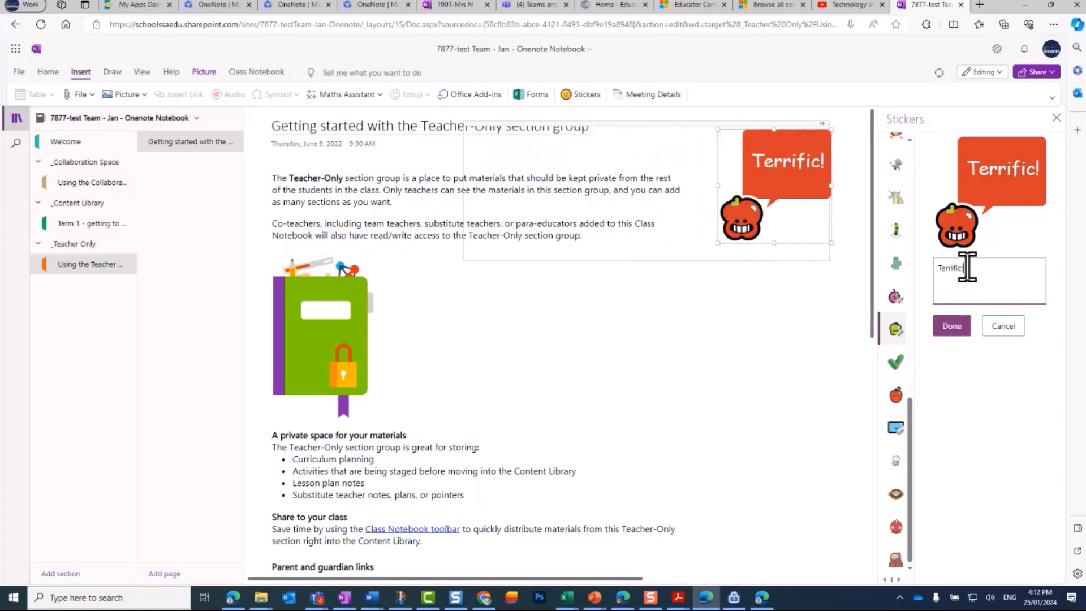
pyautogui.moveTo(968, 268); pyautogui.dragTo(937, 269)
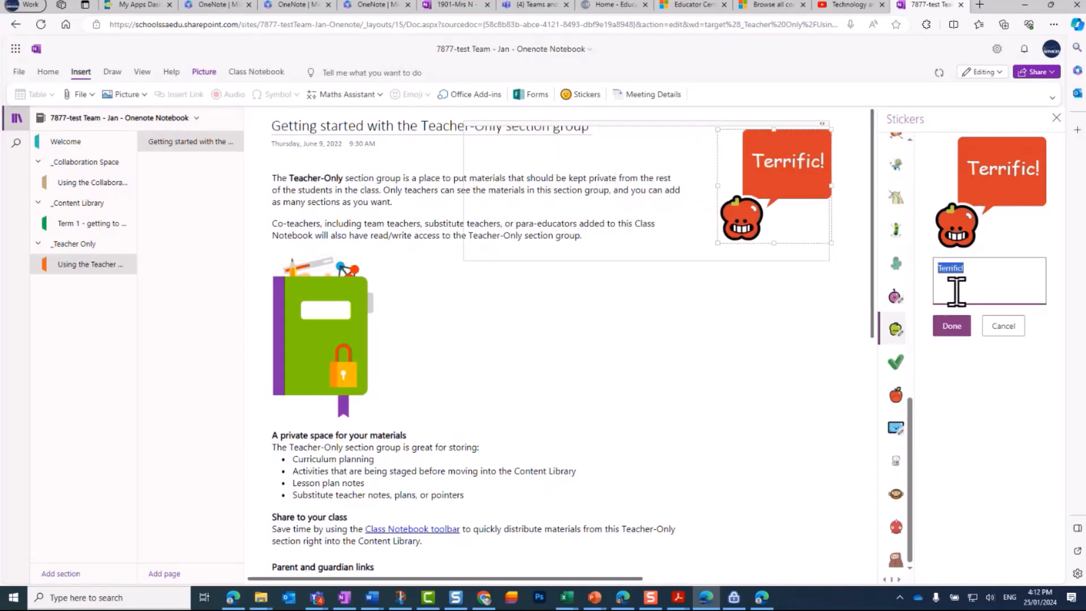
pyautogui.write('Yay')
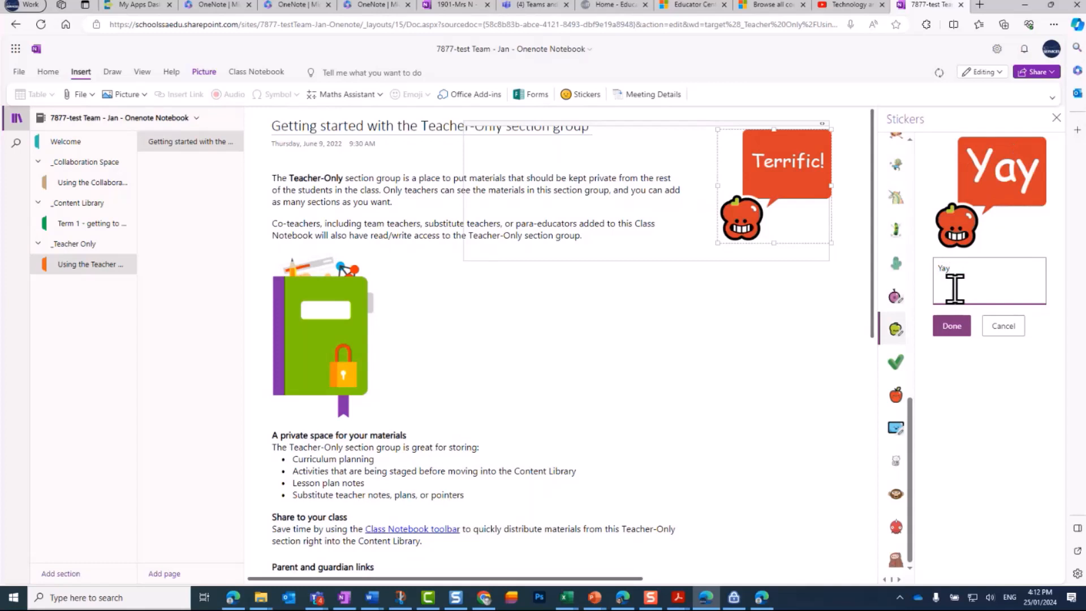
pyautogui.write('!')
pyautogui.click(952, 328)
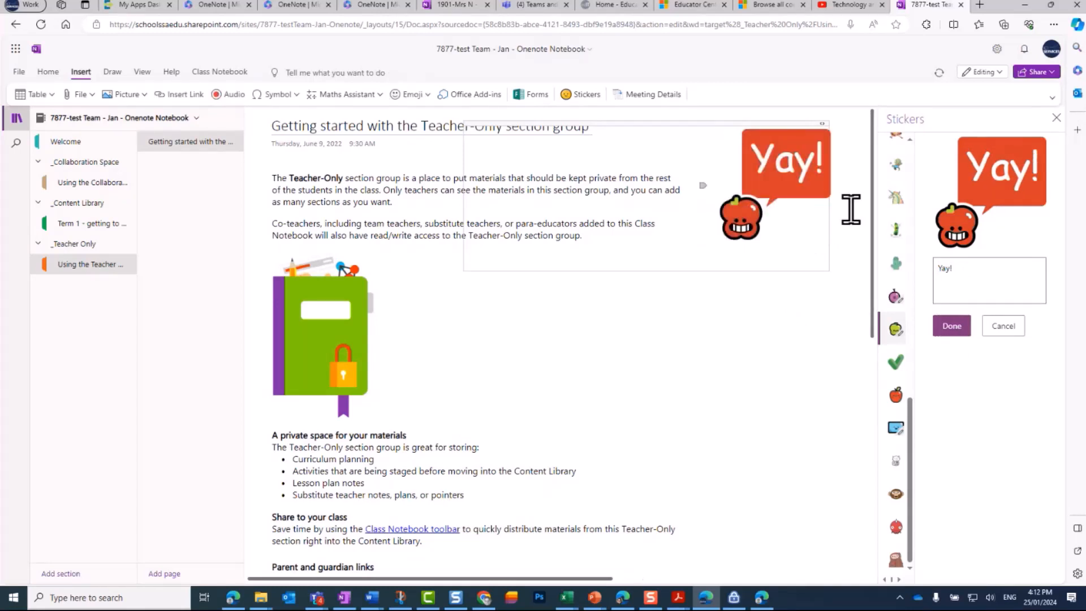
pyautogui.click(895, 362)
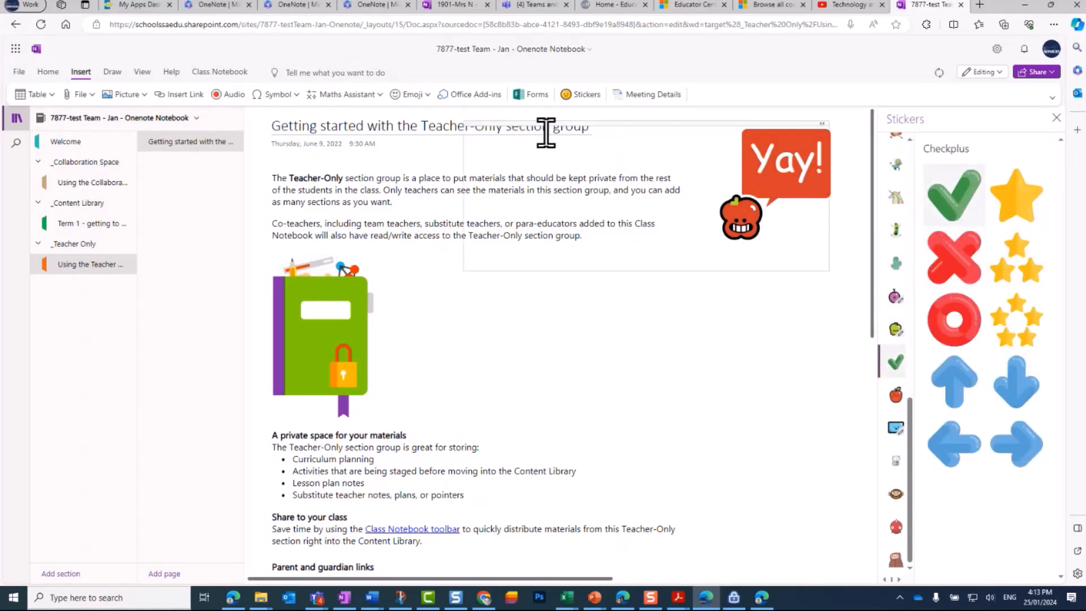
# Open Maths Assistant and replace the Teacher-Only page's body content with the equation X + 3 = 7.
pyautogui.click(340, 95)
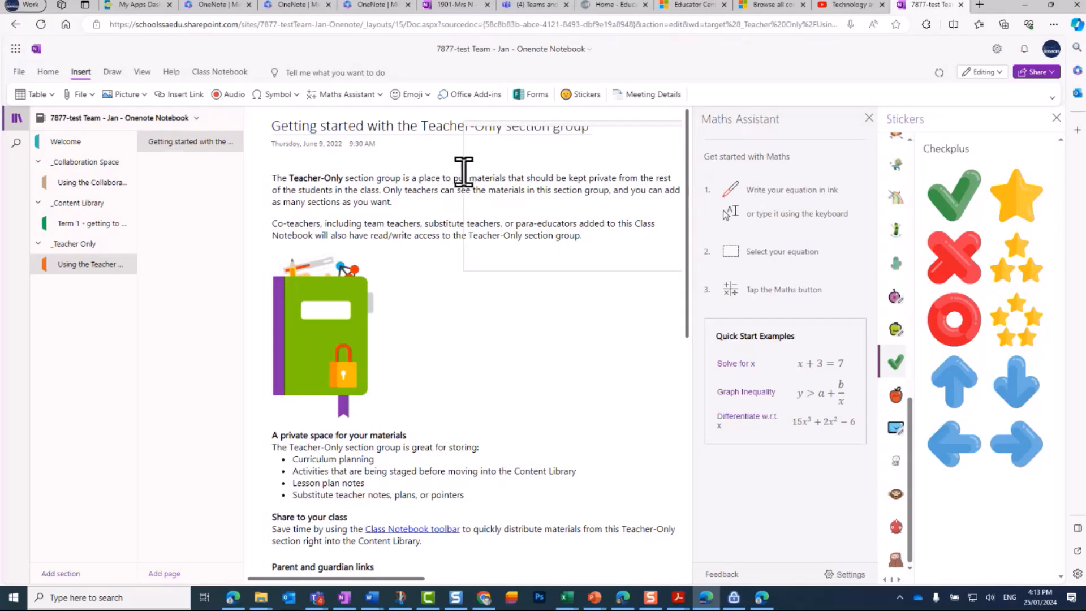
pyautogui.click(444, 168)
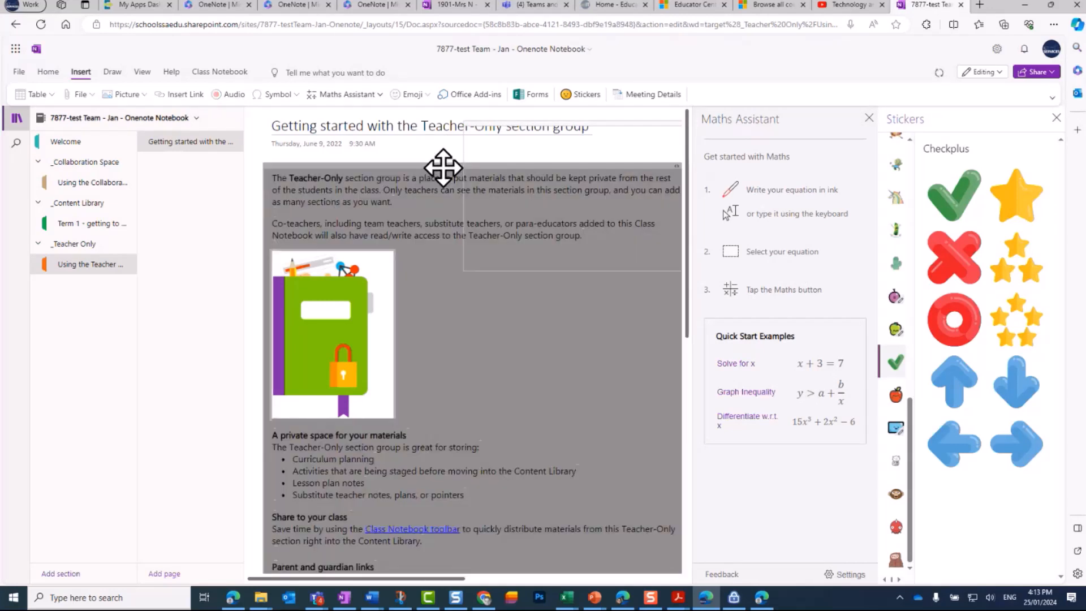
pyautogui.press('Delete')
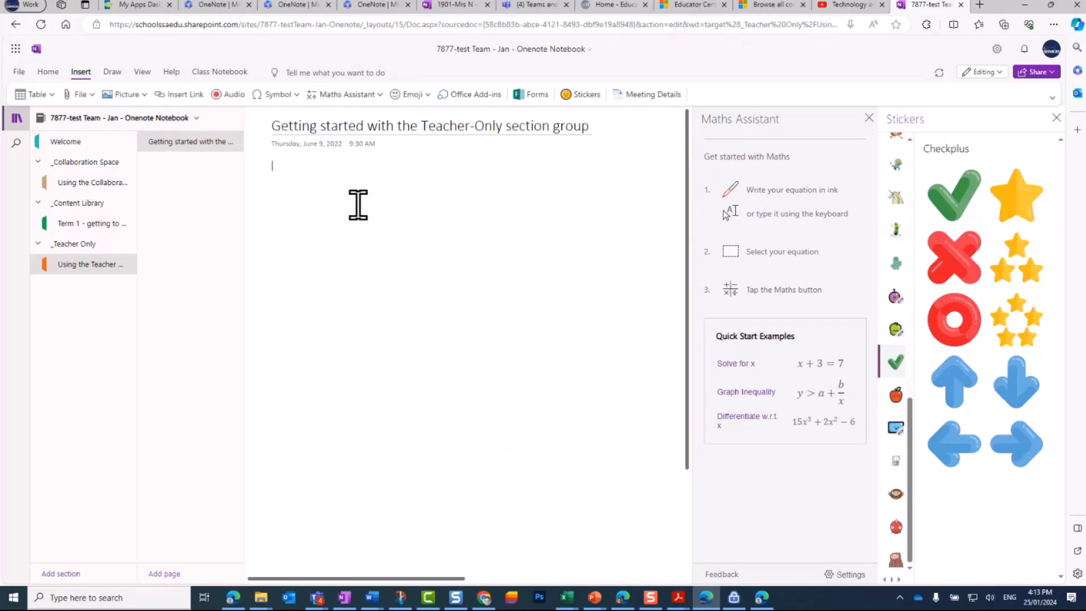
pyautogui.write('x')
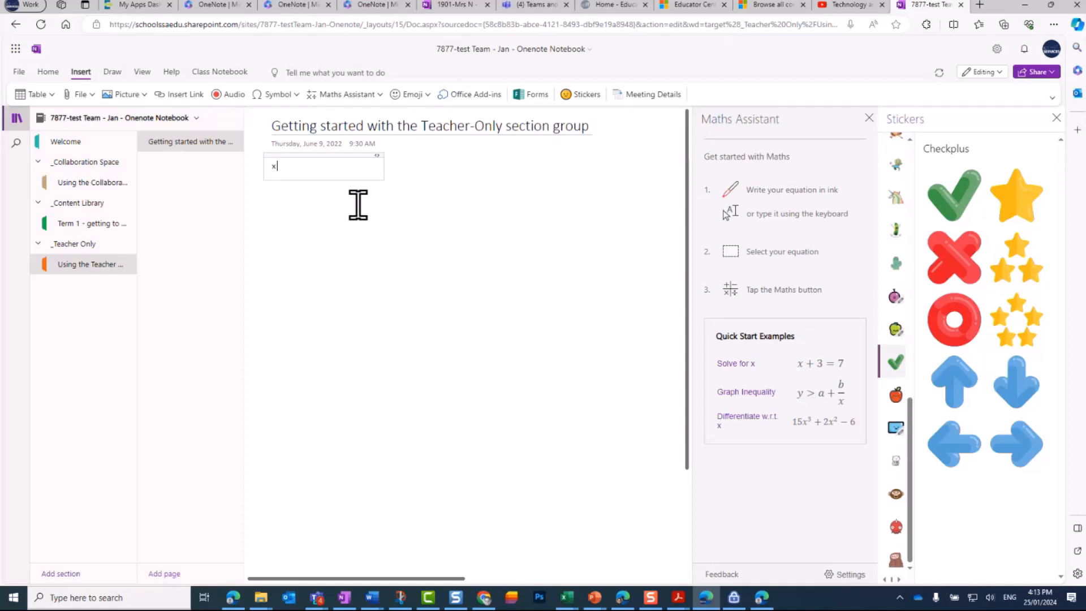
pyautogui.write(' + 3 = 7')
pyautogui.click(437, 217)
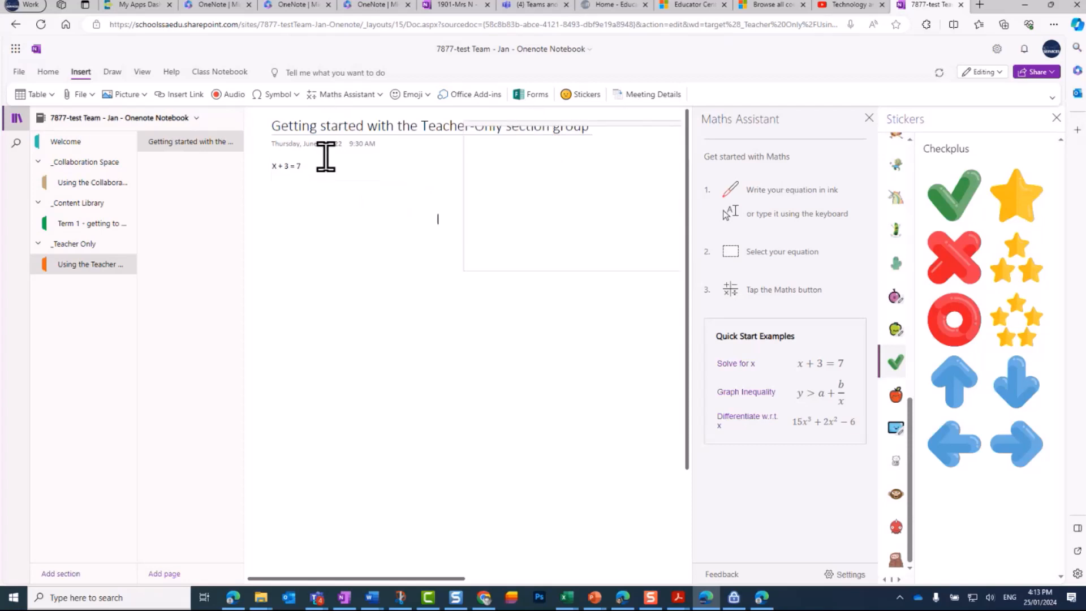
# Select the equation on the page and have Maths Assistant solve it for X.
pyautogui.click(112, 73)
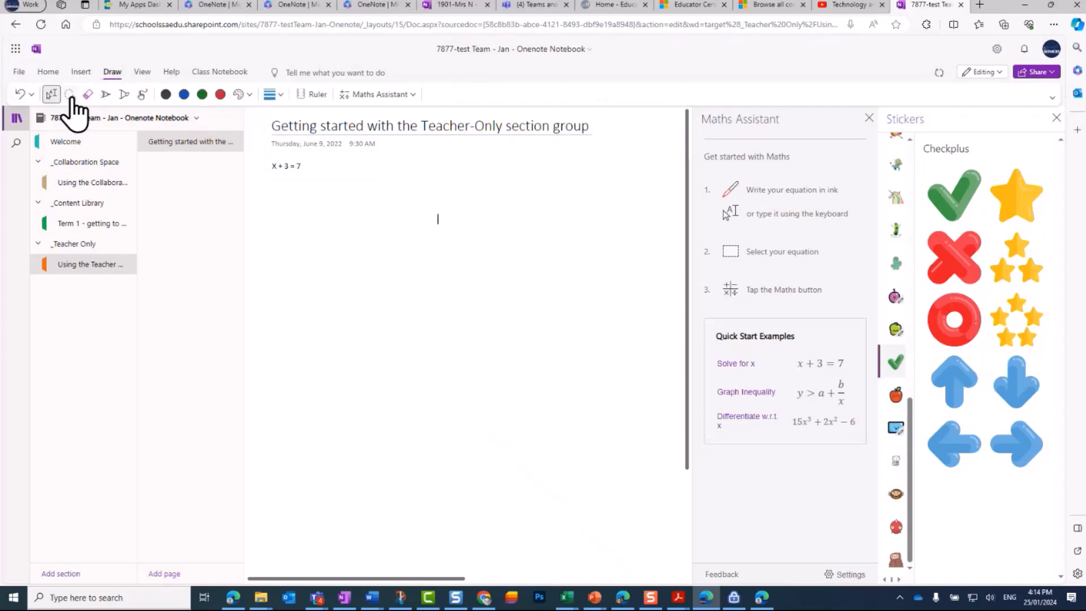
pyautogui.click(73, 98)
pyautogui.click(70, 95)
pyautogui.moveTo(265, 155)
pyautogui.mouseDown()
pyautogui.moveTo(293, 176)
pyautogui.moveTo(334, 171)
pyautogui.moveTo(281, 148)
pyautogui.moveTo(255, 175)
pyautogui.moveTo(336, 180)
pyautogui.mouseUp()
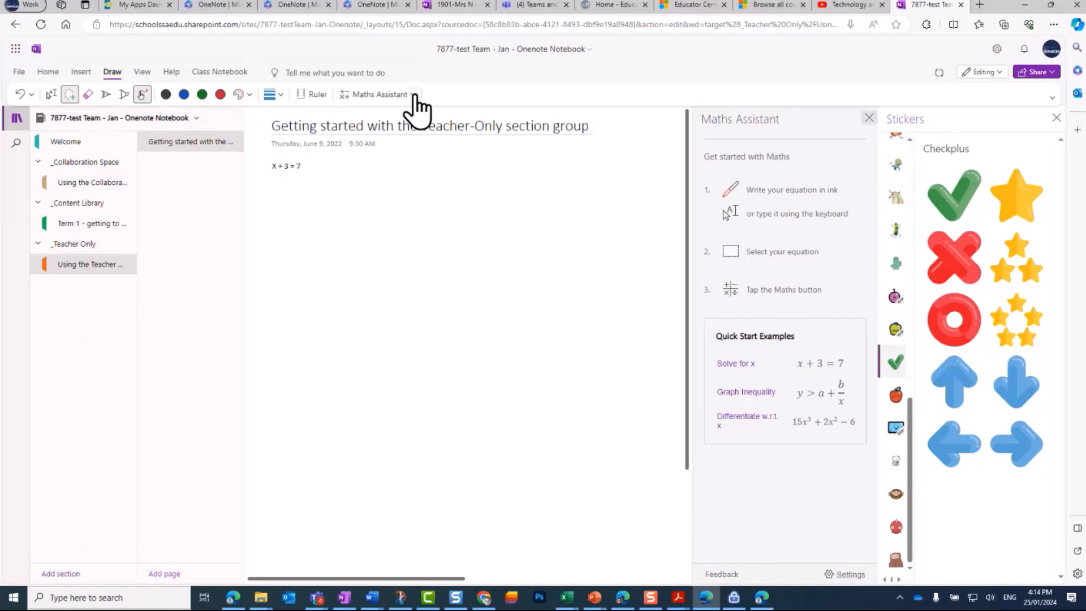
pyautogui.click(51, 94)
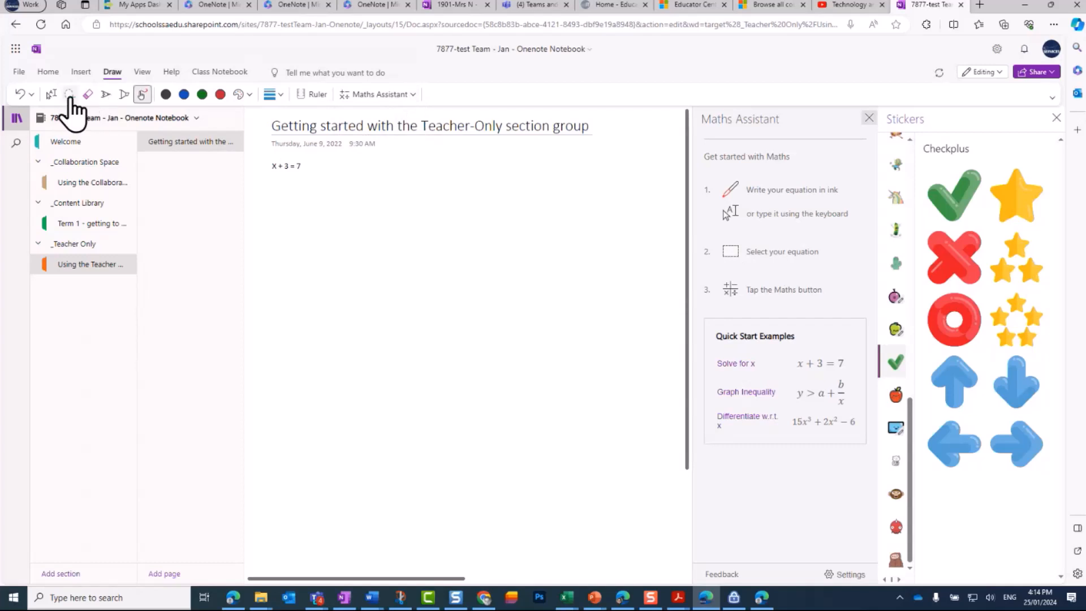
pyautogui.click(260, 163)
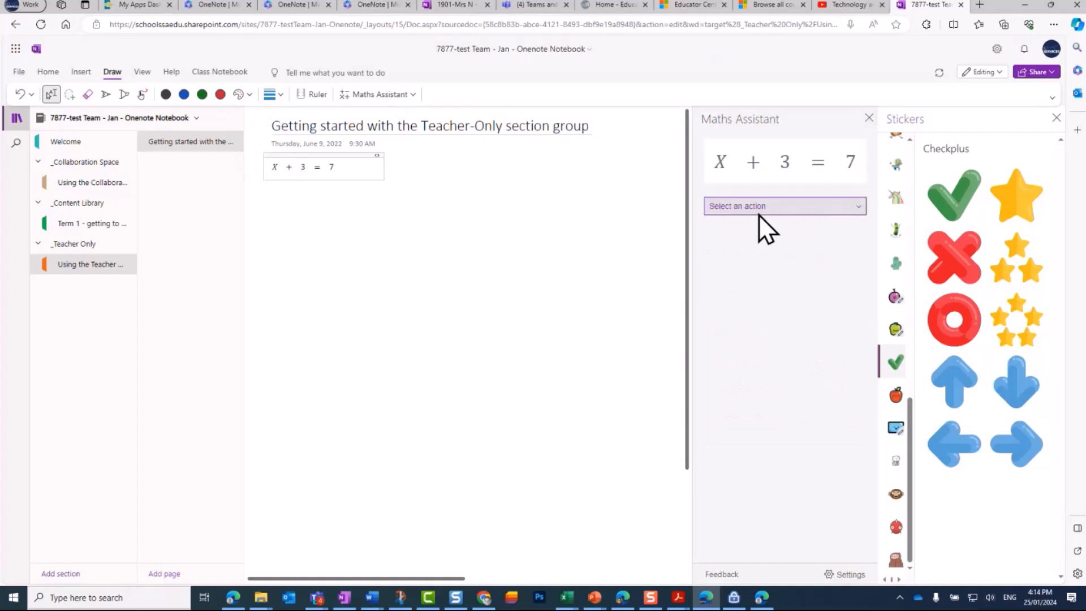
pyautogui.click(861, 211)
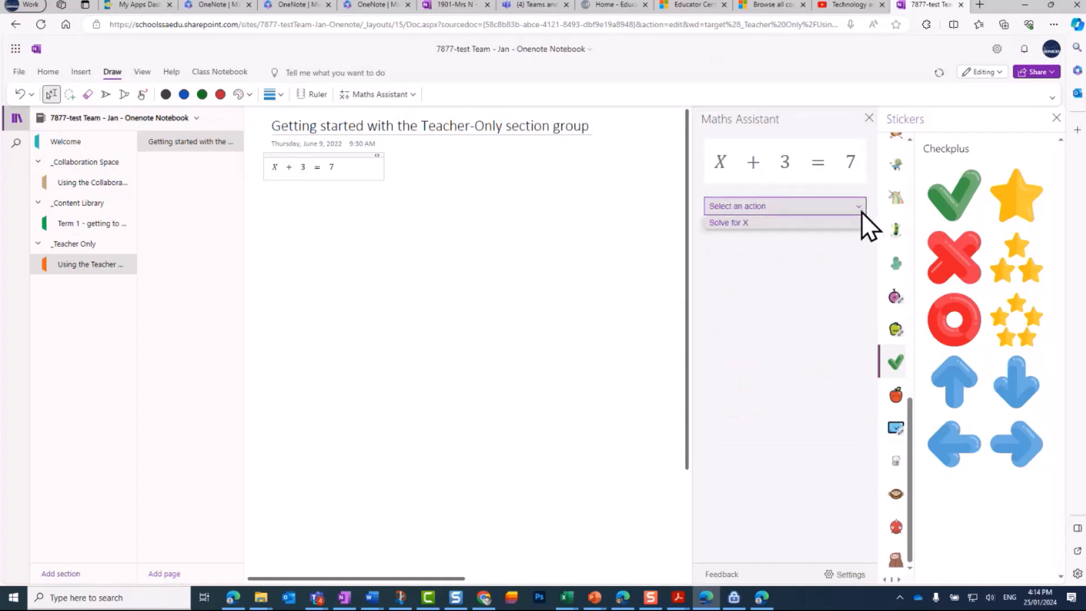
pyautogui.click(729, 223)
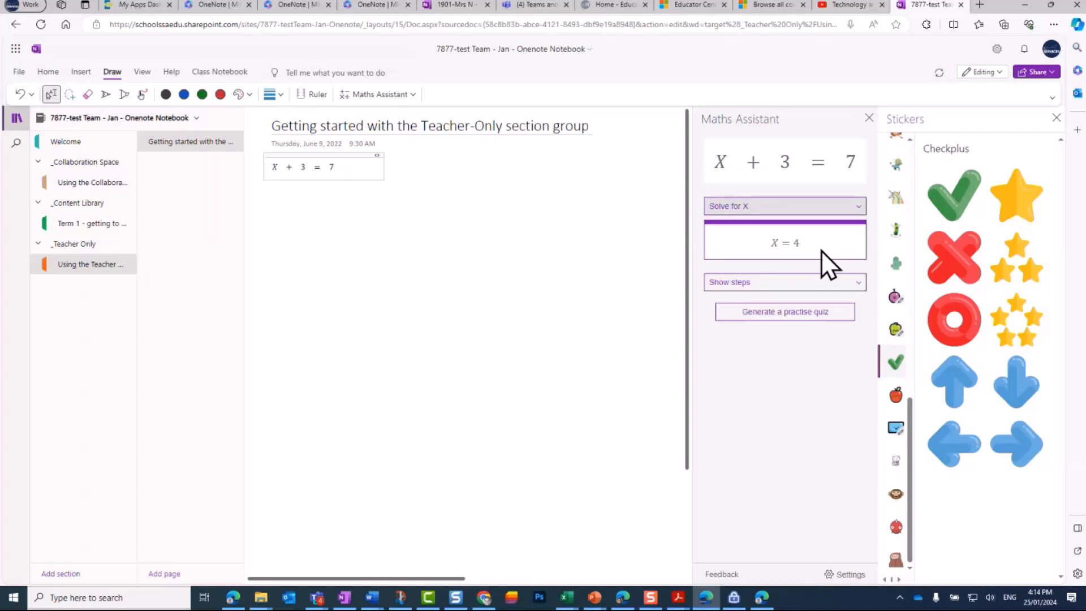
# Show the steps for solving the linear equation, view them in Immersive Reader, and return to the page.
pyautogui.click(752, 286)
pyautogui.click(744, 299)
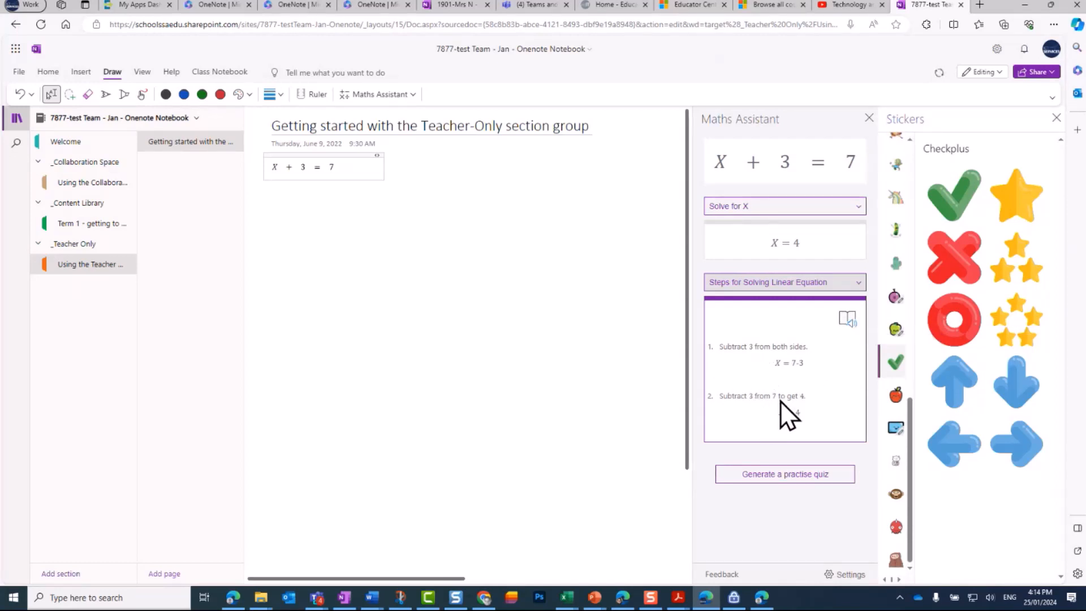
pyautogui.click(852, 323)
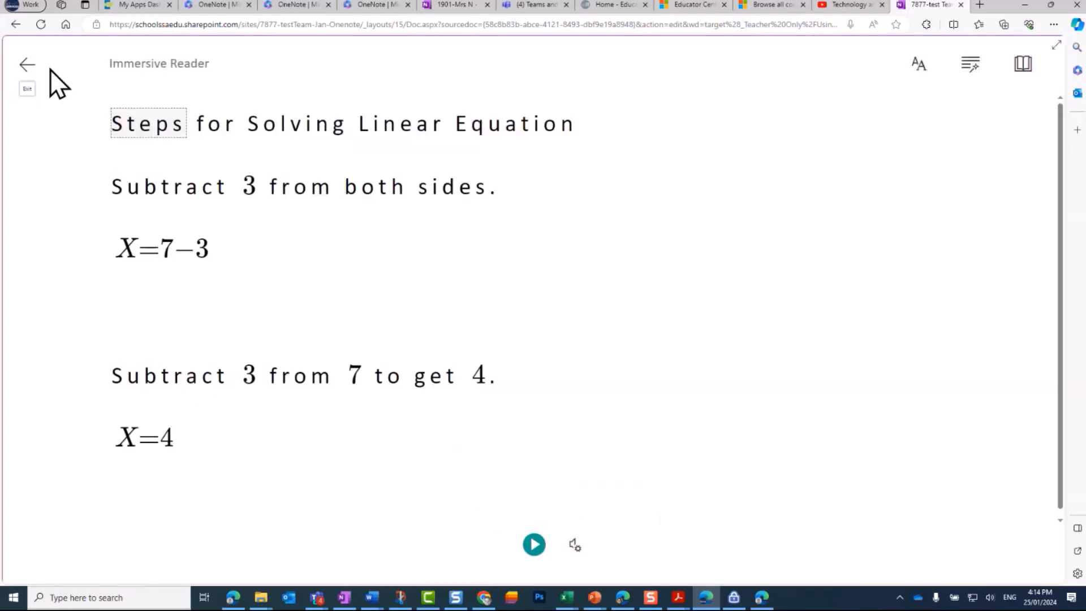
pyautogui.click(28, 64)
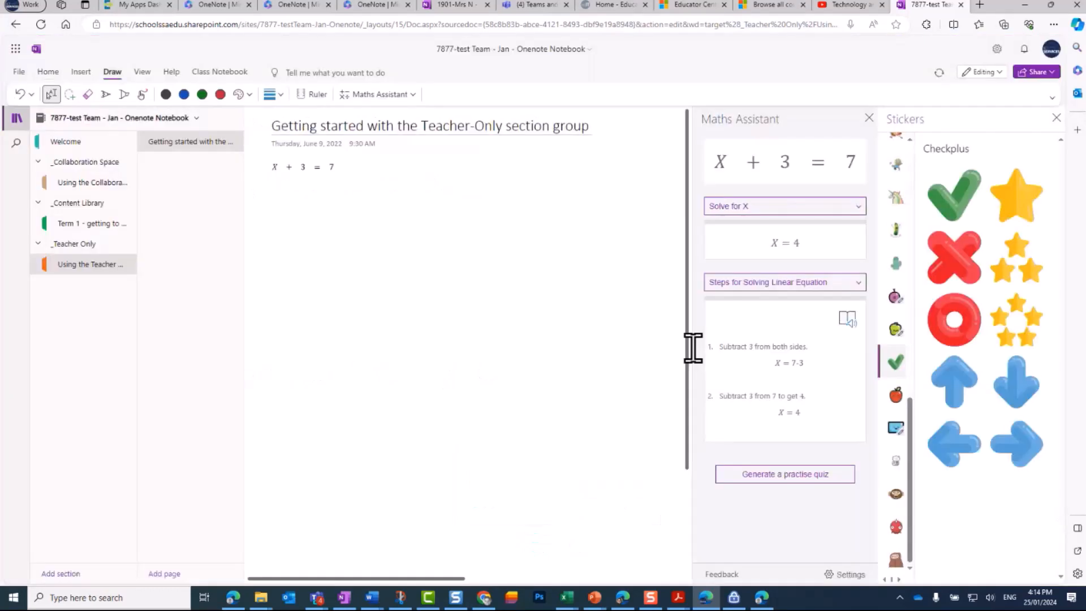
# Look at the option to generate a practise quiz for the equation and close it without signing in.
pyautogui.click(786, 477)
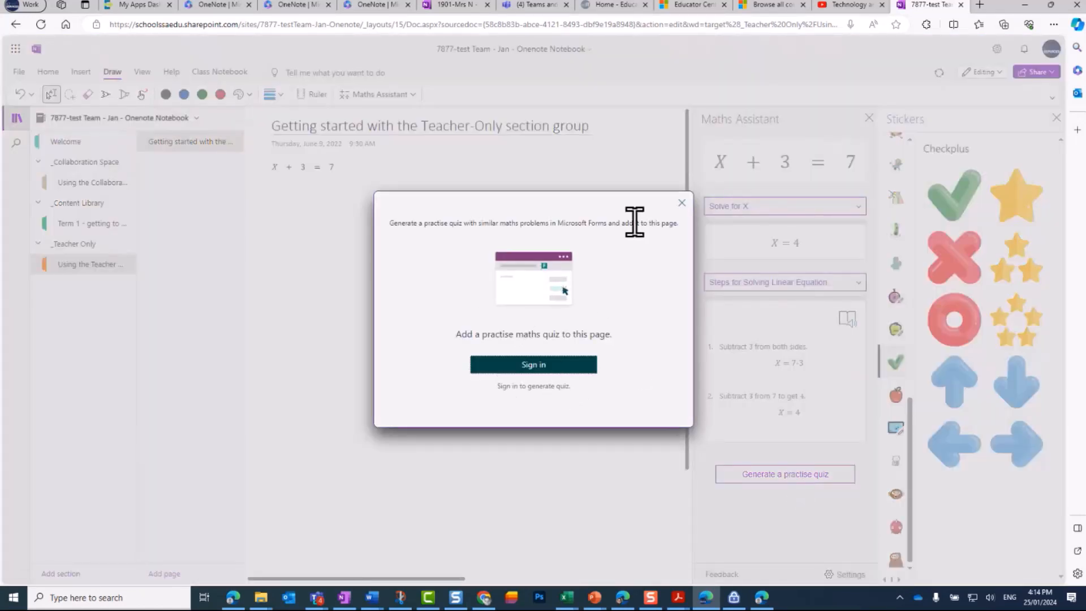
pyautogui.click(682, 204)
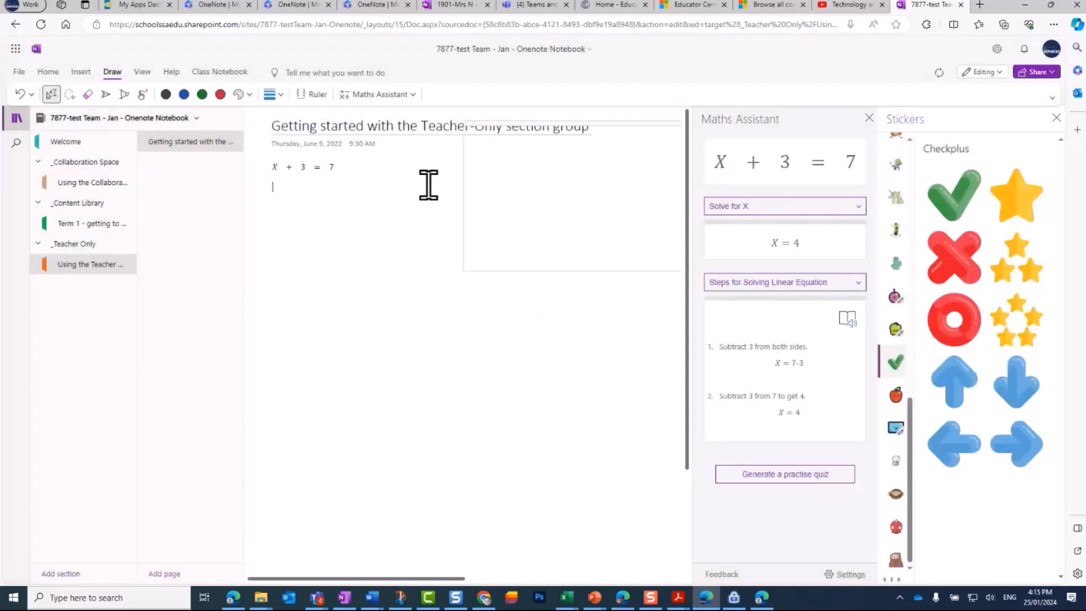
pyautogui.click(358, 180)
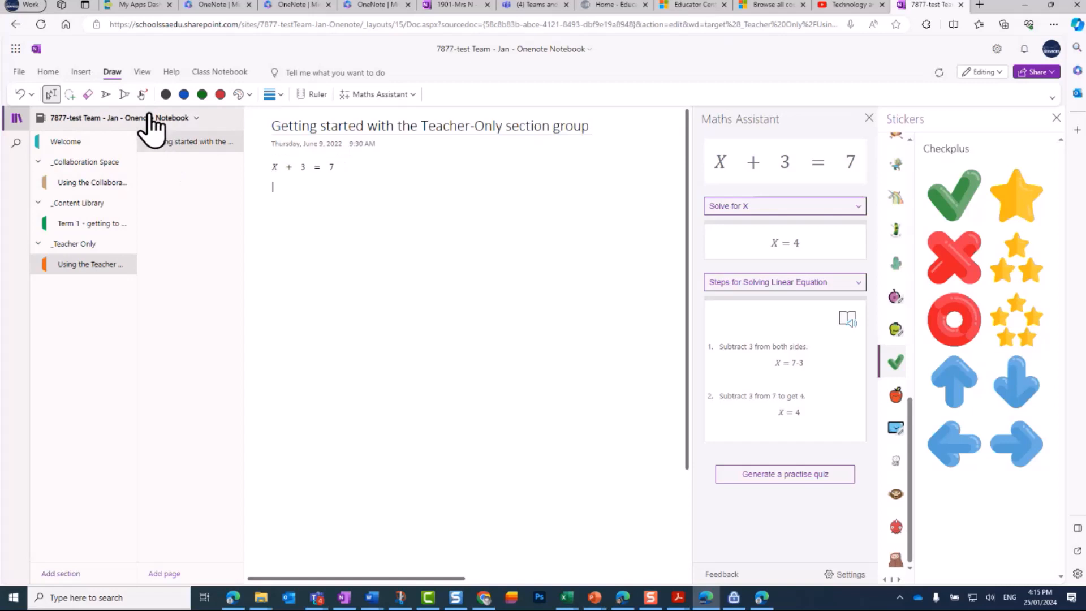
# Draw looping freehand black pen strokes below the equation, plus a rough letter A beneath them.
pyautogui.click(111, 96)
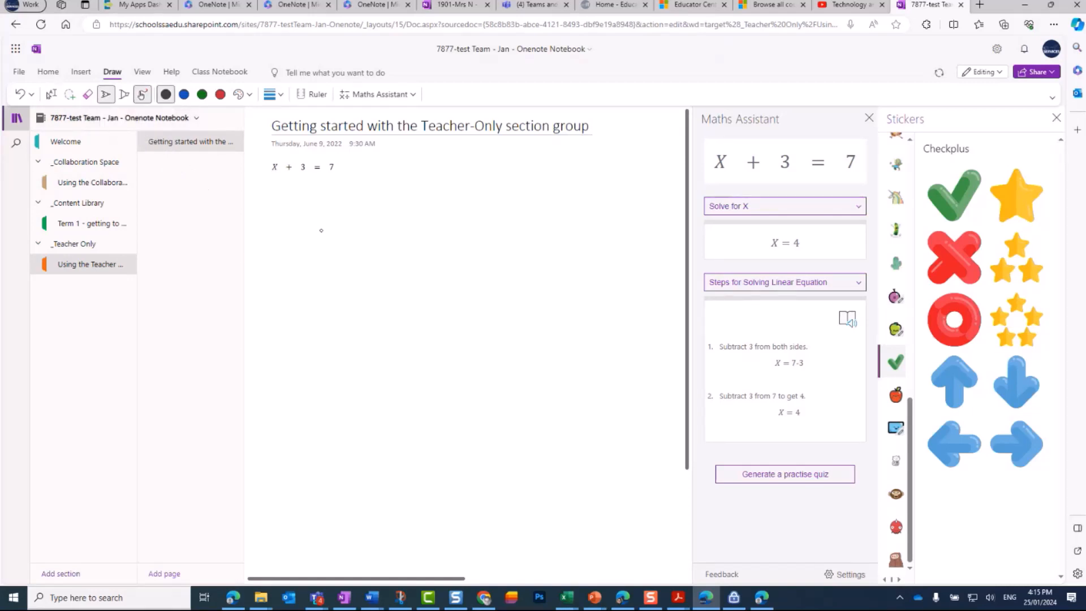
pyautogui.moveTo(326, 216); pyautogui.dragTo(447, 317)
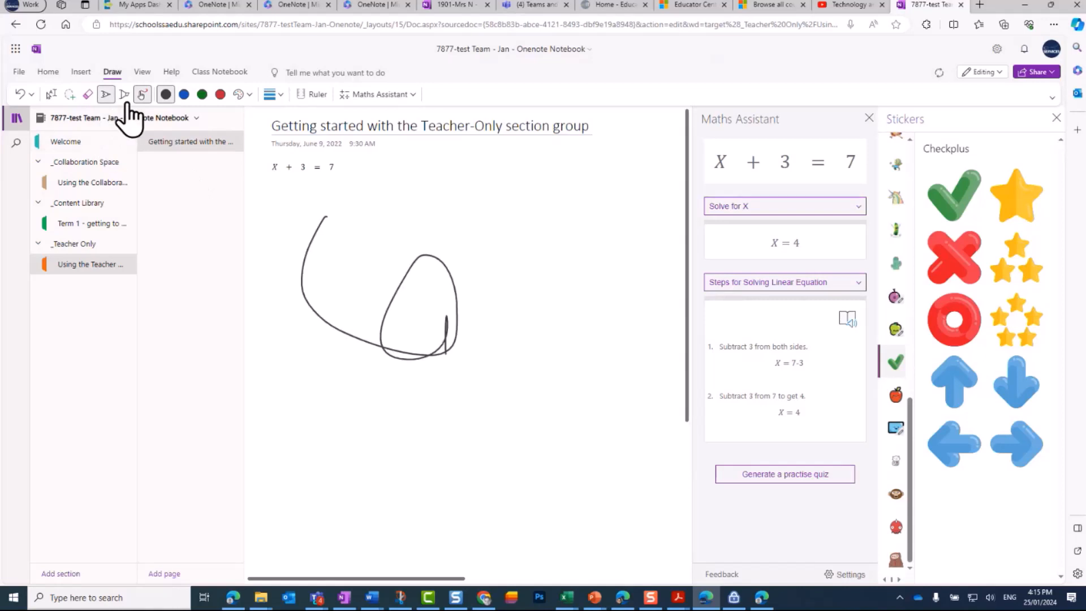
pyautogui.click(143, 99)
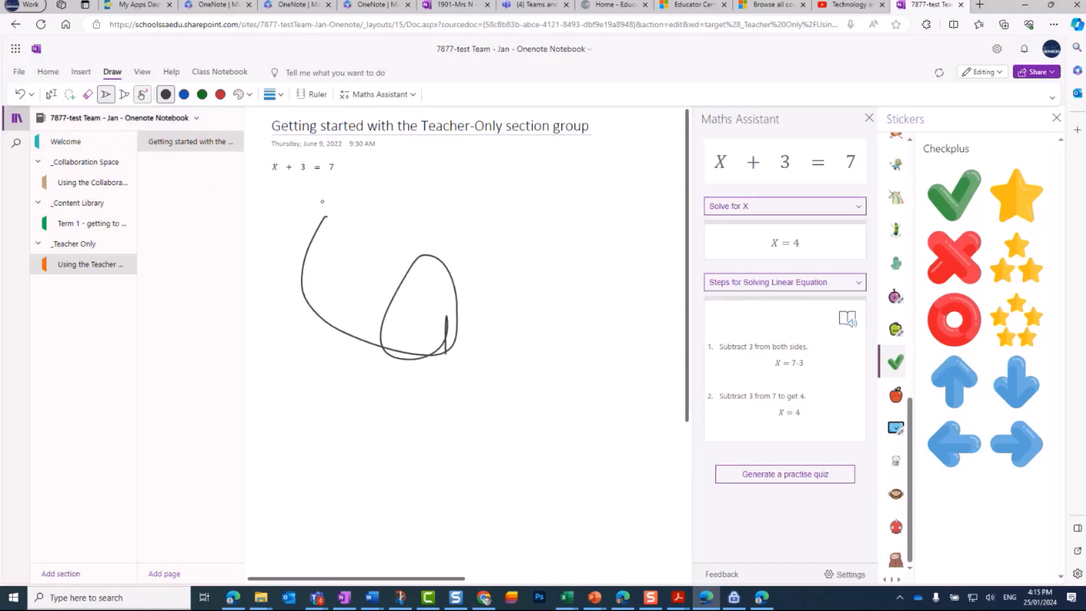
pyautogui.moveTo(327, 201)
pyautogui.mouseDown()
pyautogui.moveTo(329, 226)
pyautogui.moveTo(455, 340)
pyautogui.moveTo(437, 436)
pyautogui.mouseUp()
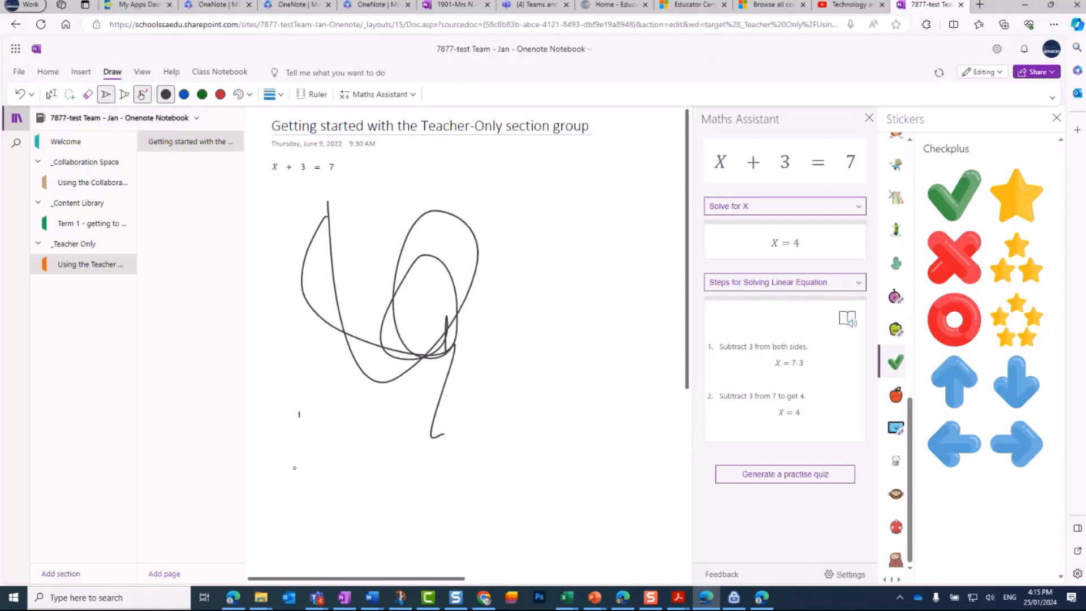
pyautogui.moveTo(299, 418)
pyautogui.mouseDown()
pyautogui.moveTo(330, 441)
pyautogui.moveTo(334, 485)
pyautogui.moveTo(322, 457)
pyautogui.mouseUp()
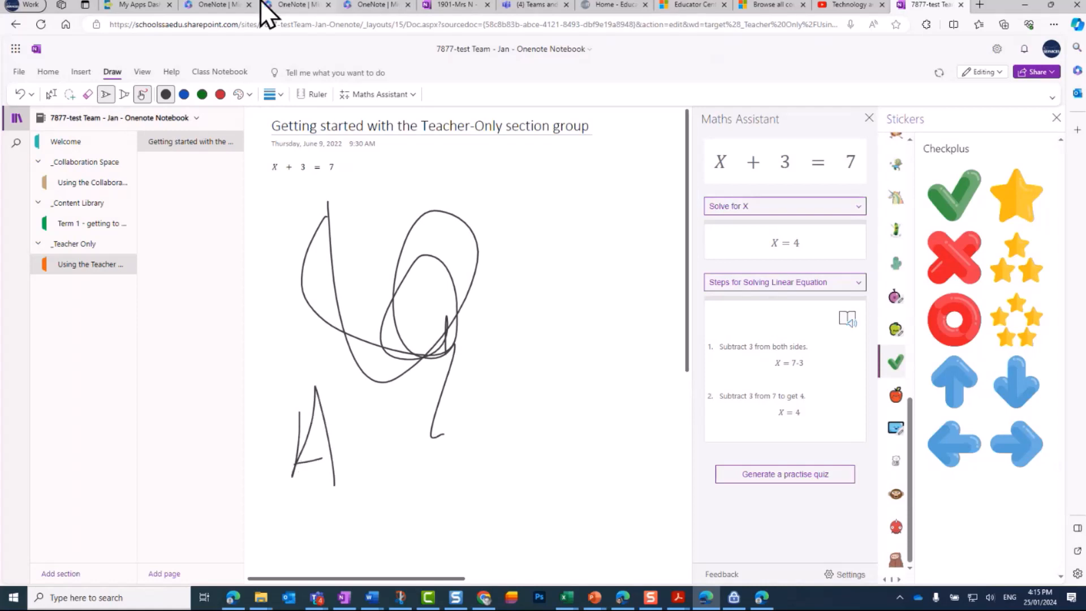
# Add a curved yellow highlighter stroke above the handwritten A, and switch back to text selection mode.
pyautogui.click(125, 94)
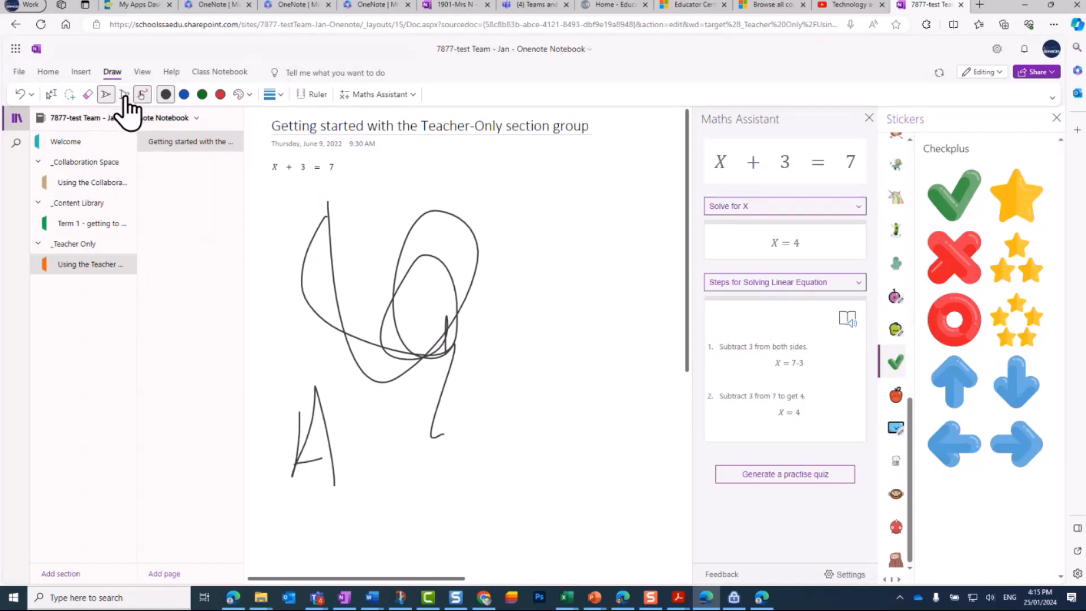
pyautogui.moveTo(281, 327)
pyautogui.mouseDown()
pyautogui.moveTo(306, 335)
pyautogui.moveTo(345, 400)
pyautogui.mouseUp()
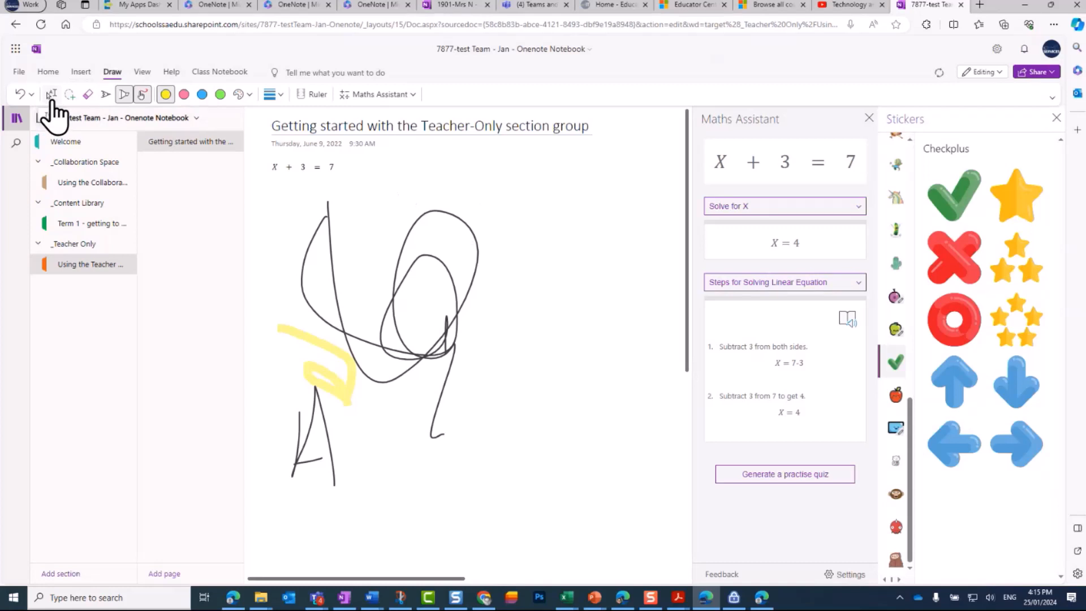
pyautogui.click(52, 99)
pyautogui.click(508, 200)
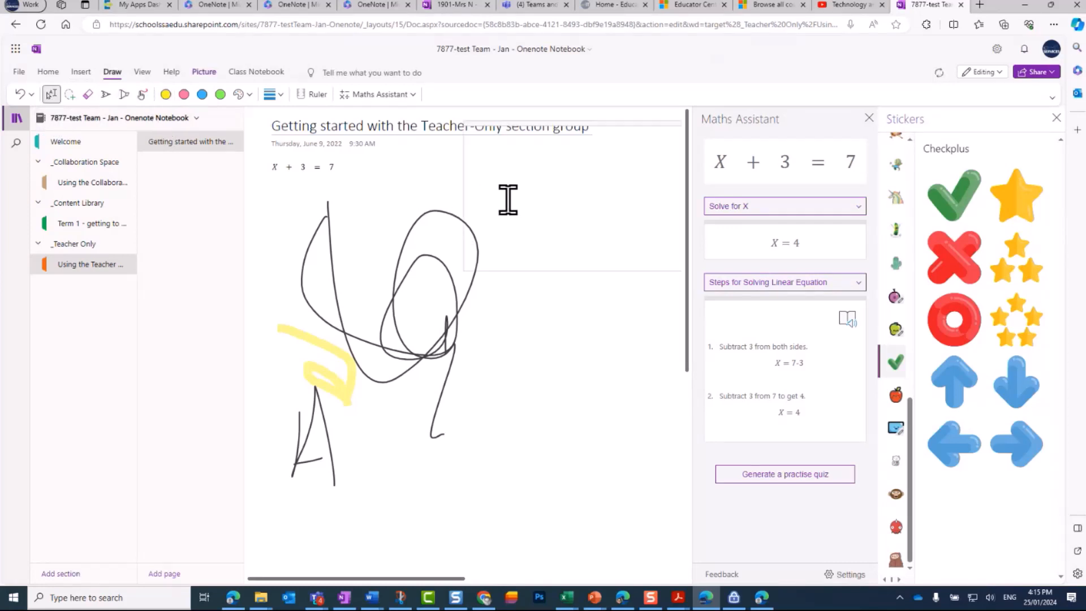
pyautogui.click(384, 234)
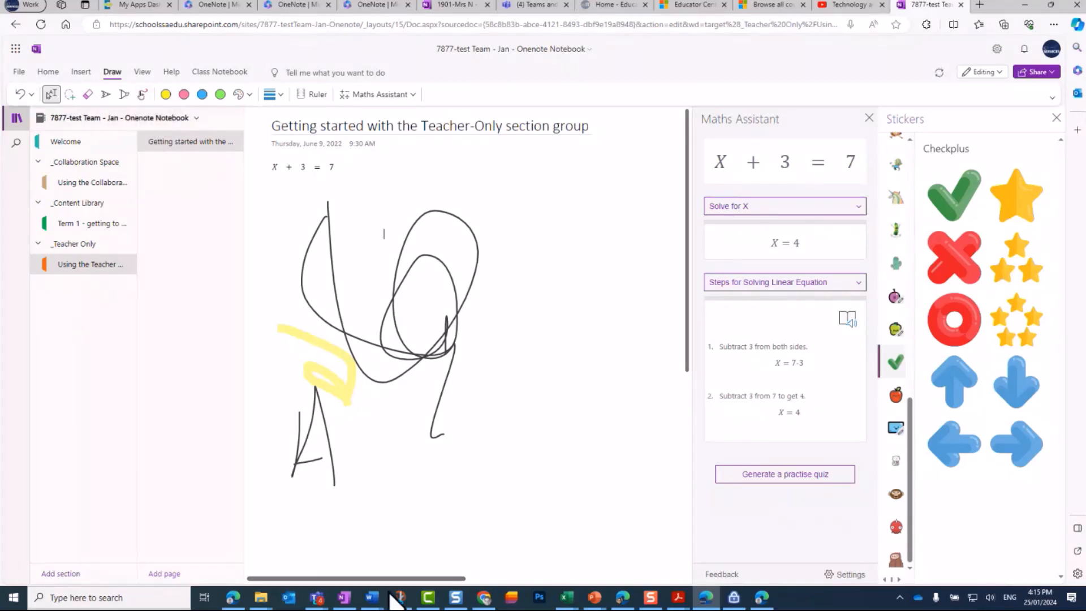
# Switch to the OneNote desktop app, examine its favourite and built-in pens and Pen Mode, and return to the web notebook.
pyautogui.click(344, 597)
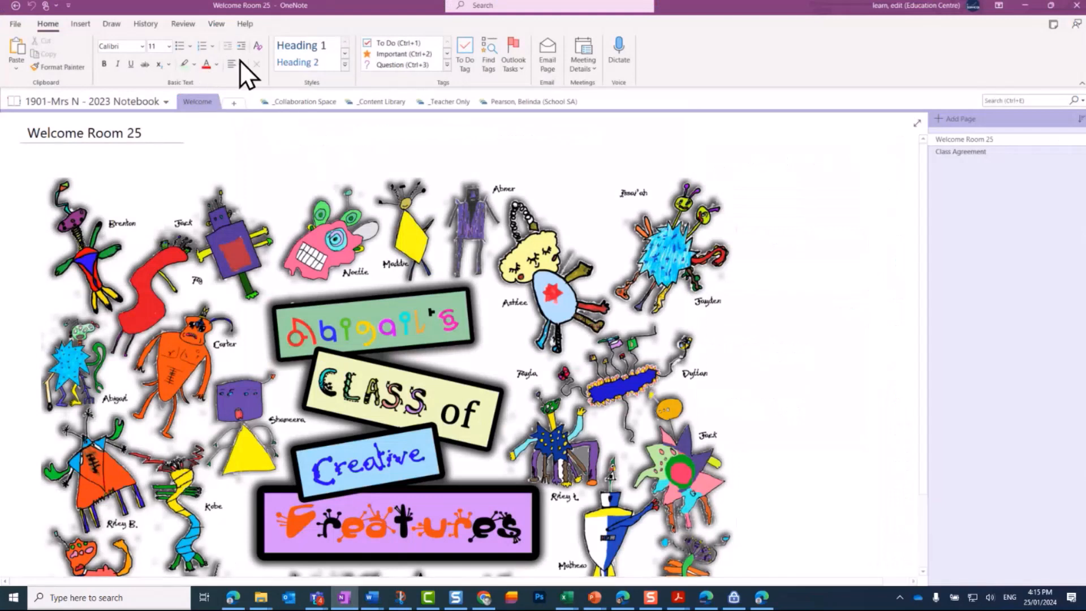
pyautogui.click(113, 23)
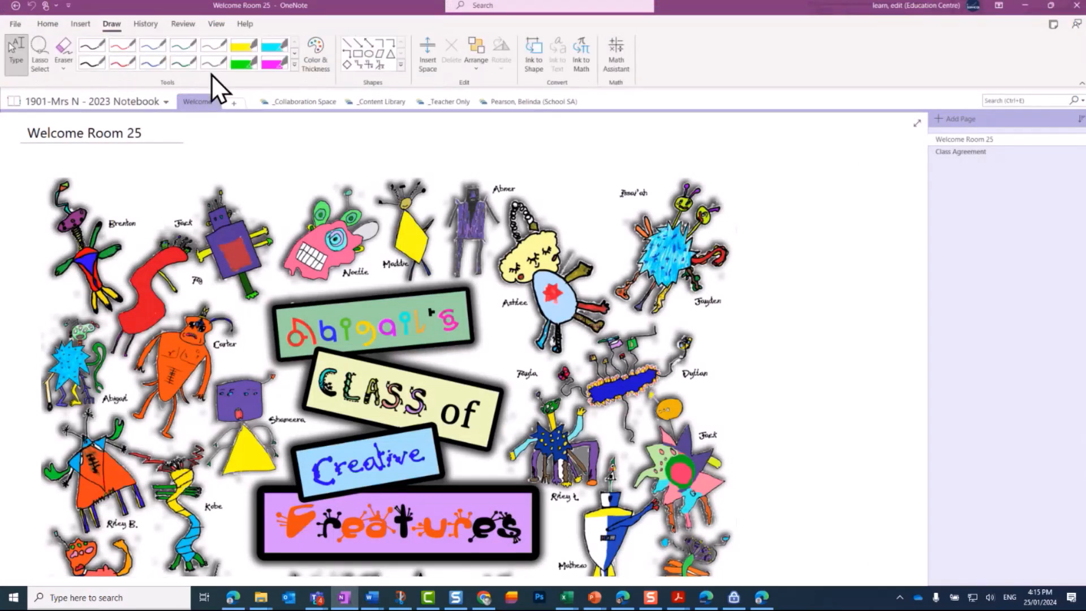
pyautogui.click(293, 65)
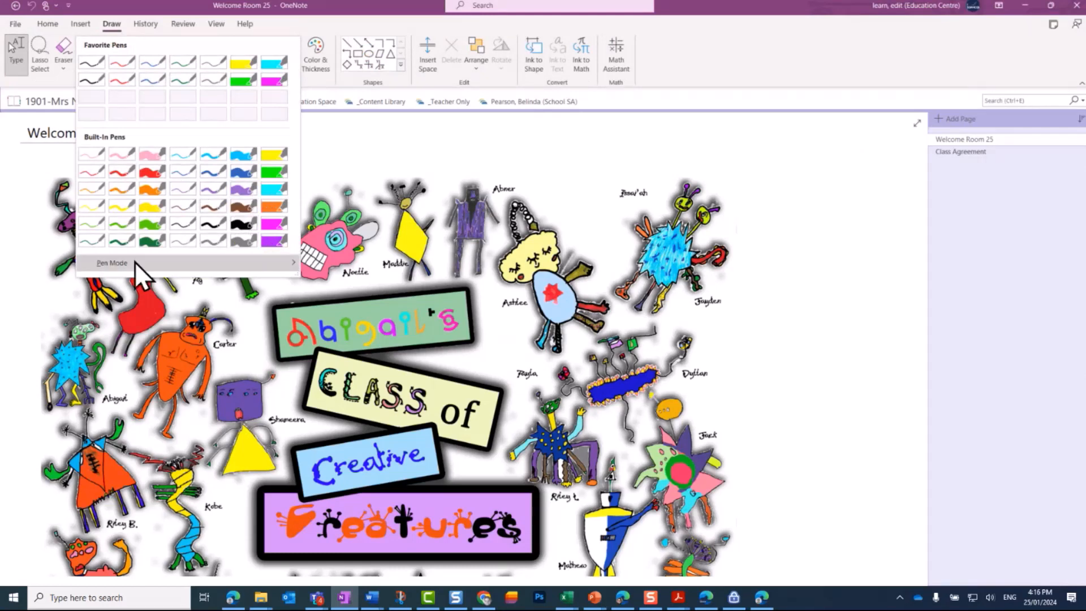
pyautogui.moveTo(130, 264)
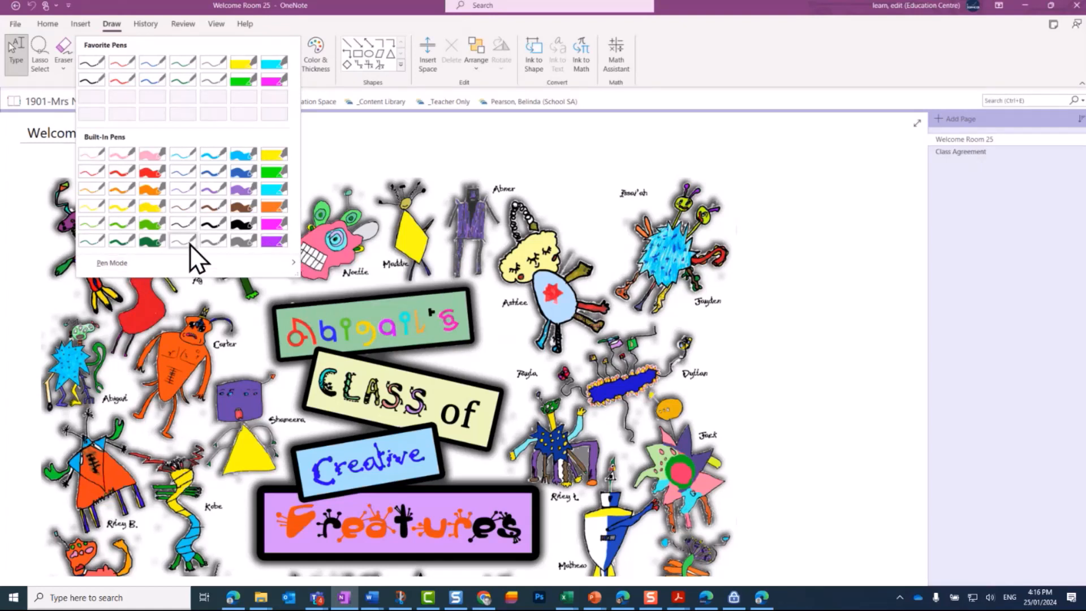
pyautogui.click(291, 27)
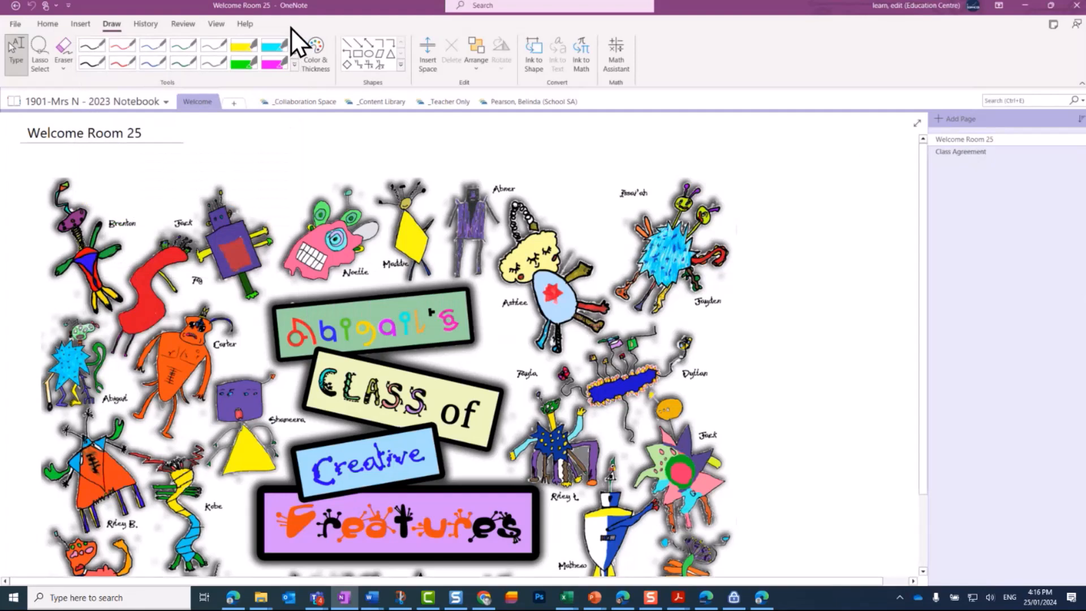
pyautogui.click(1027, 8)
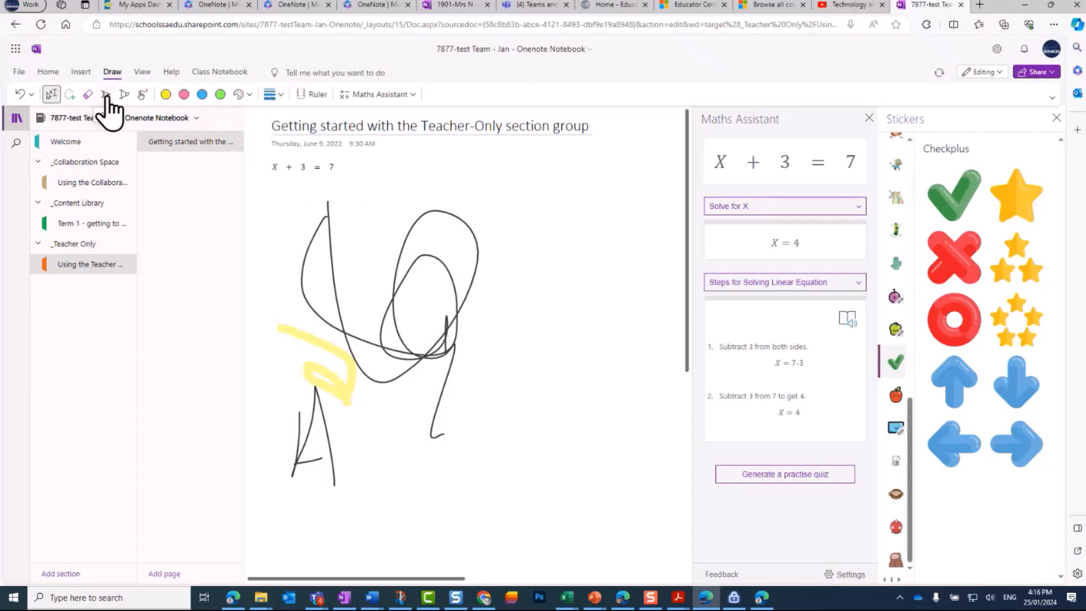
# Revisit the OneNote desktop app to compare its drawing tools with the web version, and return to the web notebook.
pyautogui.click(141, 77)
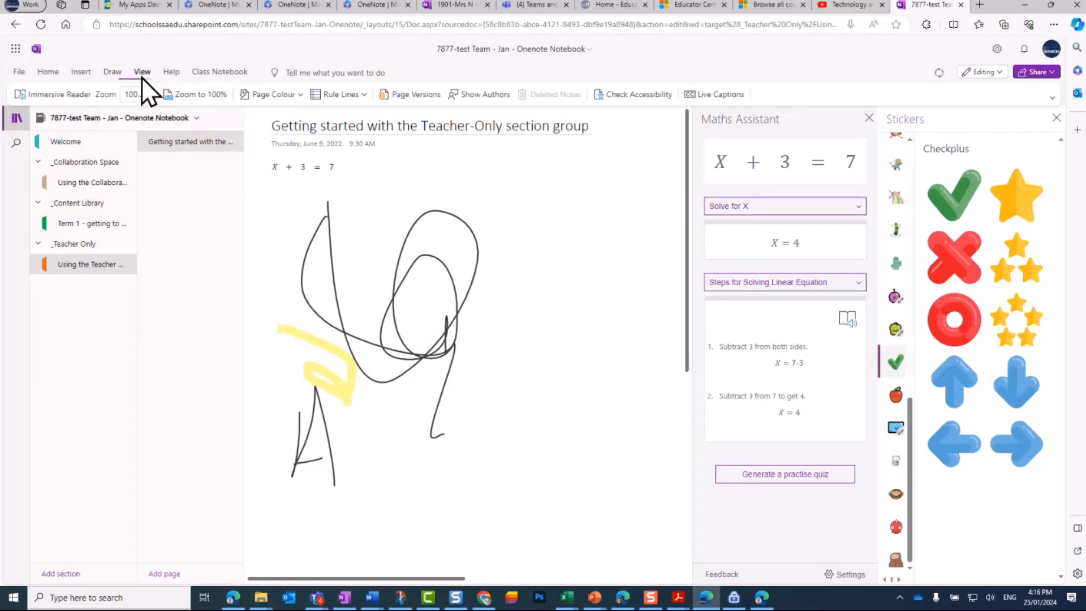
pyautogui.click(116, 75)
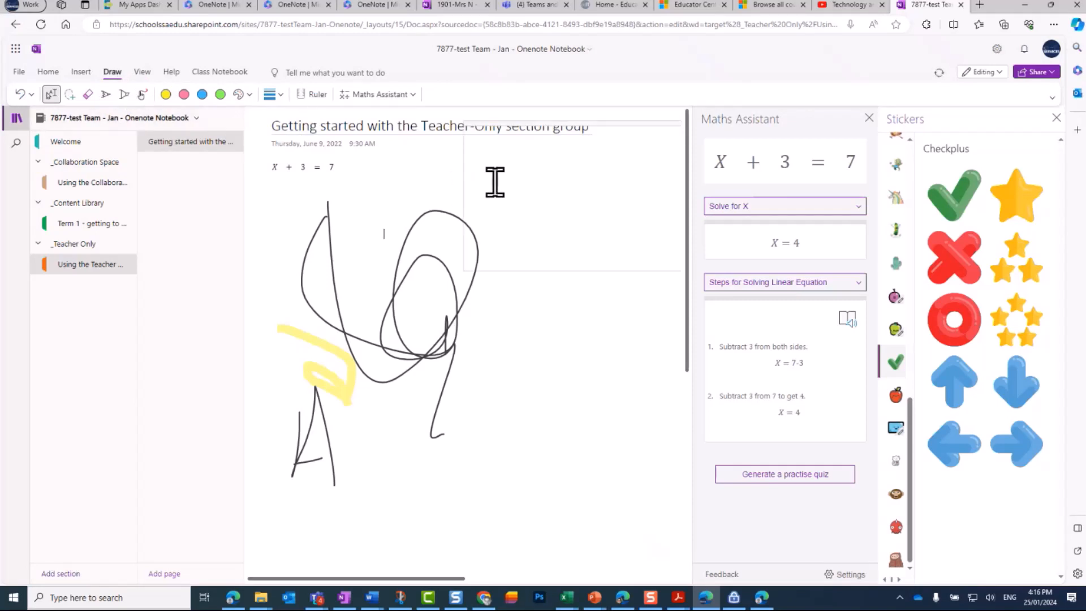
pyautogui.click(344, 597)
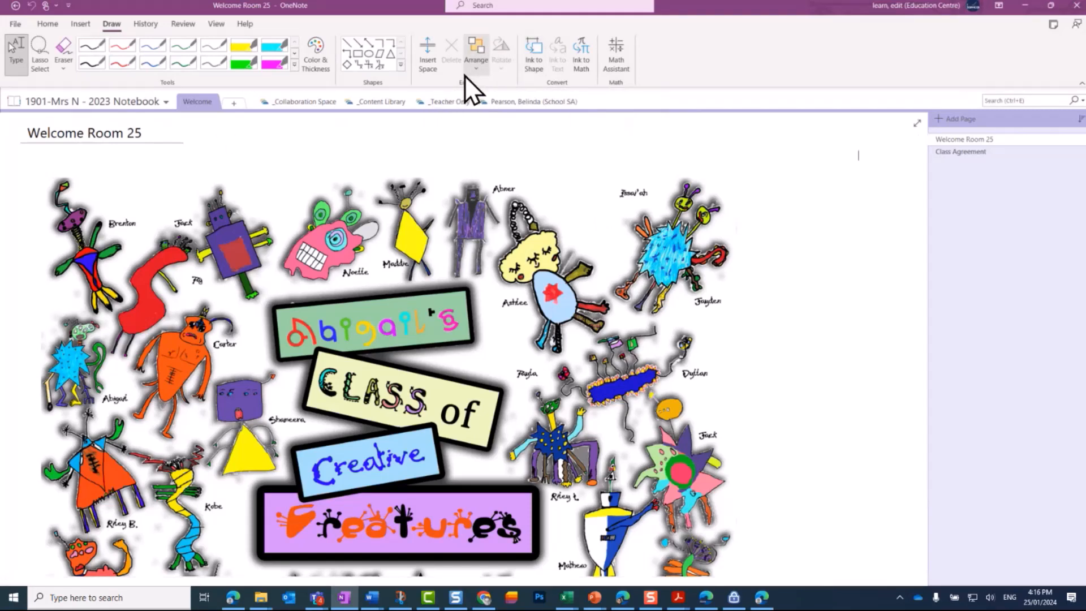
pyautogui.click(1031, 3)
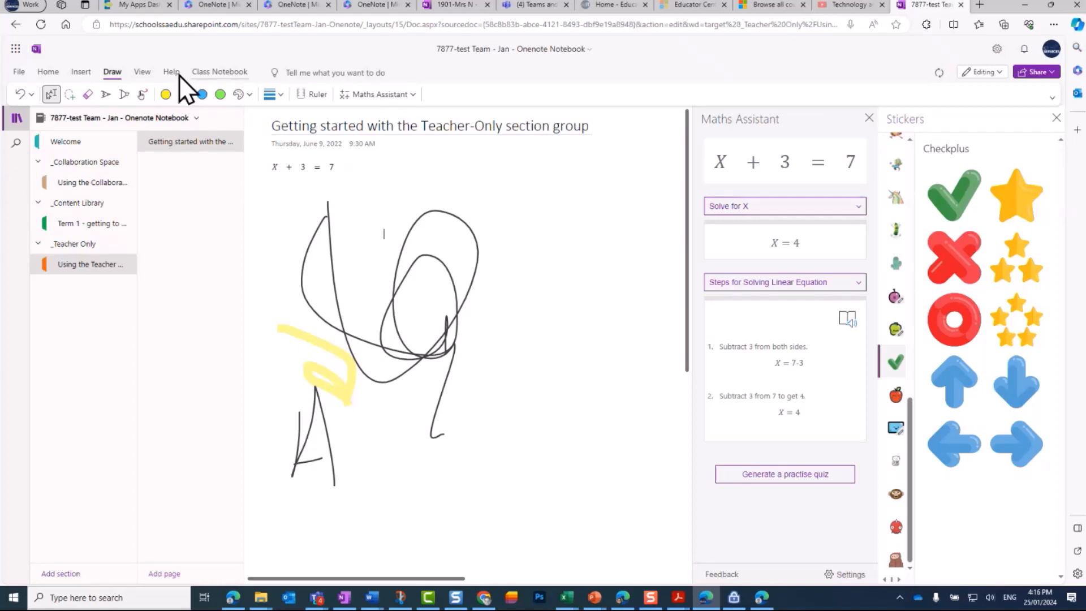
# Close Maths Assistant and Stickers, and show the authors of the page's content.
pyautogui.click(142, 72)
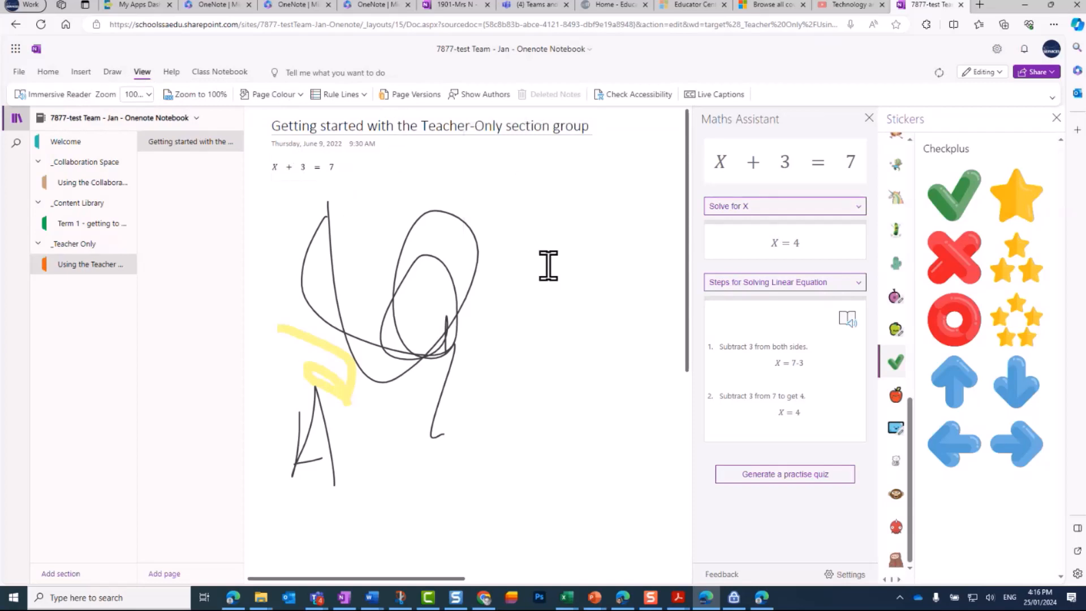
pyautogui.click(870, 118)
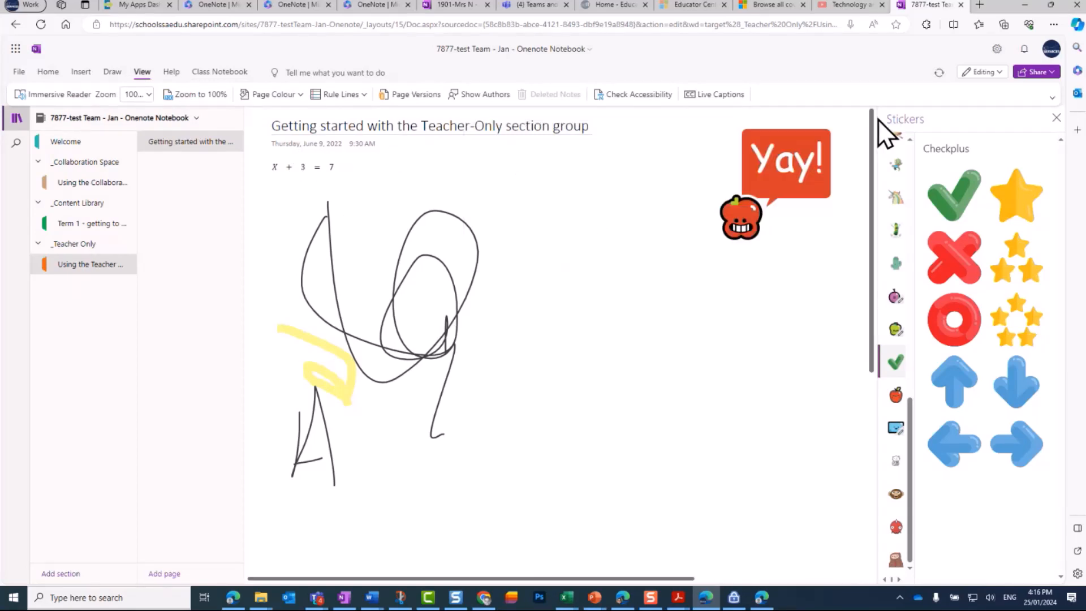
pyautogui.click(1056, 118)
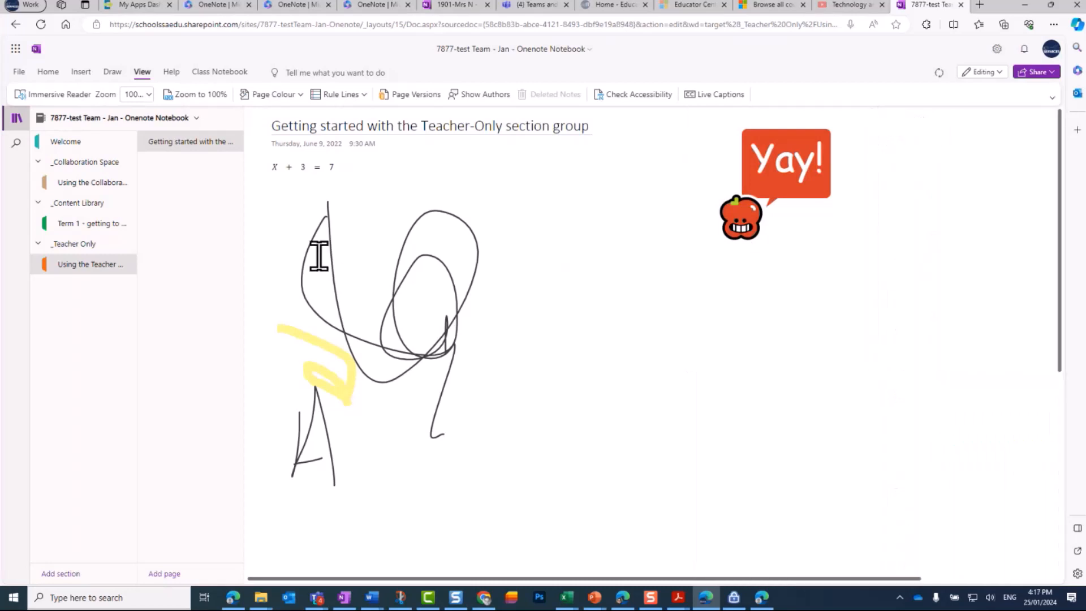
pyautogui.click(461, 96)
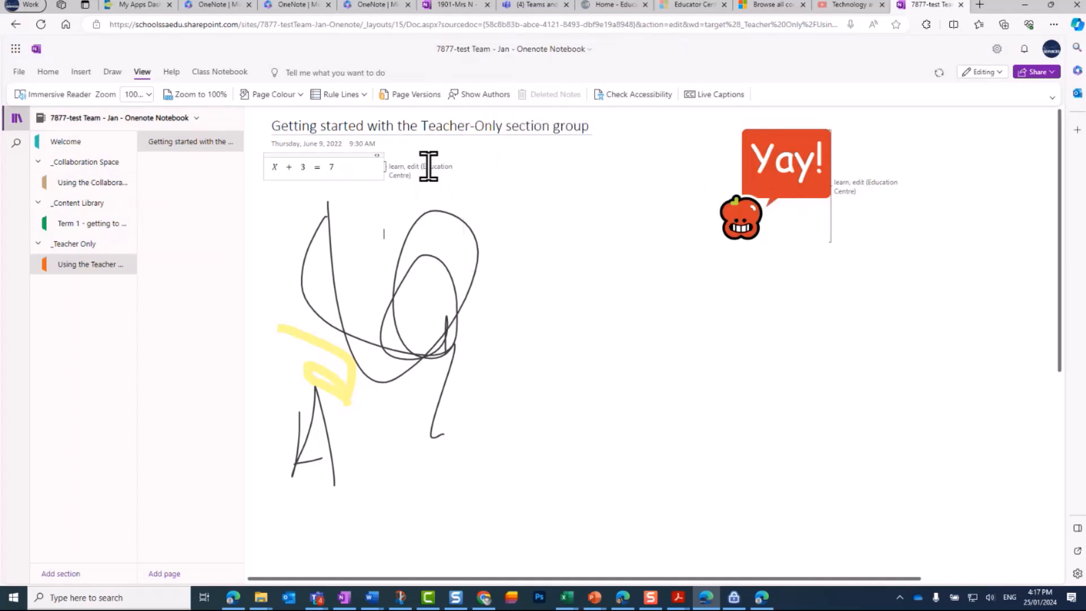
# Apply grid lines to the Teacher-Only page and change them to the widest grid spacing.
pyautogui.click(362, 95)
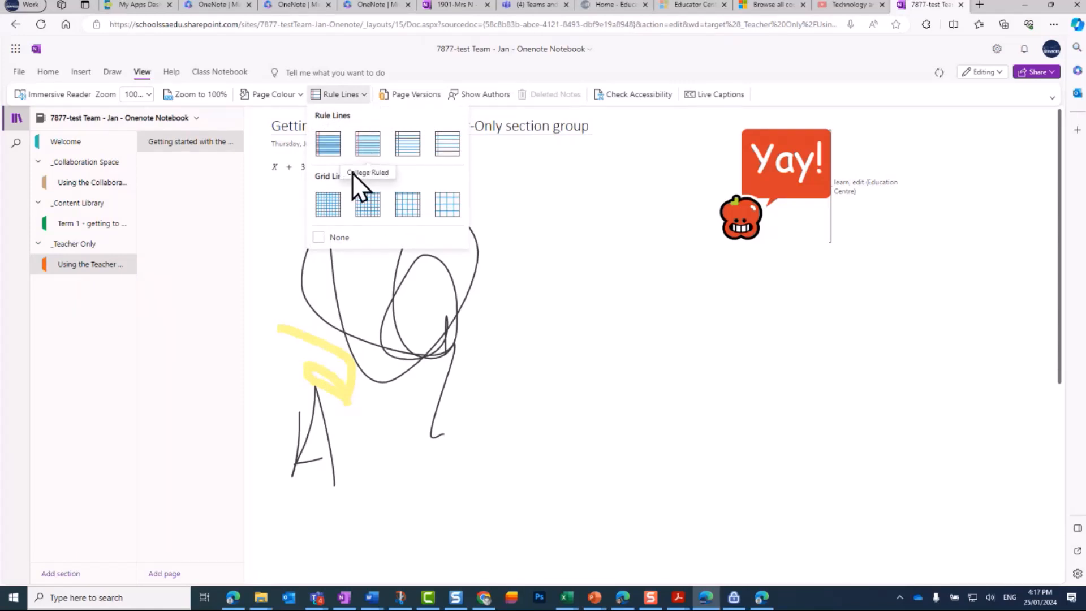
pyautogui.click(406, 207)
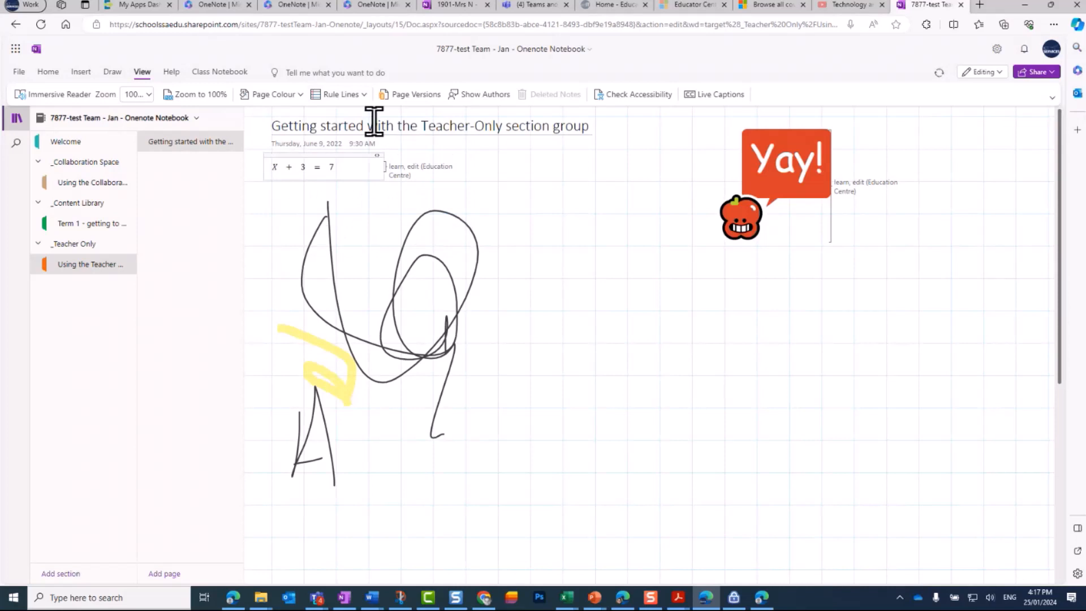
pyautogui.click(362, 95)
pyautogui.click(454, 205)
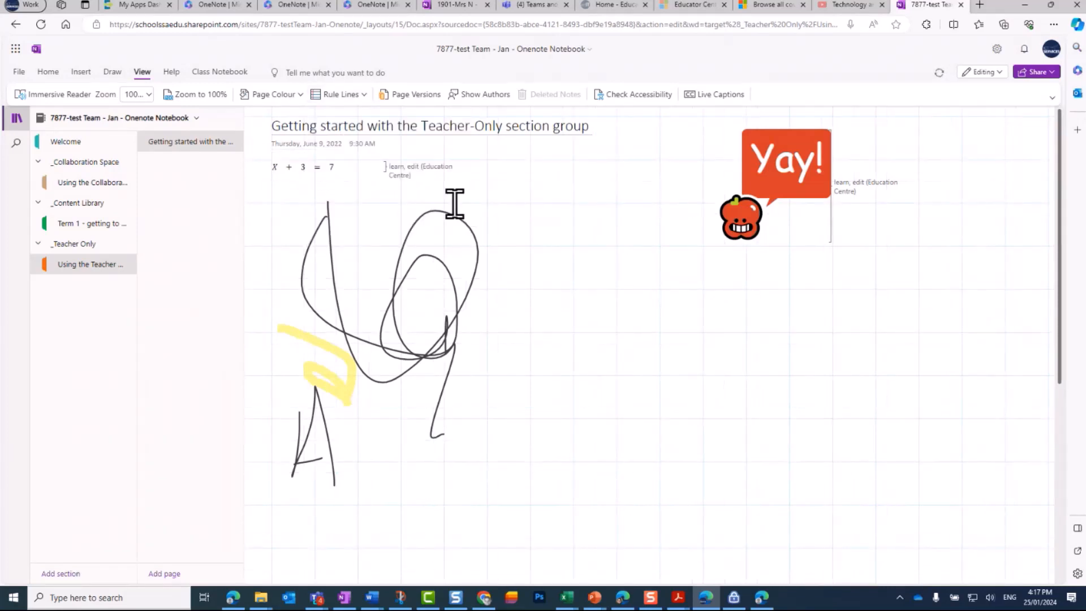
# Try pink and peach page colours on the Teacher-Only page, and settle on a very pale, near-white tint.
pyautogui.click(296, 95)
pyautogui.click(261, 168)
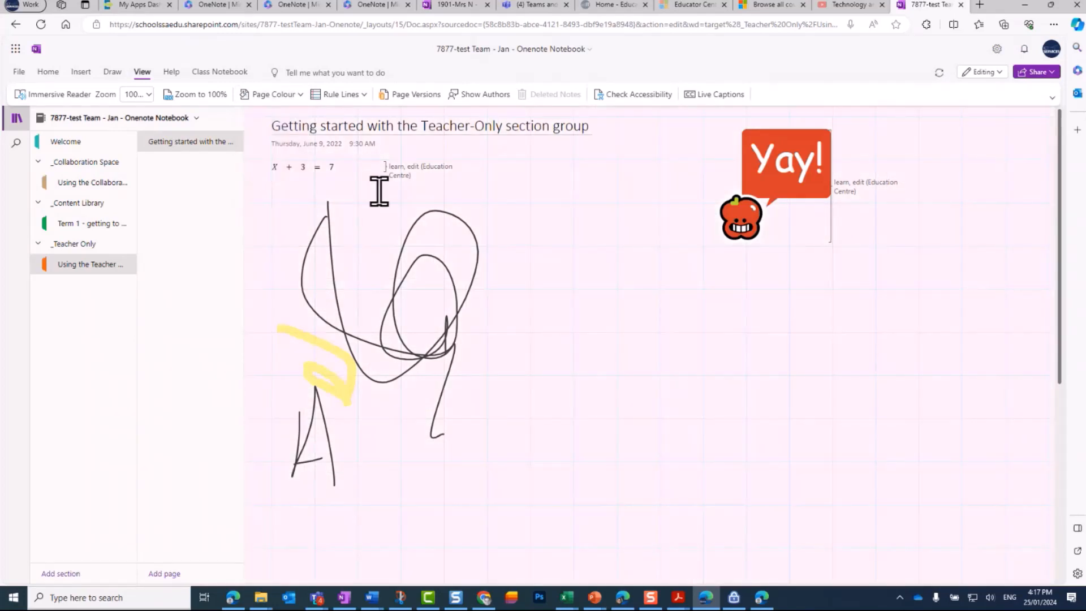
pyautogui.click(296, 95)
pyautogui.click(306, 165)
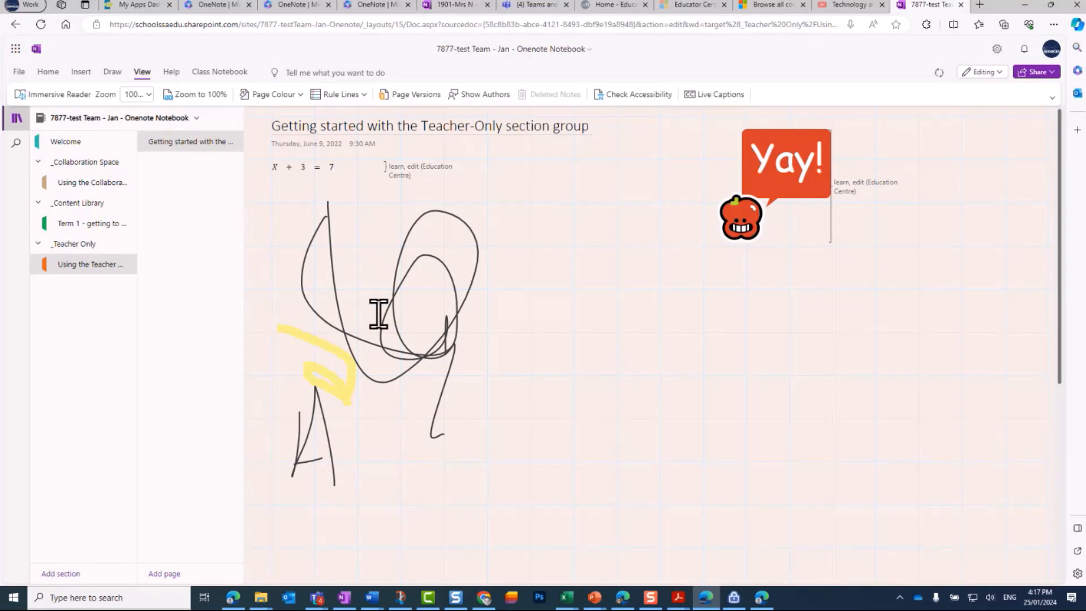
pyautogui.click(299, 95)
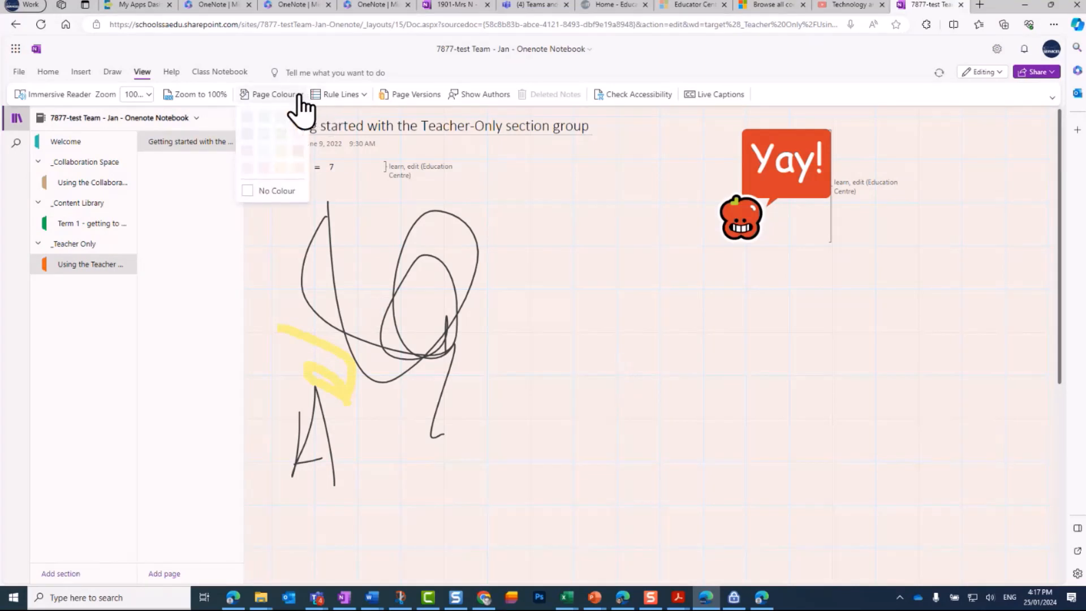
pyautogui.click(250, 152)
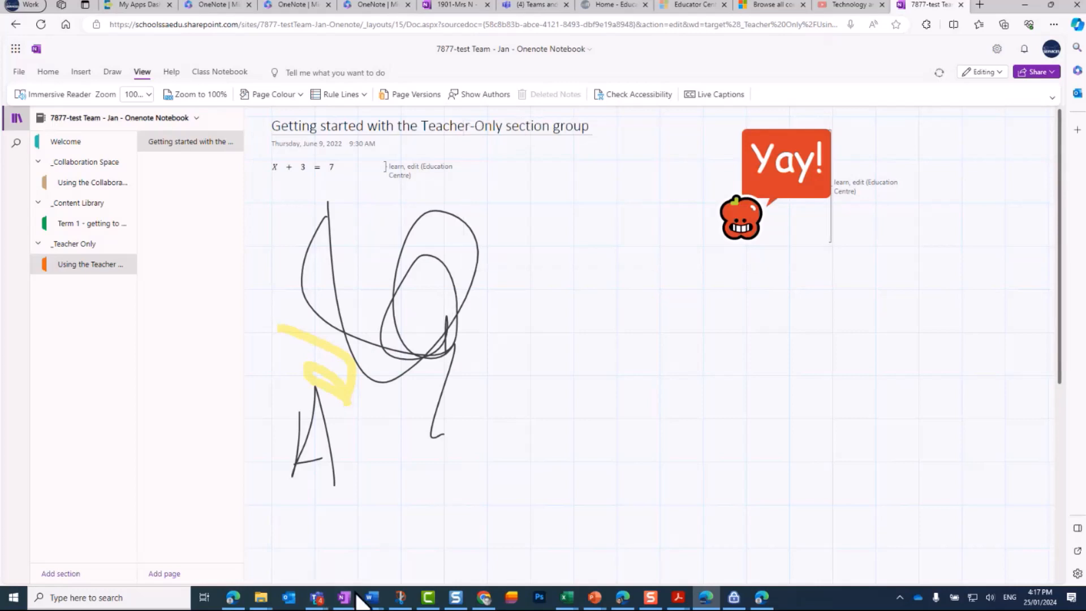
# Switch to the OneNote desktop app, examine its view options and page templates, and return to the web notebook.
pyautogui.click(357, 577)
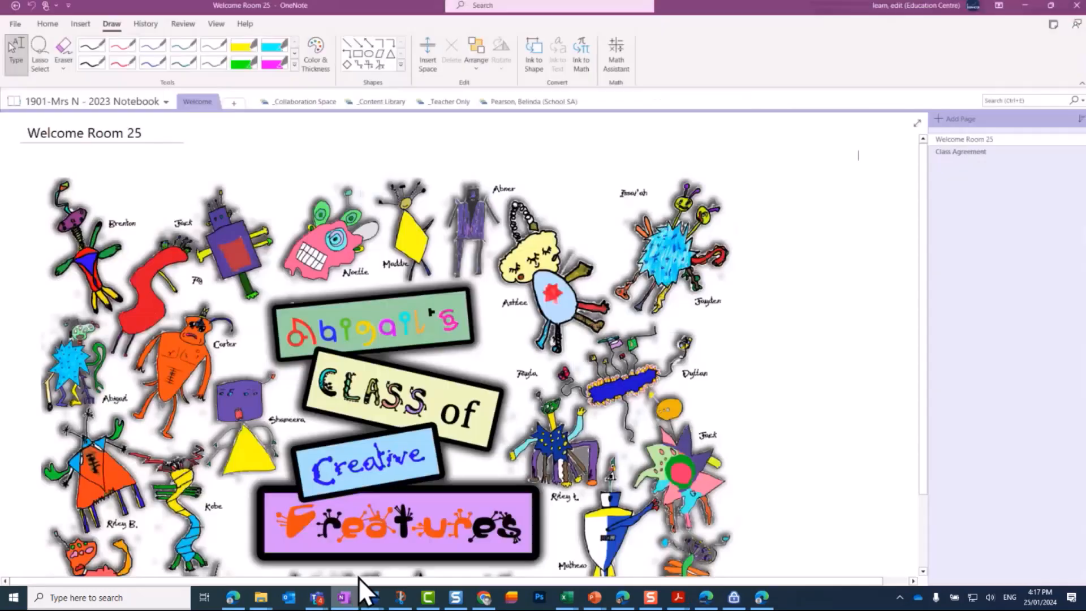
pyautogui.click(216, 24)
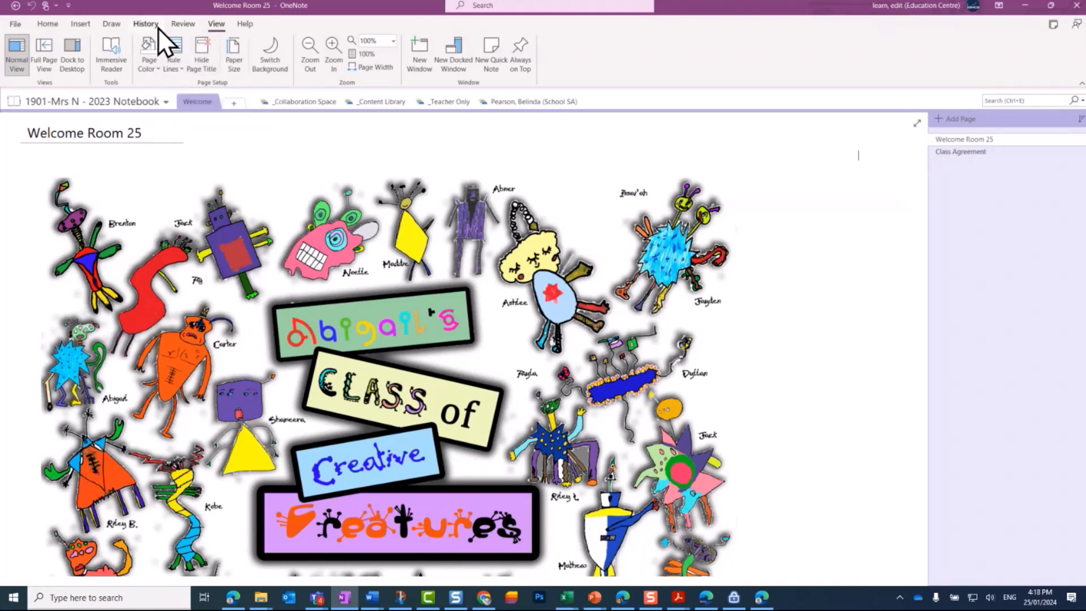
pyautogui.click(81, 27)
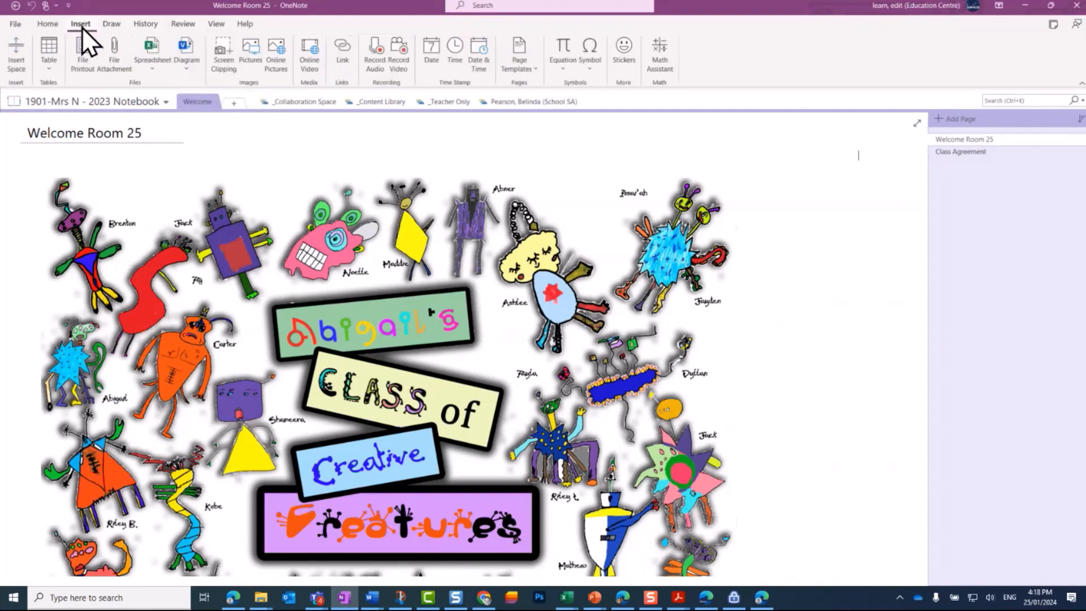
pyautogui.click(536, 69)
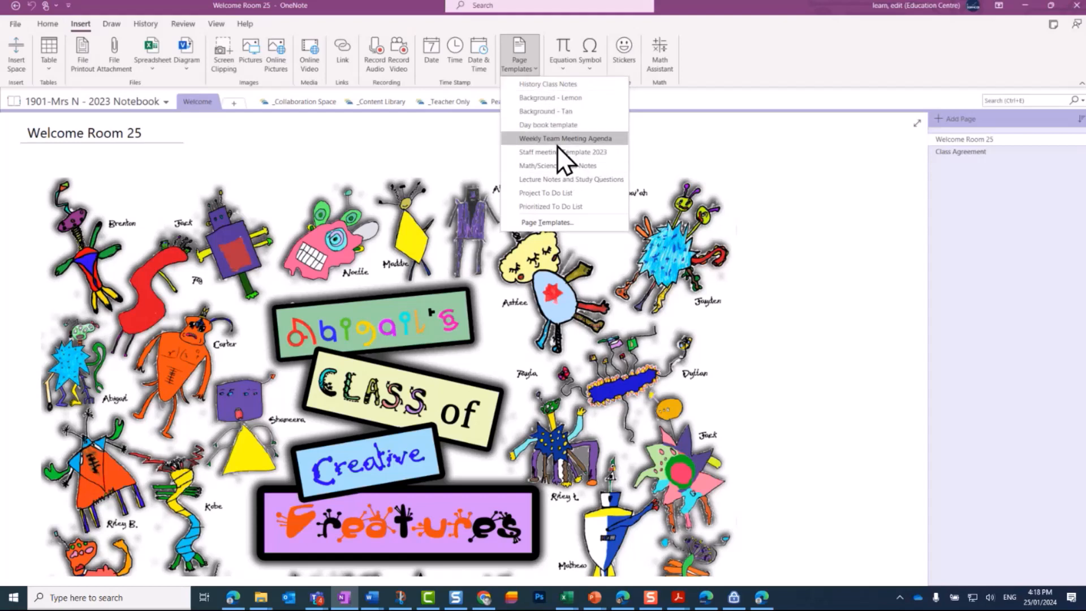
pyautogui.click(1024, 6)
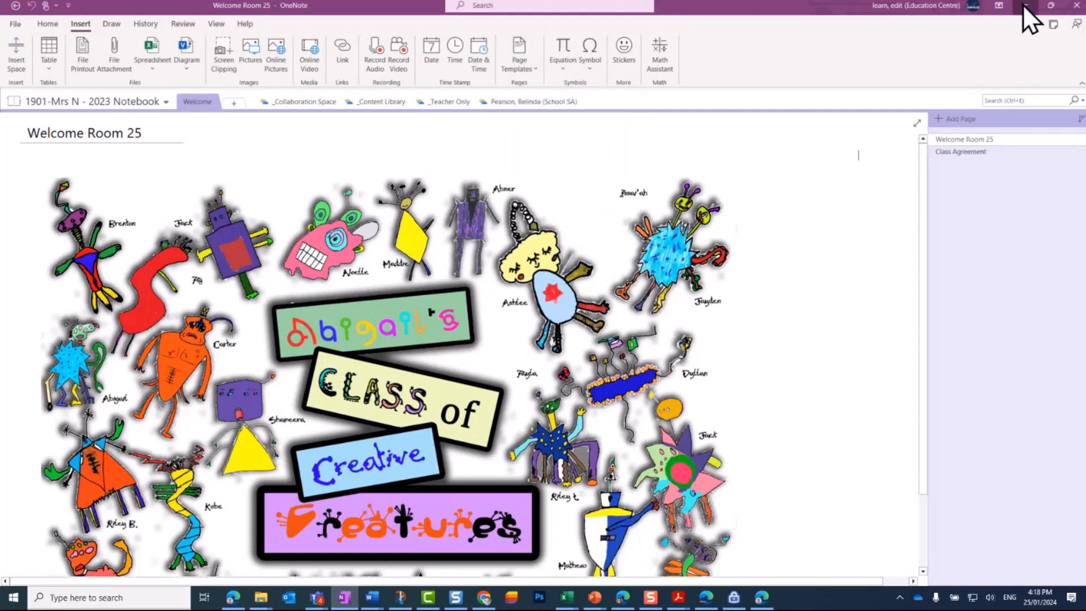
pyautogui.click(1024, 6)
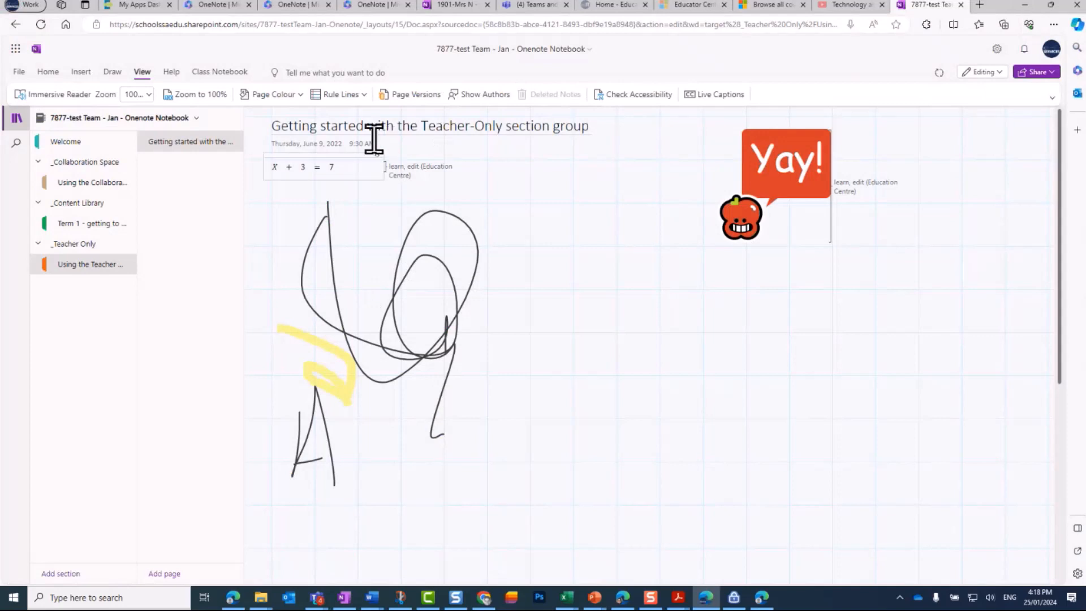
# Show the Teacher-Only page's version history, view three of the 1/25/2024 versions, and return to the current page.
pyautogui.click(408, 99)
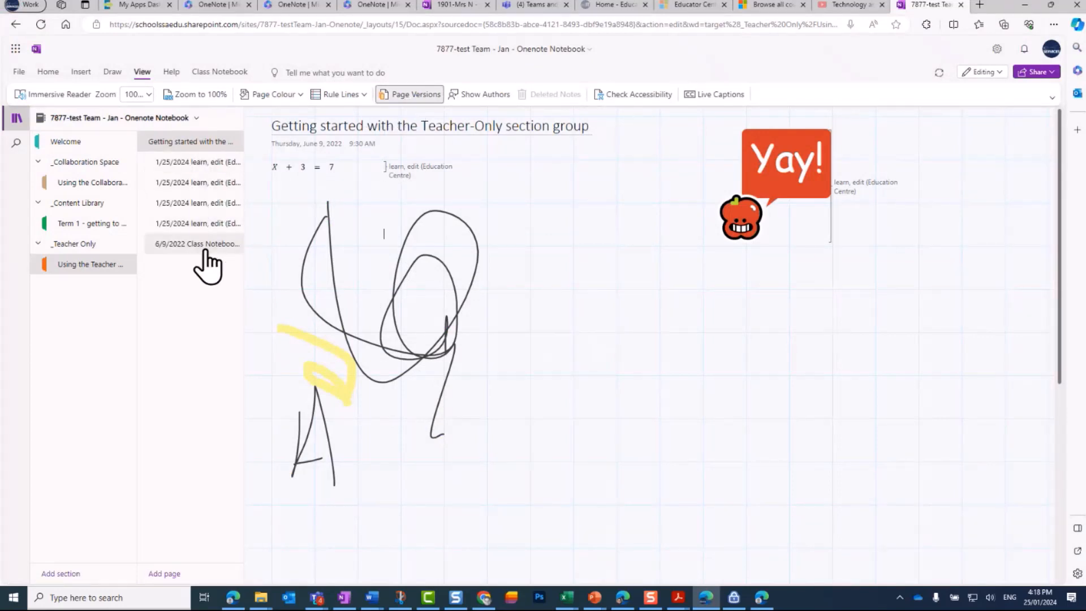
pyautogui.click(206, 204)
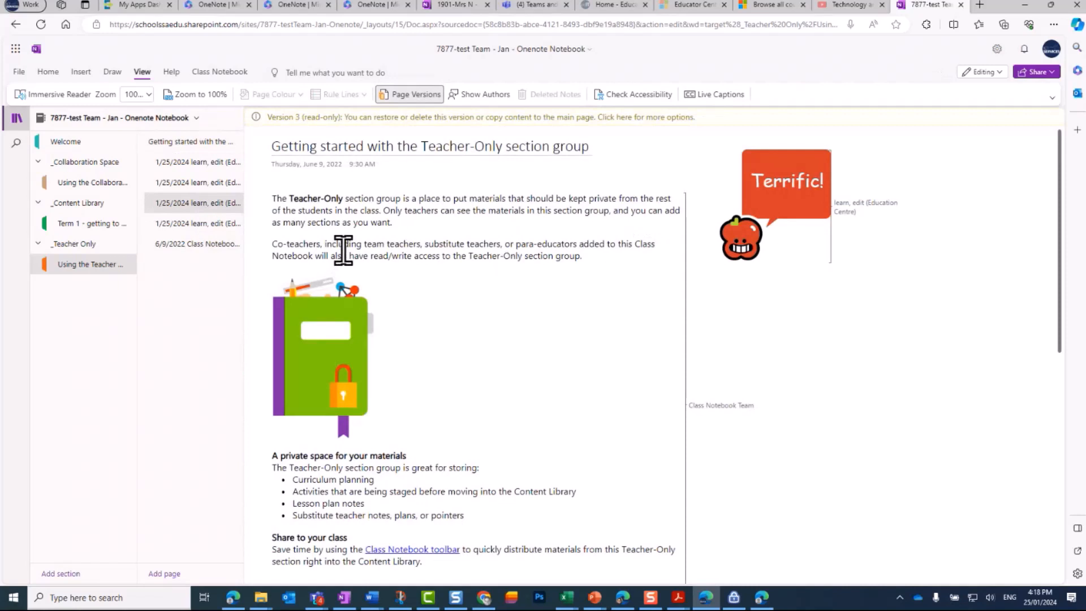
pyautogui.click(192, 162)
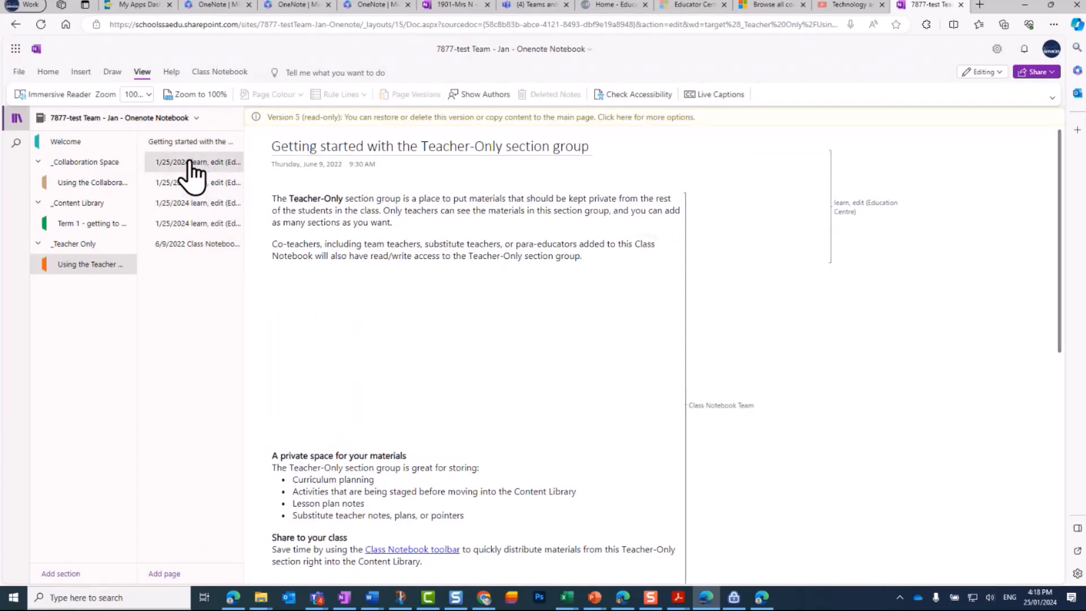
pyautogui.click(201, 185)
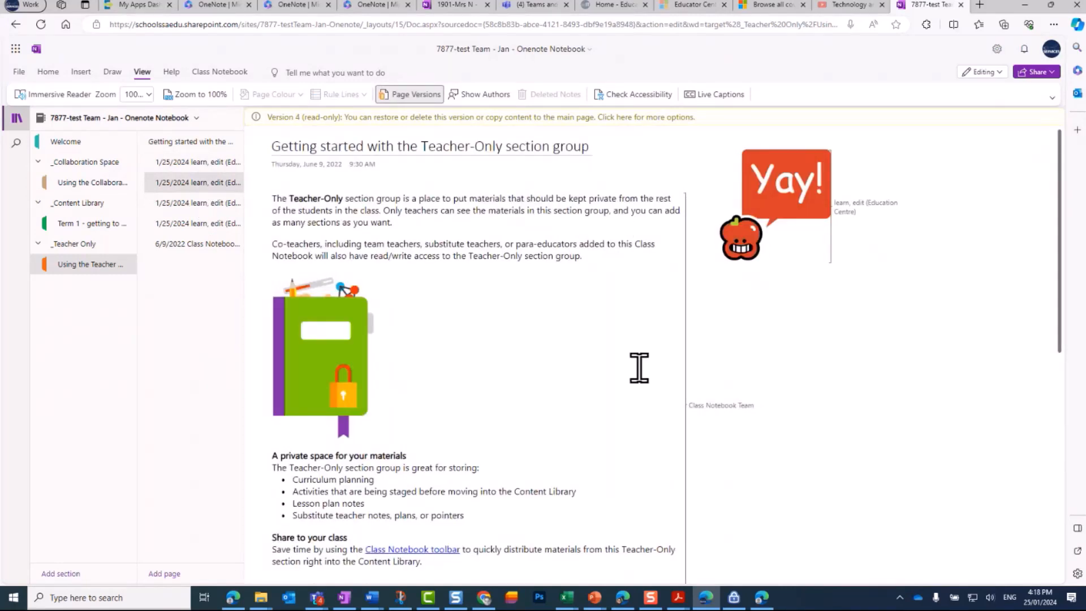
pyautogui.click(204, 146)
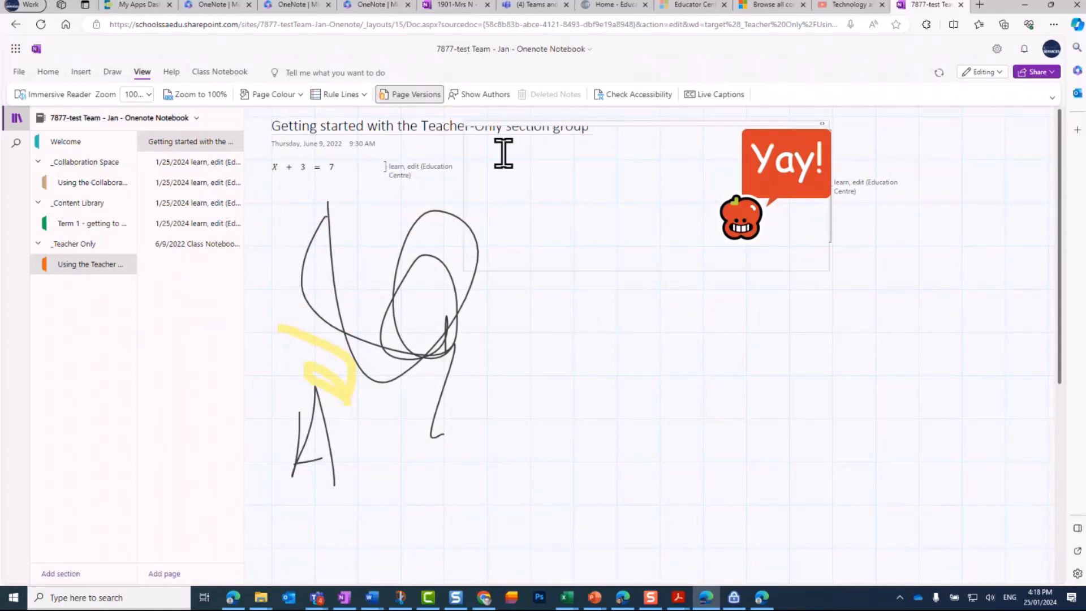
pyautogui.click(407, 95)
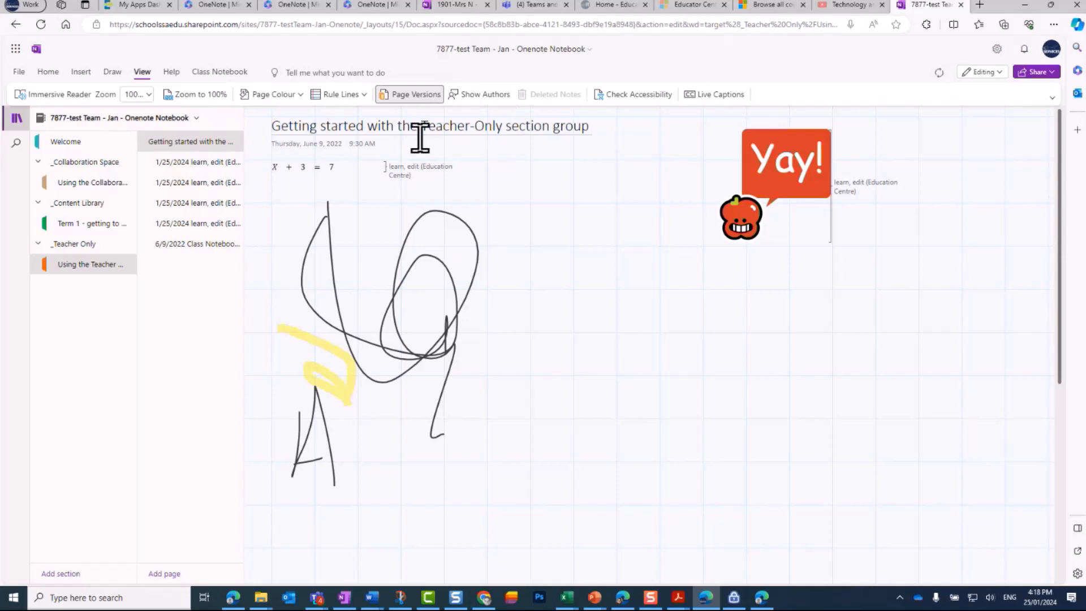
# Examine the Class Notebook tools and page distribution options, check the OneNote desktop app, and return to the web notebook.
pyautogui.click(216, 70)
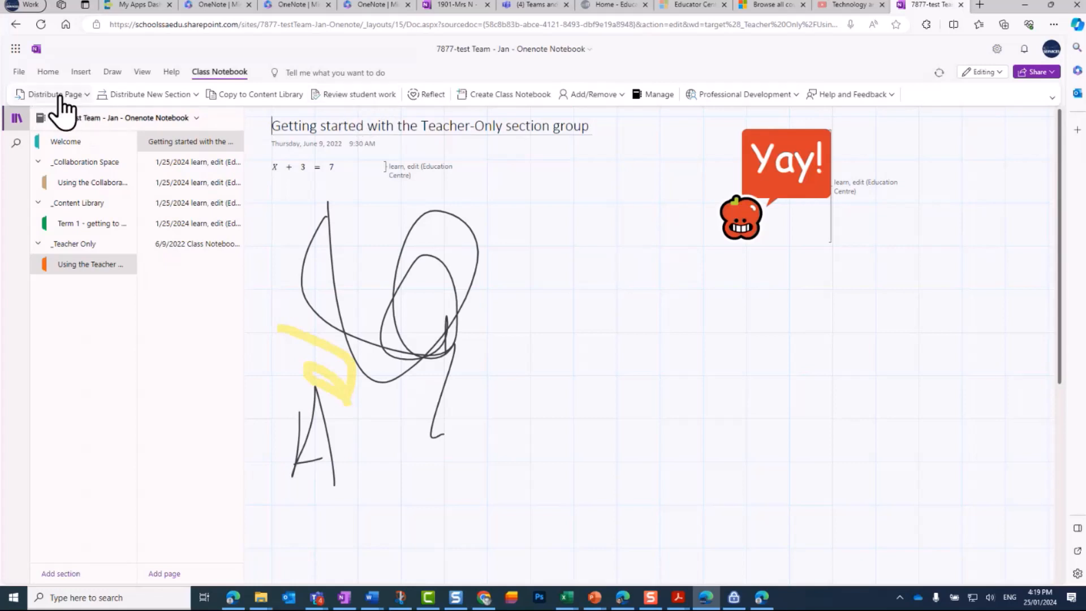
pyautogui.click(87, 94)
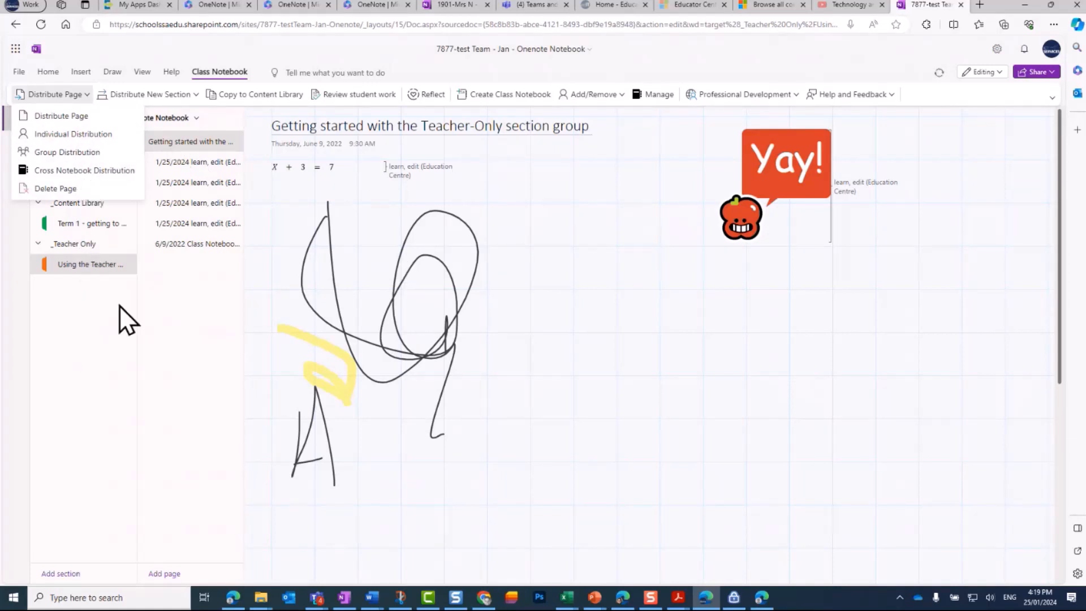
pyautogui.click(182, 317)
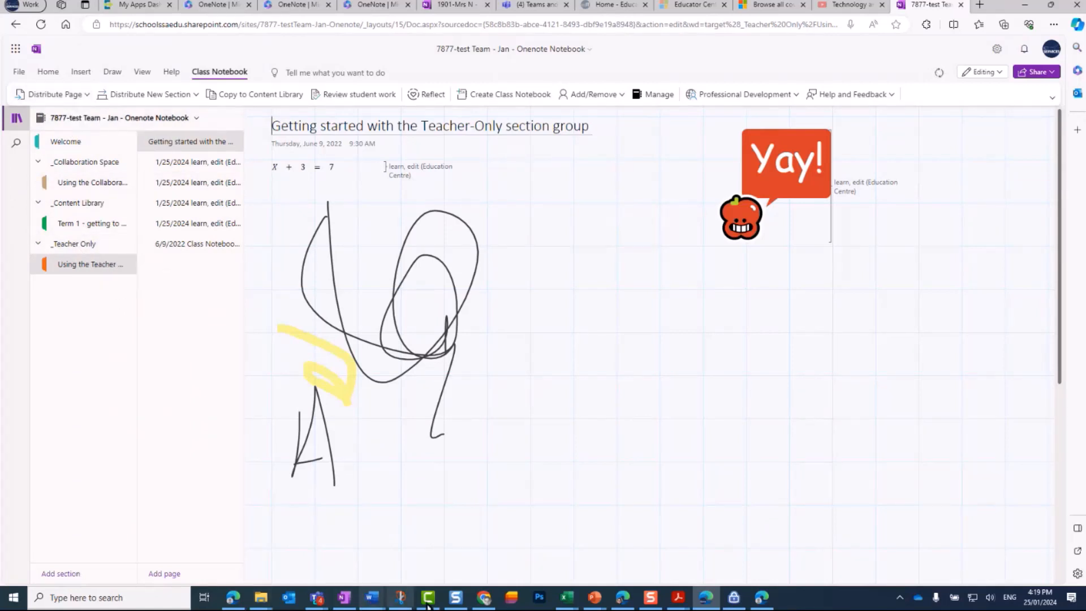
pyautogui.click(345, 604)
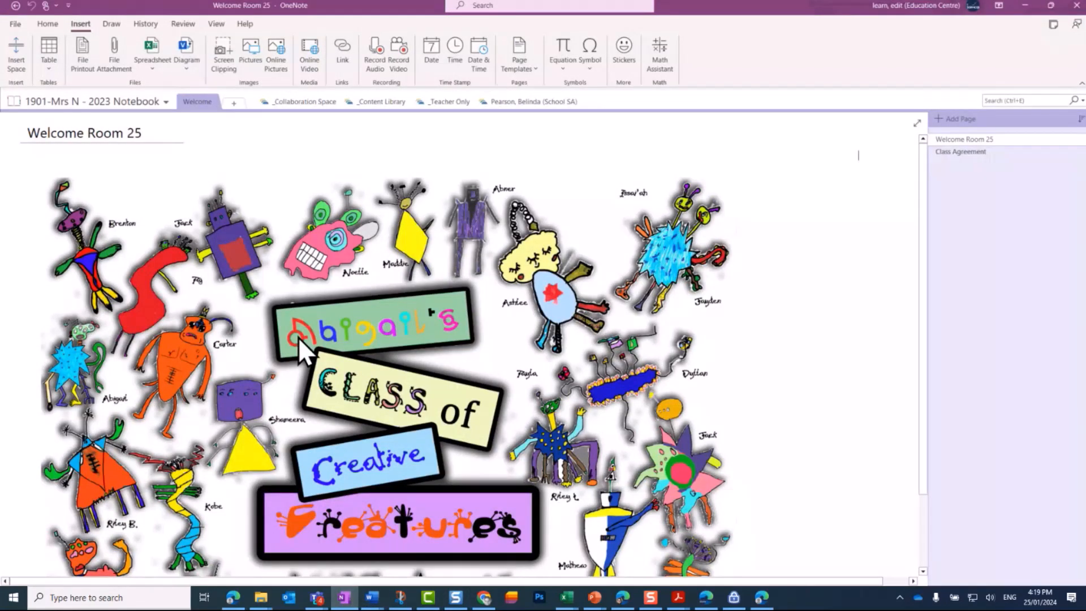
pyautogui.click(1025, 5)
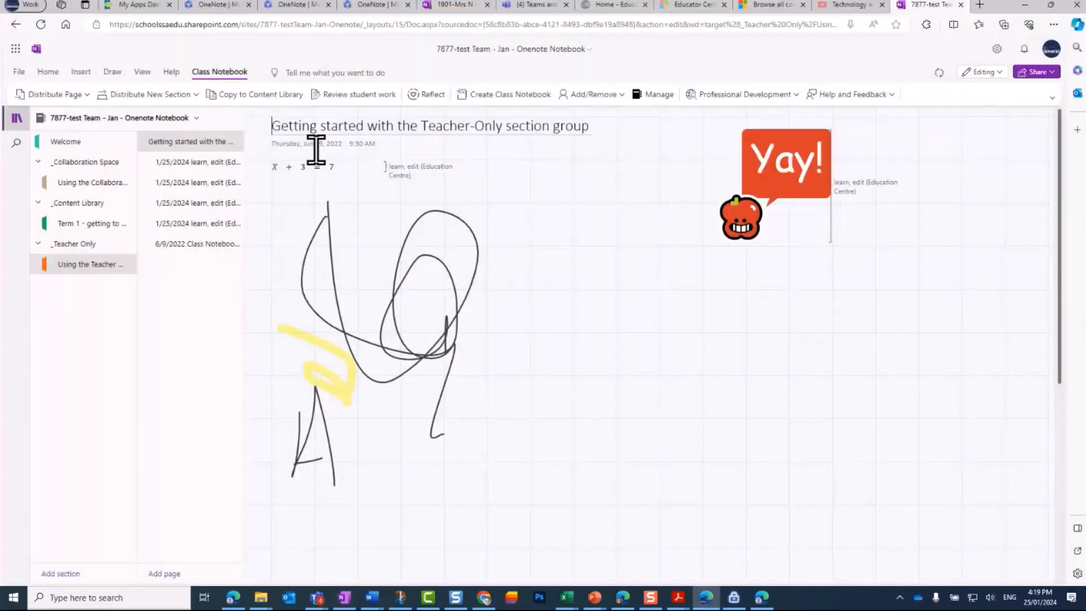
# Distribute the Teacher-Only page to the Handouts section of all students.
pyautogui.click(82, 95)
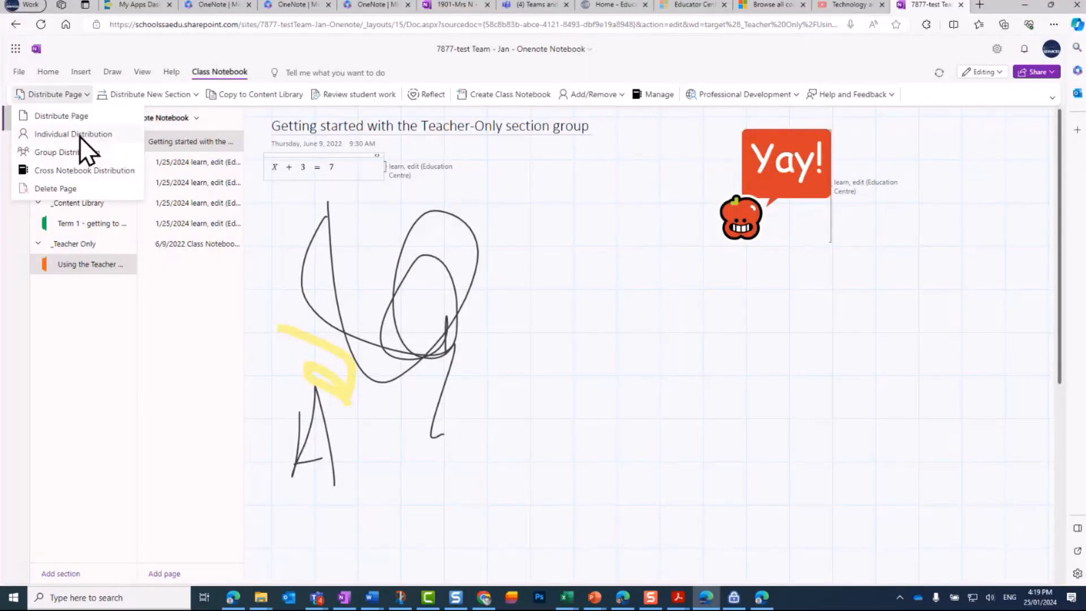
pyautogui.click(58, 116)
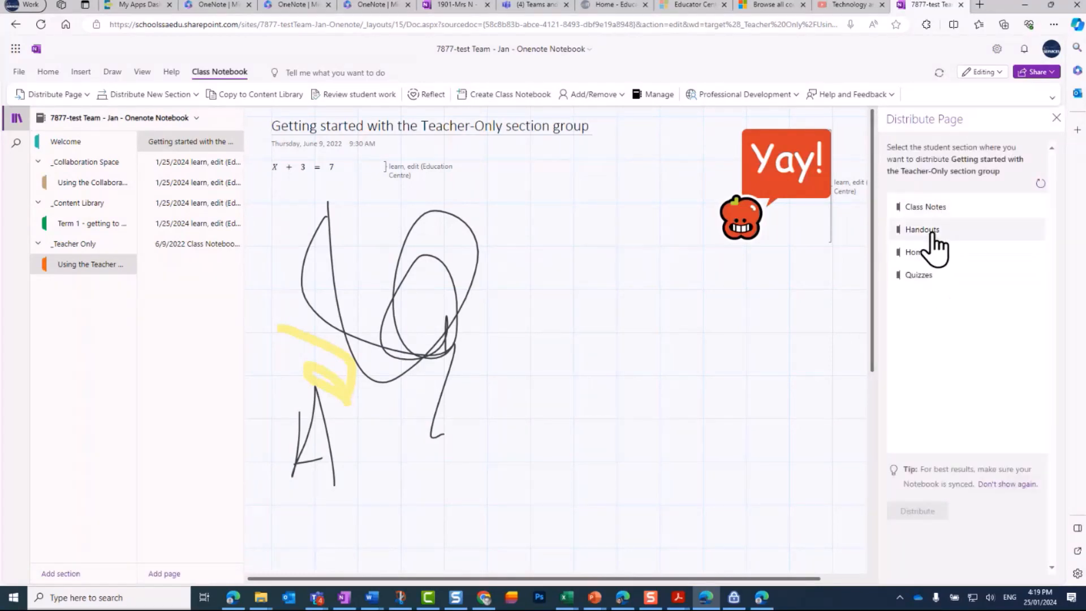
pyautogui.click(932, 231)
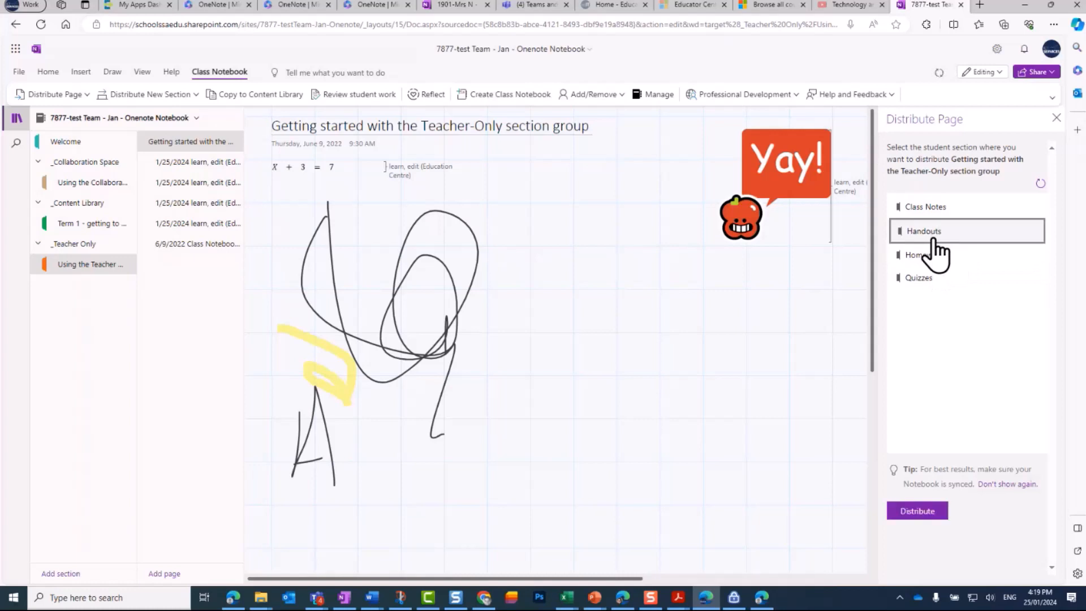
pyautogui.click(930, 513)
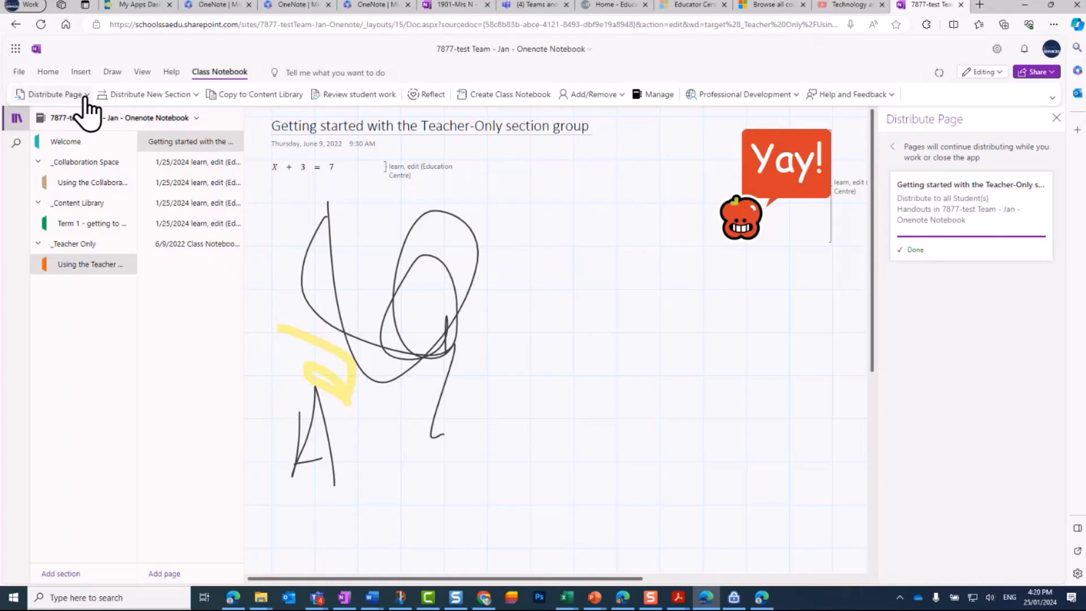
# Examine the options for distributing a new section and the student sections available for reviewing work.
pyautogui.click(192, 95)
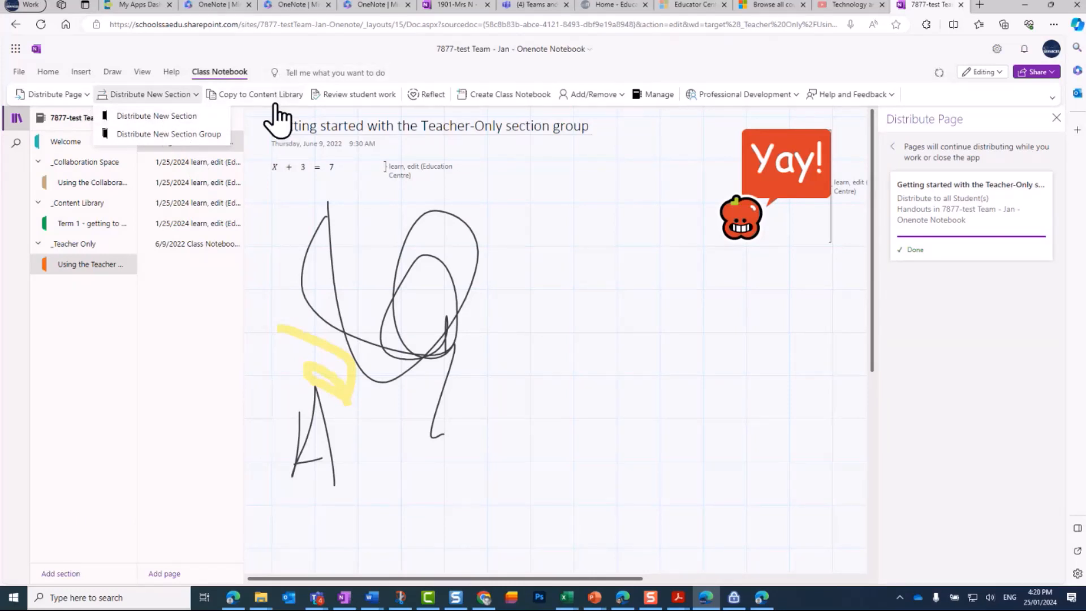
pyautogui.click(556, 257)
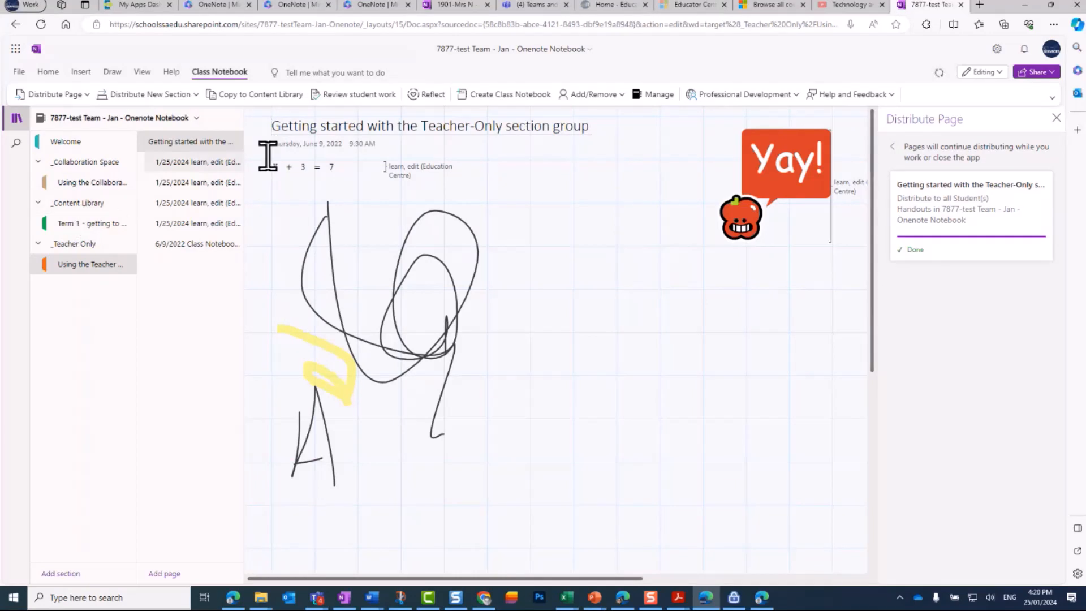
pyautogui.click(355, 98)
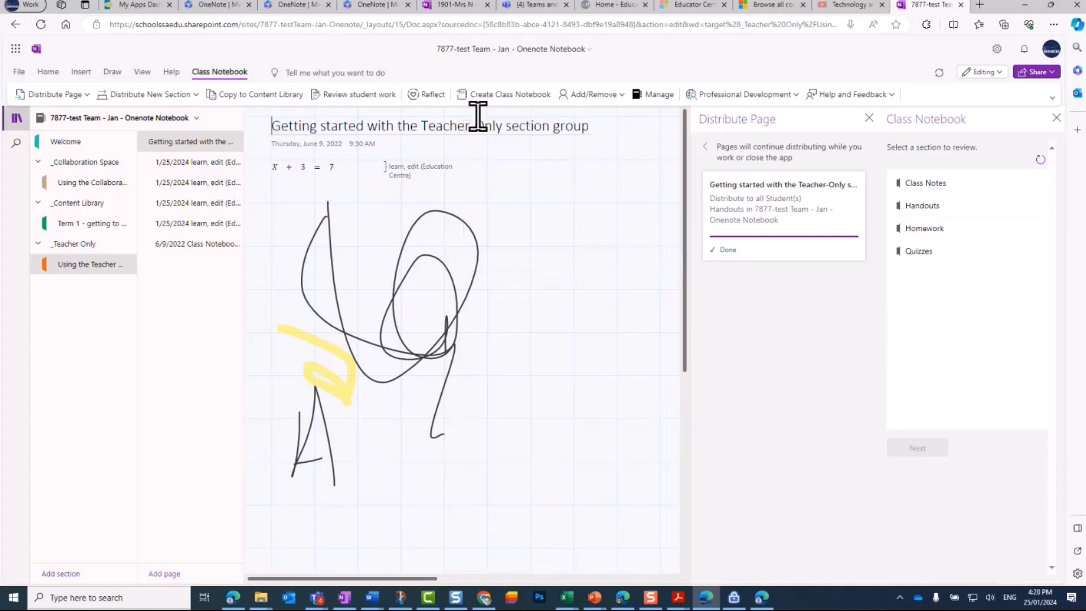
# Open Reflect, close the review and distribution panes, and add a "Satisfaction with their progress" check-in to the page.
pyautogui.click(423, 95)
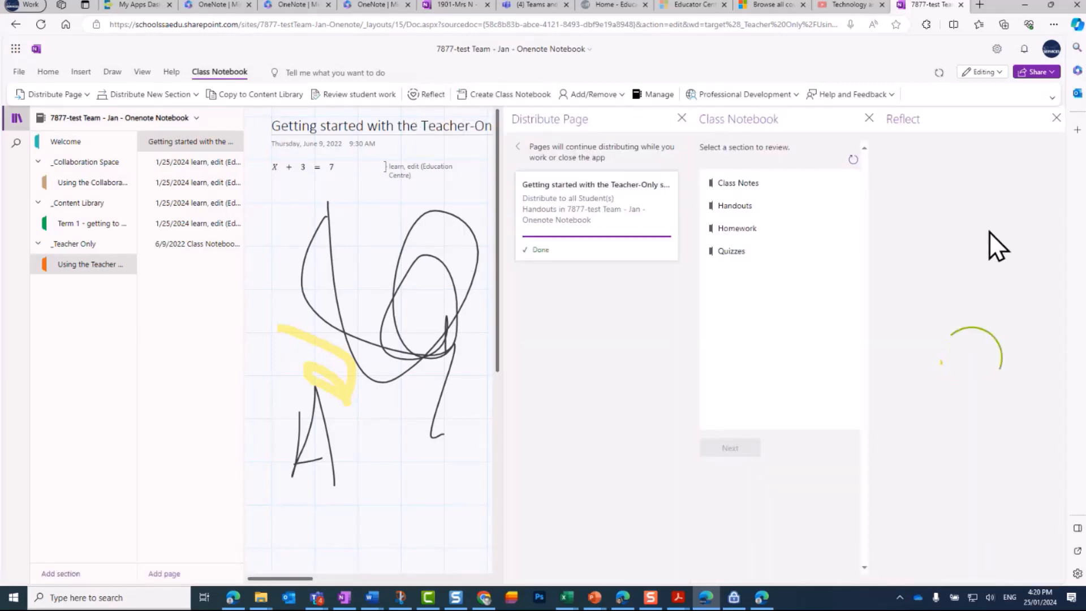
pyautogui.click(869, 118)
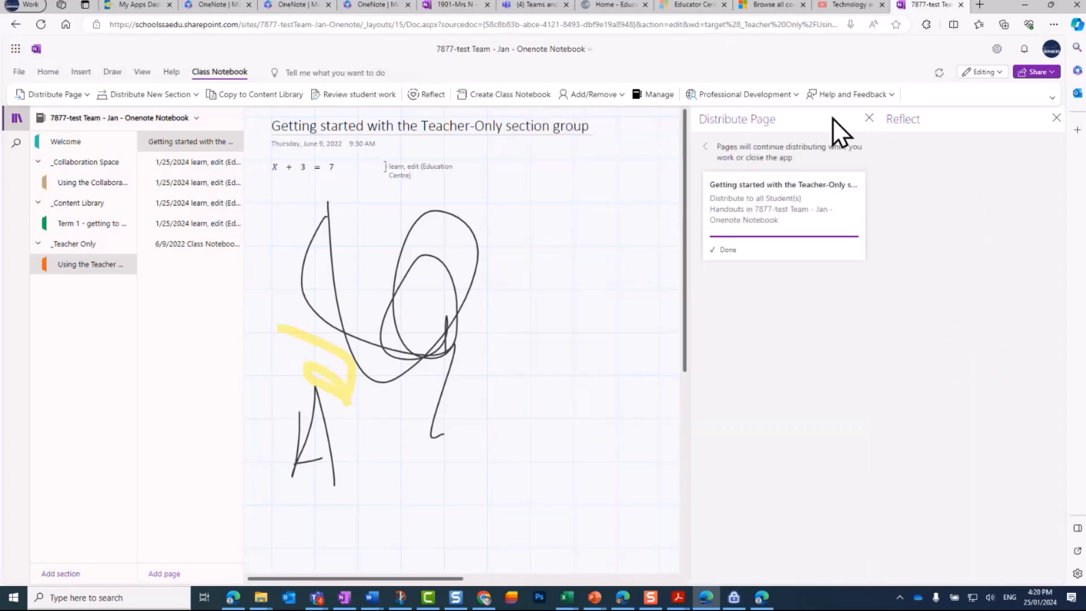
pyautogui.click(867, 119)
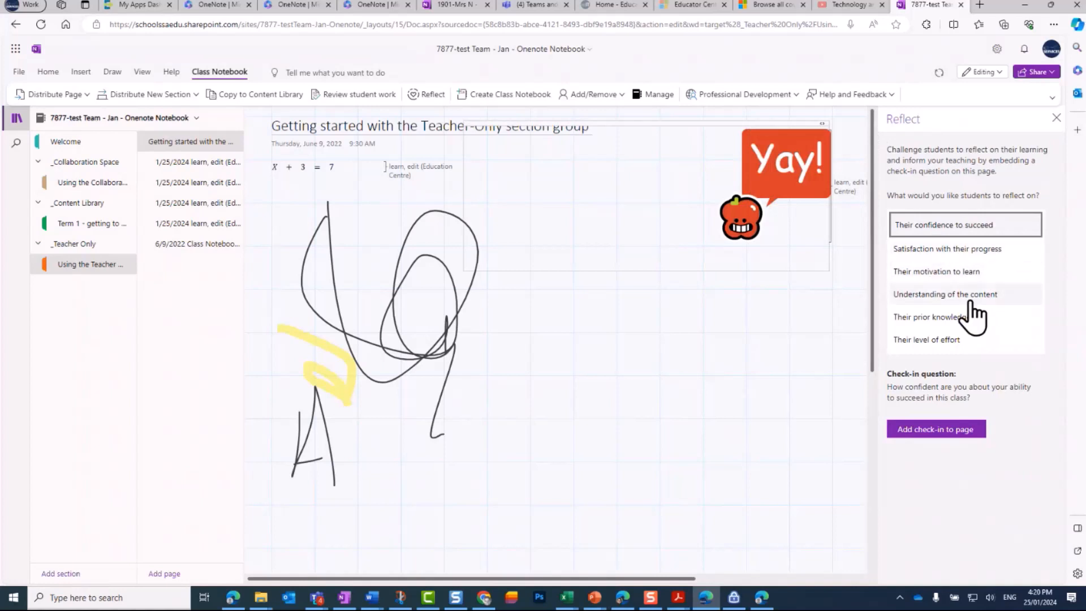
pyautogui.click(937, 258)
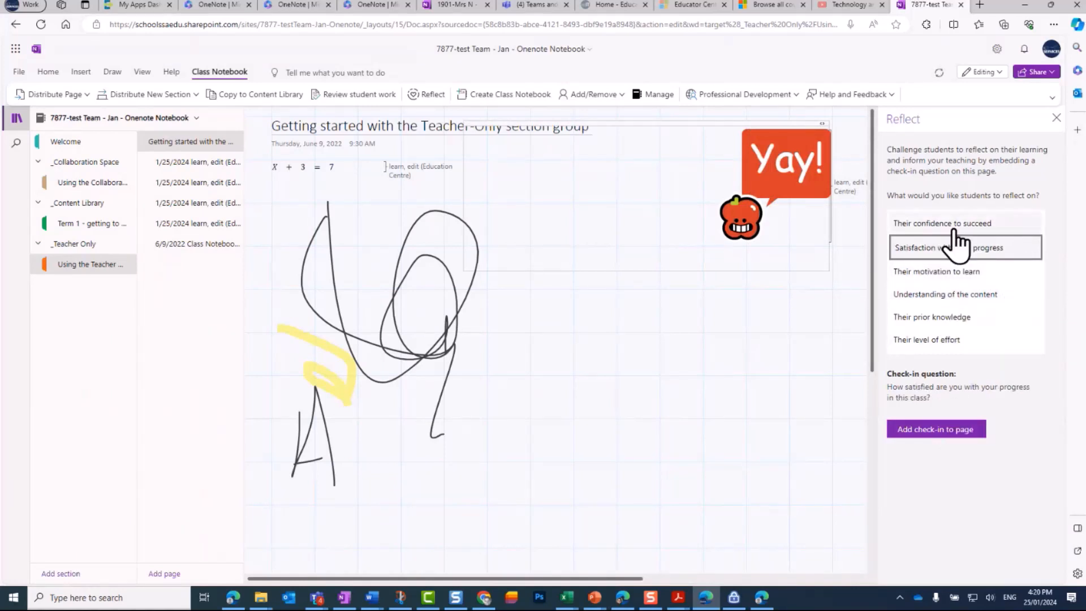
pyautogui.click(949, 430)
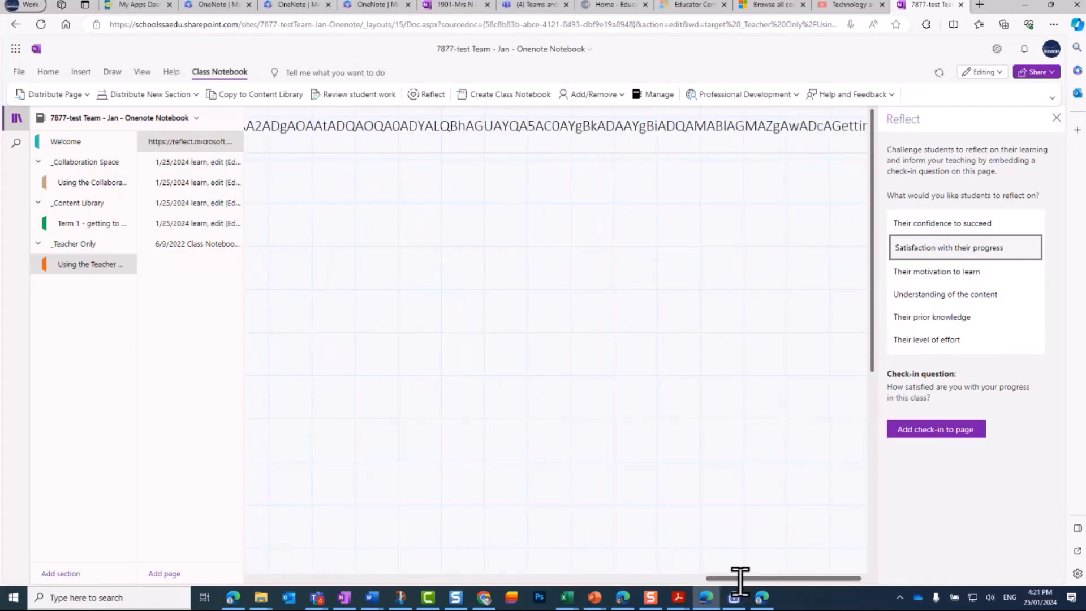
pyautogui.moveTo(740, 580); pyautogui.dragTo(267, 563)
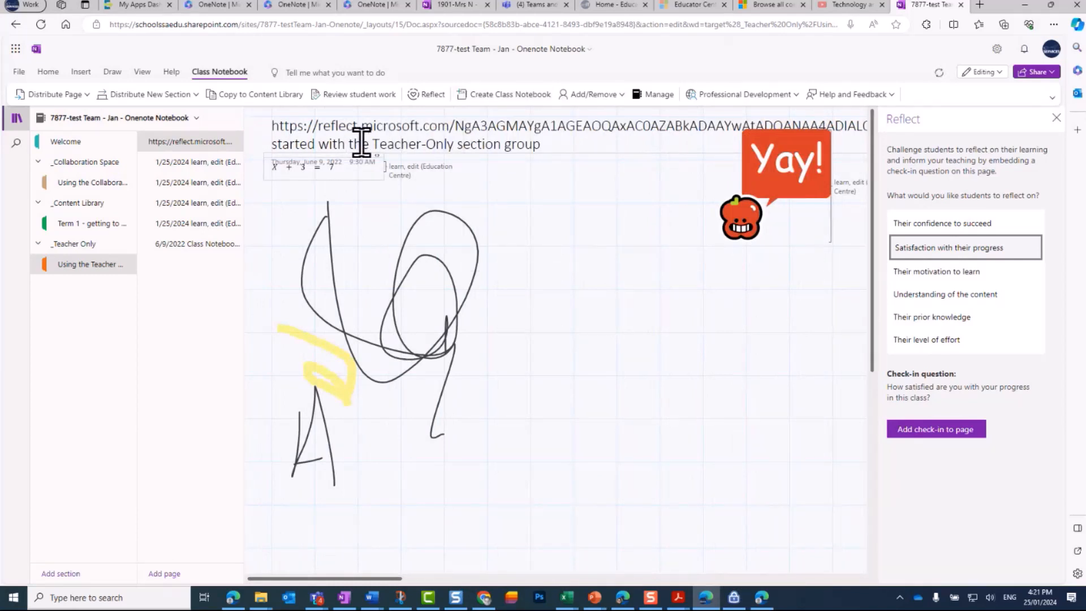
pyautogui.click(672, 311)
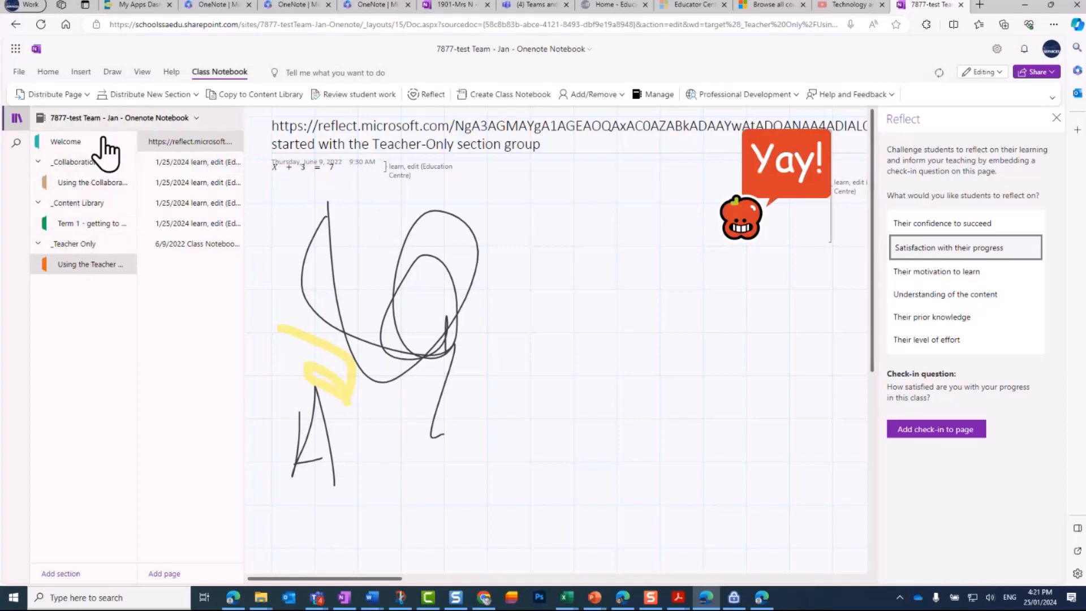
# Open the Training notebook from the OneNote notebook list.
pyautogui.click(215, 5)
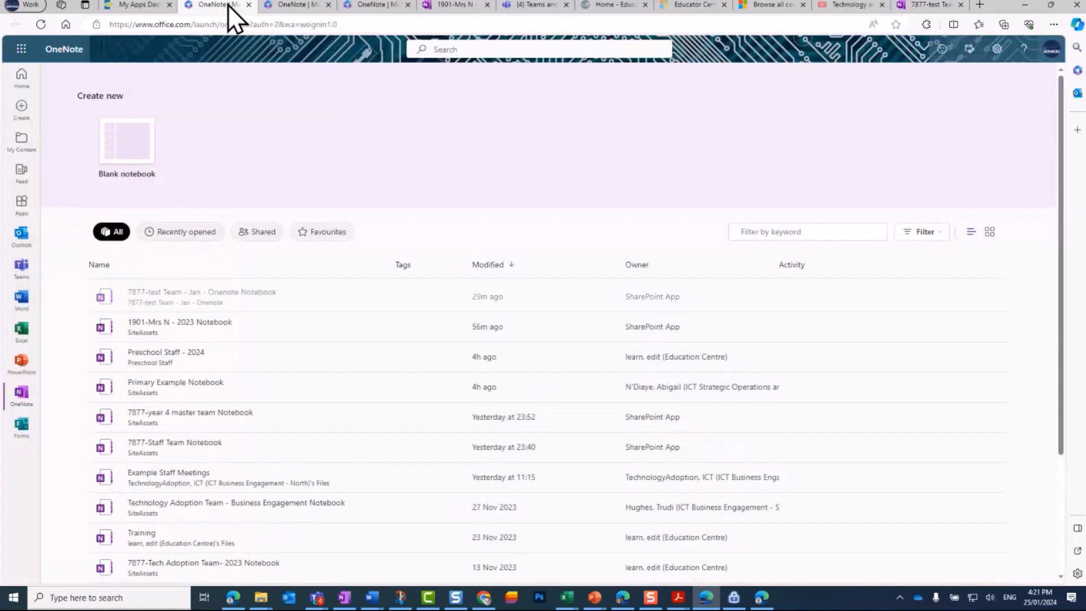
pyautogui.scroll(-3, 277, 388)
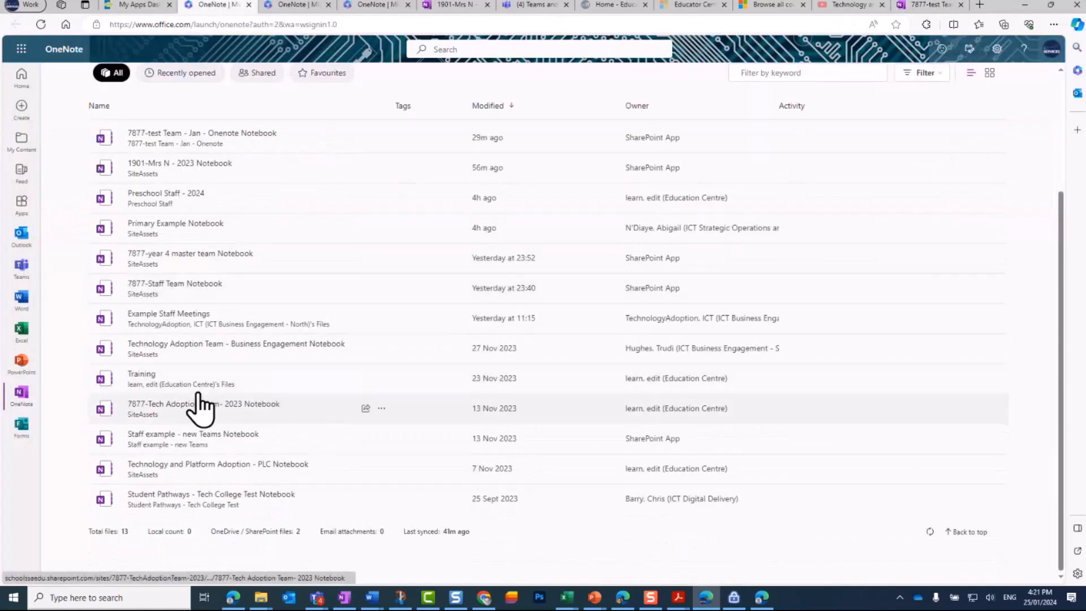
pyautogui.click(135, 380)
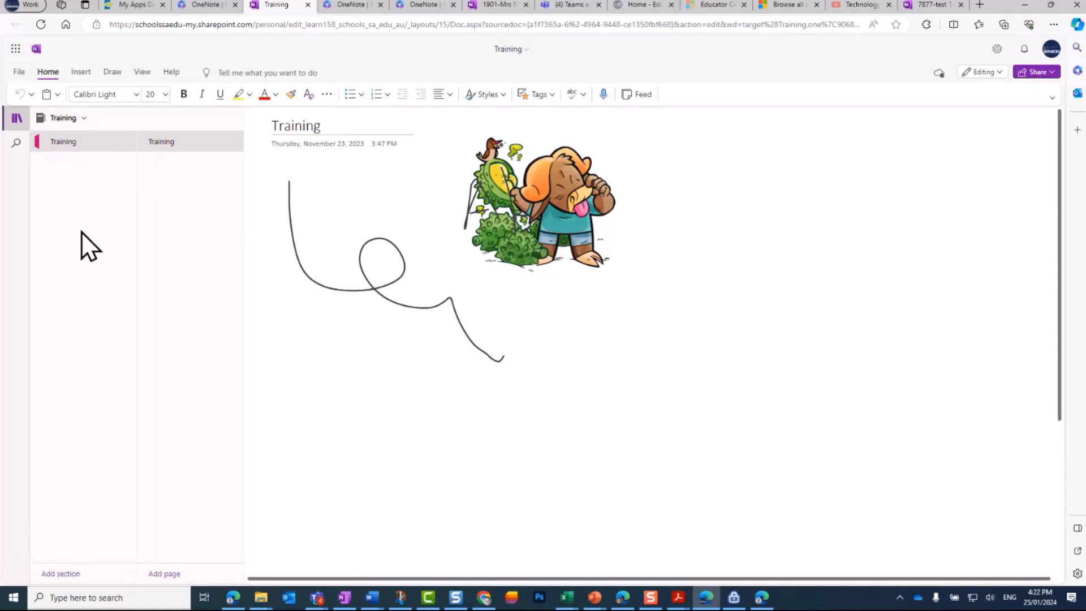
# Switch to the 2023 class notebook to view the student's Bean Journal page.
pyautogui.click(496, 7)
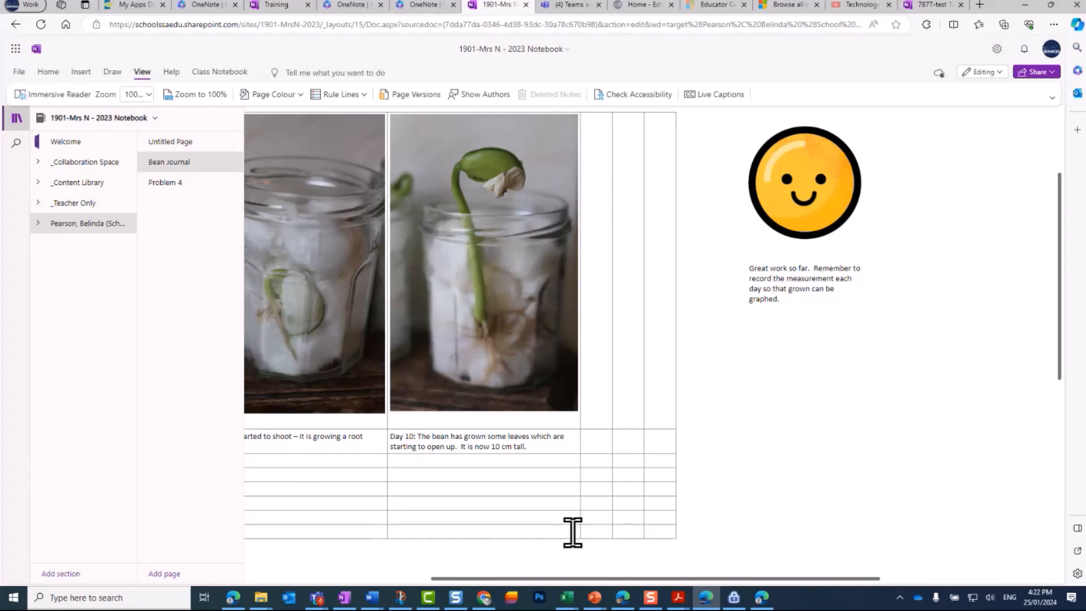
pyautogui.moveTo(708, 601)
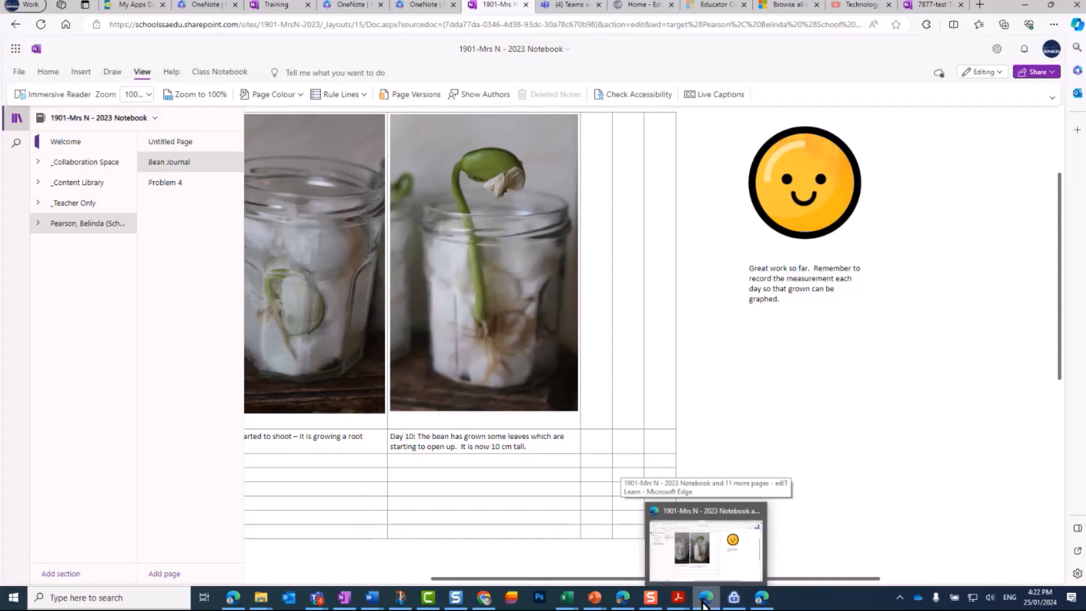
pyautogui.click(703, 604)
pyautogui.click(704, 604)
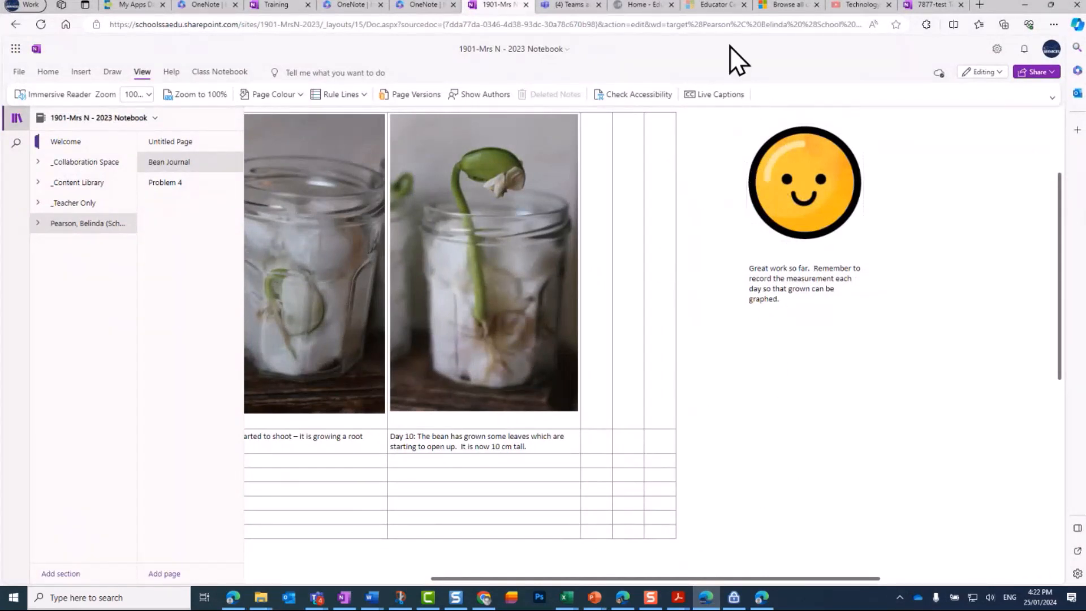
# View the Microsoft Learn Educator Center and the training modules found for "Class Notebook".
pyautogui.click(706, 11)
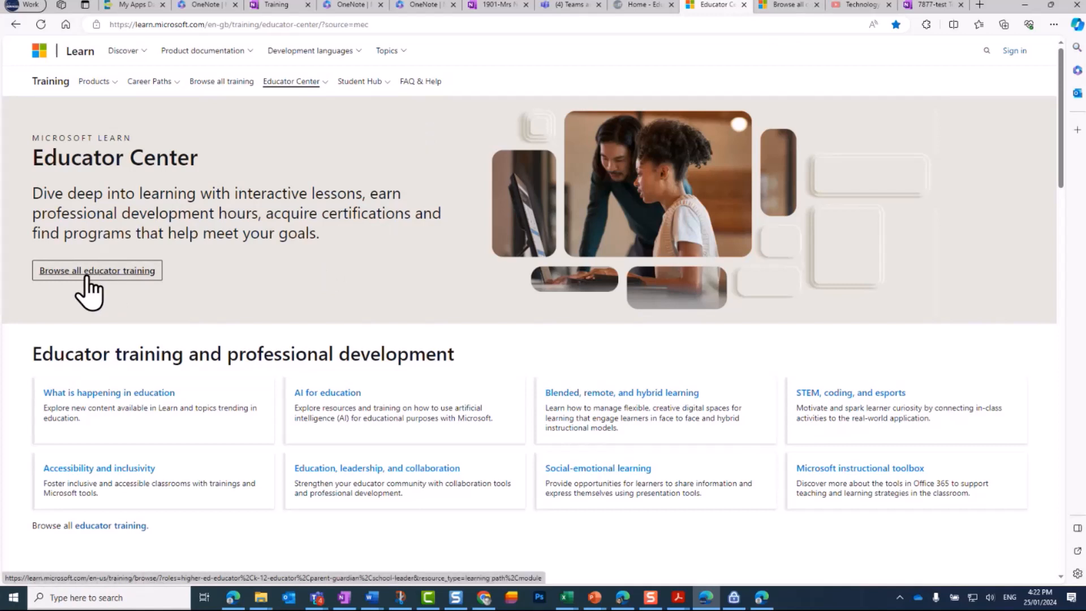
pyautogui.click(785, 5)
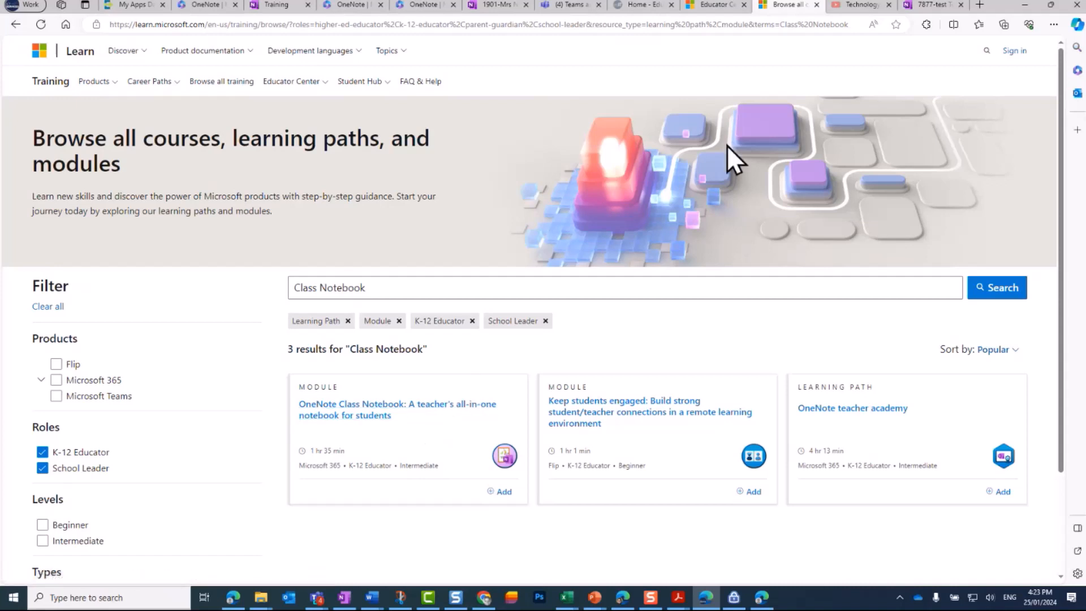
# Open the Class Notebook playlist on the Technology and Platform Adoption YouTube channel and pause its first video.
pyautogui.click(857, 6)
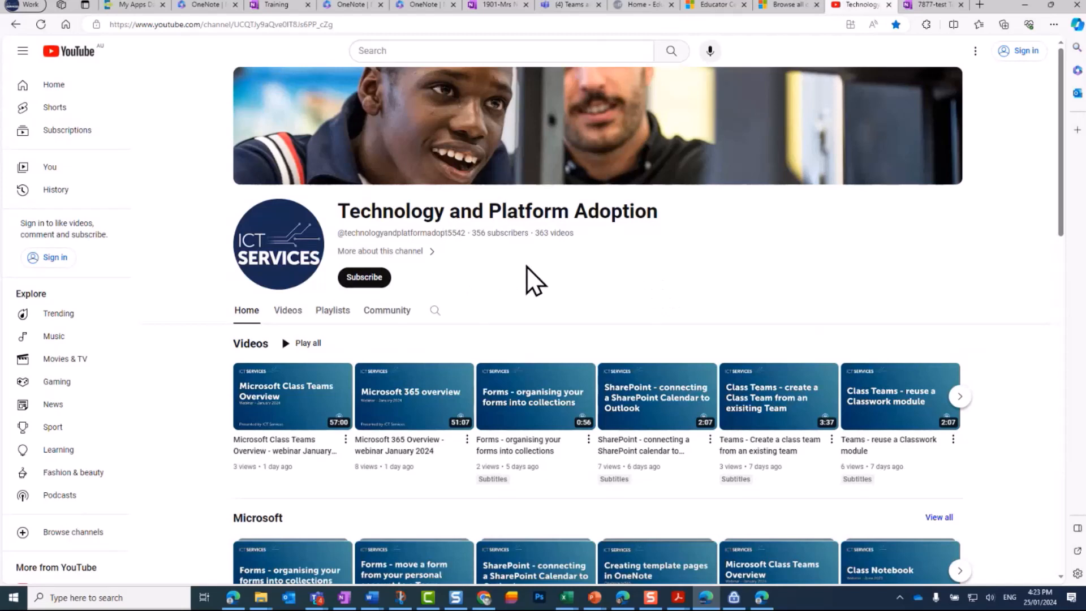
pyautogui.click(321, 310)
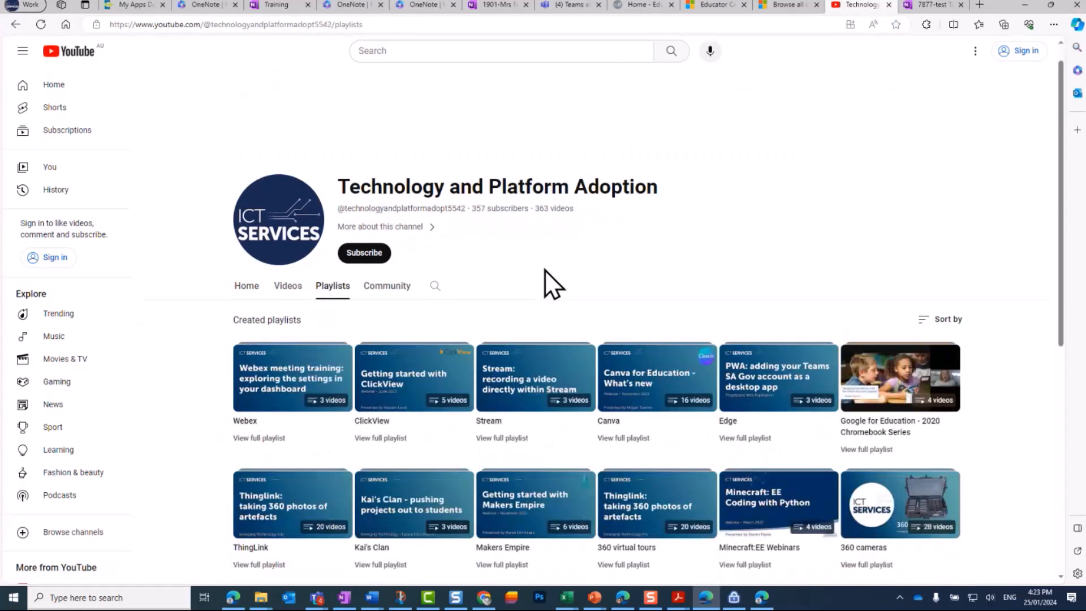
pyautogui.scroll(-4, 545, 282)
pyautogui.scroll(-2, 546, 282)
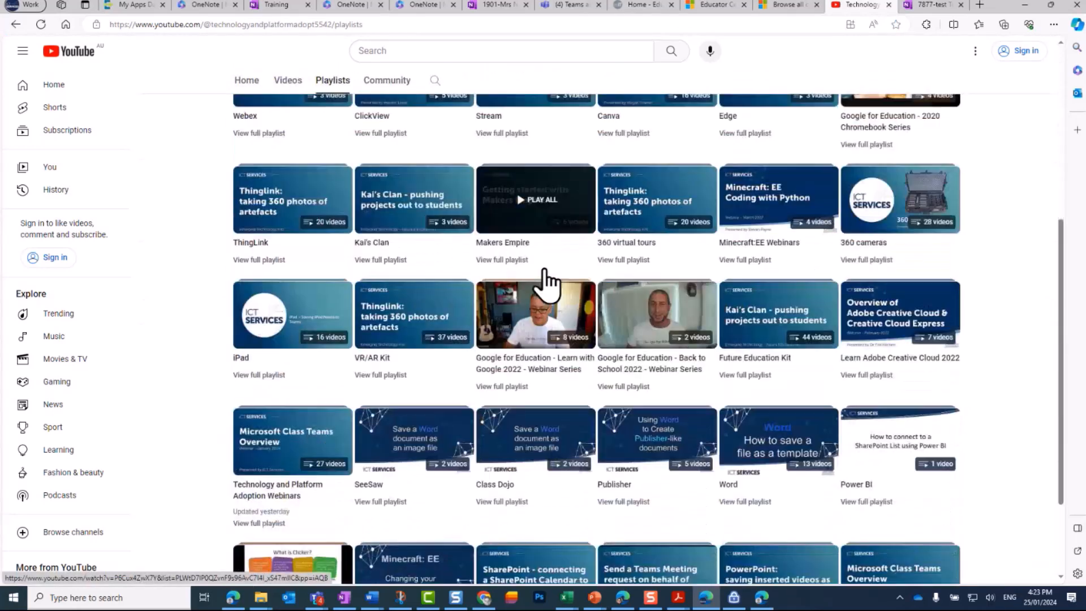
pyautogui.scroll(-3, 544, 270)
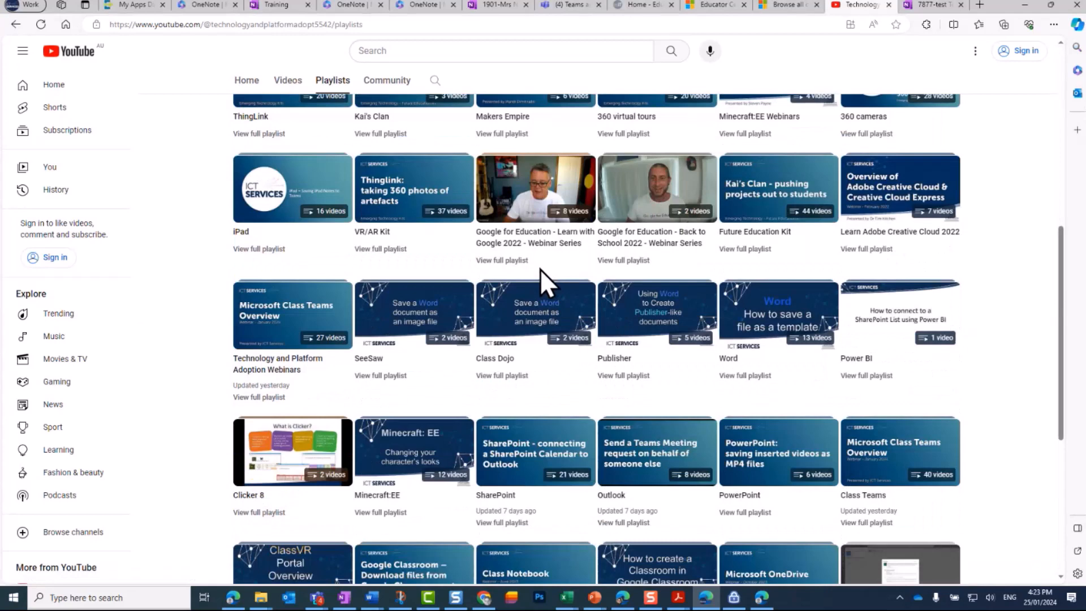
pyautogui.scroll(-2, 541, 277)
pyautogui.scroll(-4, 543, 283)
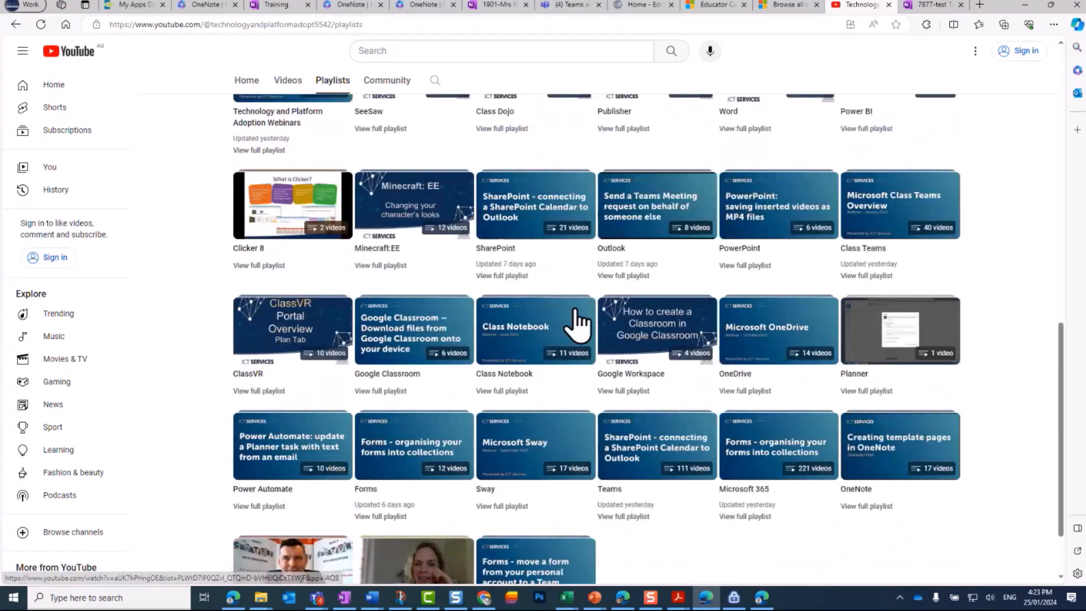
pyautogui.click(512, 374)
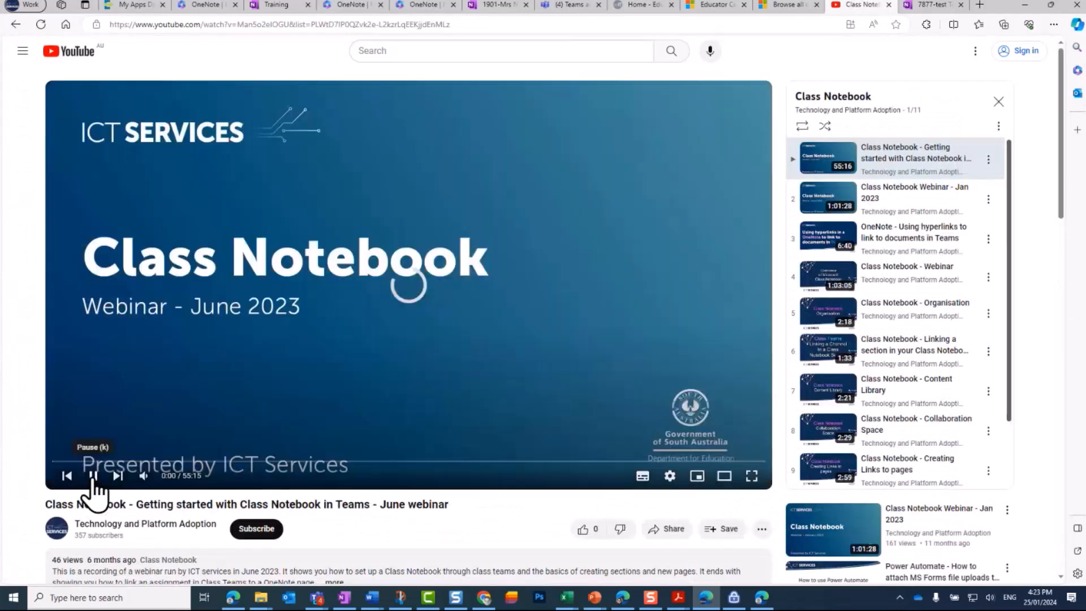
pyautogui.click(94, 477)
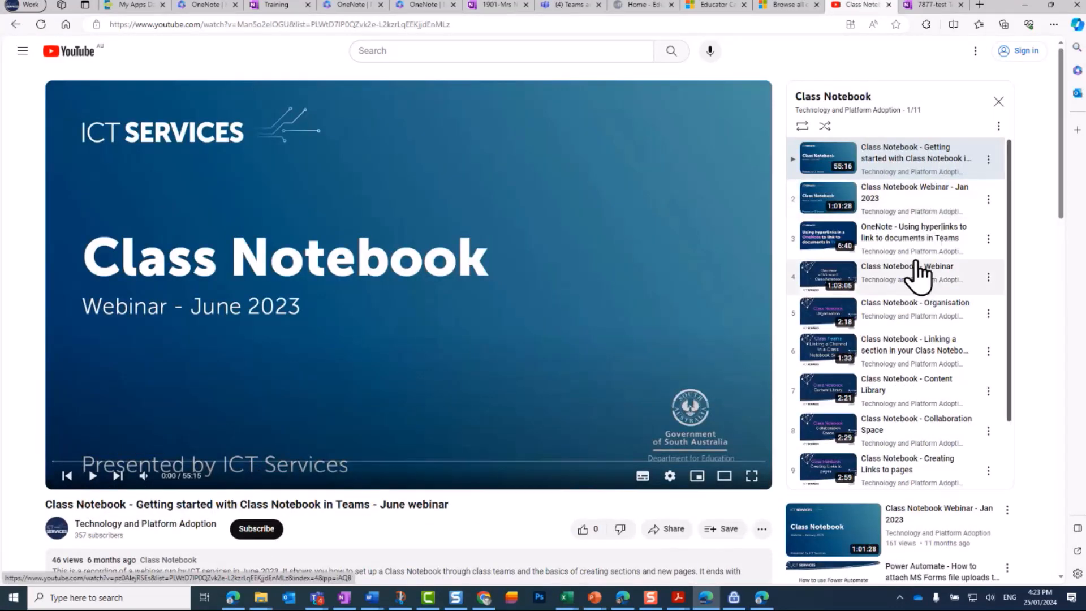